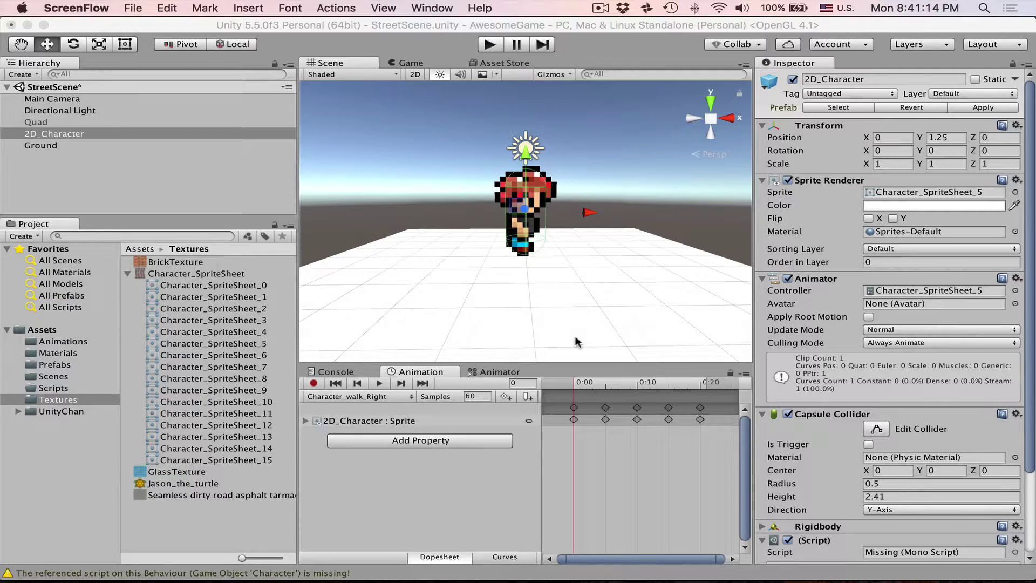
Play back the Character_walk_Right clip, then show the sprite sheet's first frame.
{"action": "left_click", "coordinate": [575, 388]}
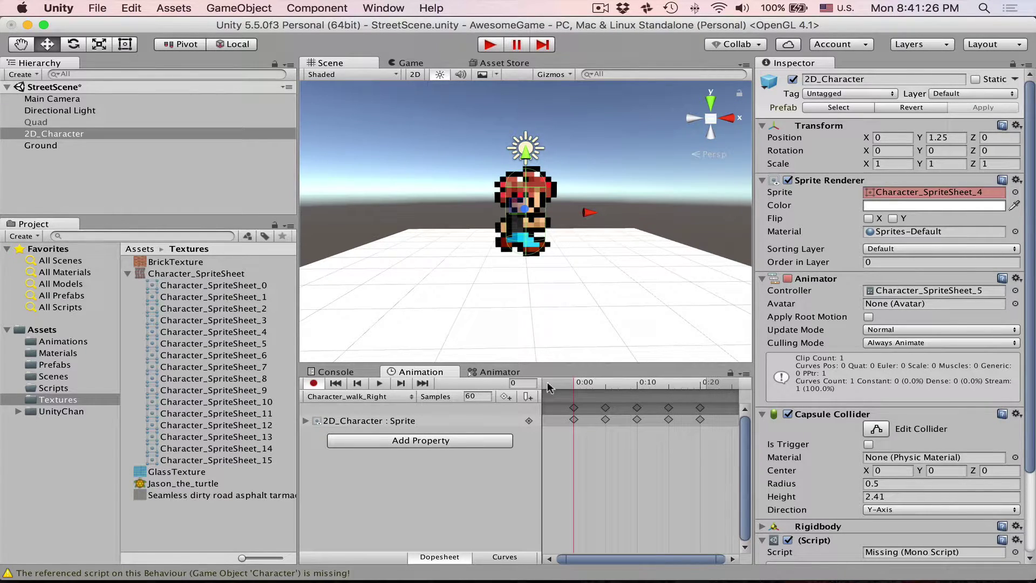
{"action": "left_click", "coordinate": [380, 384]}
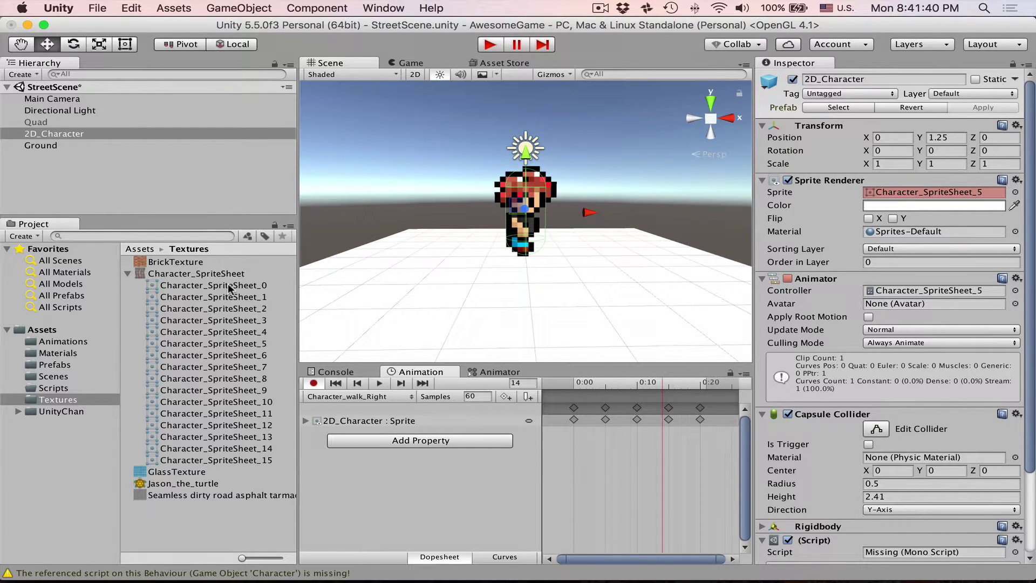
{"action": "left_click", "coordinate": [229, 286]}
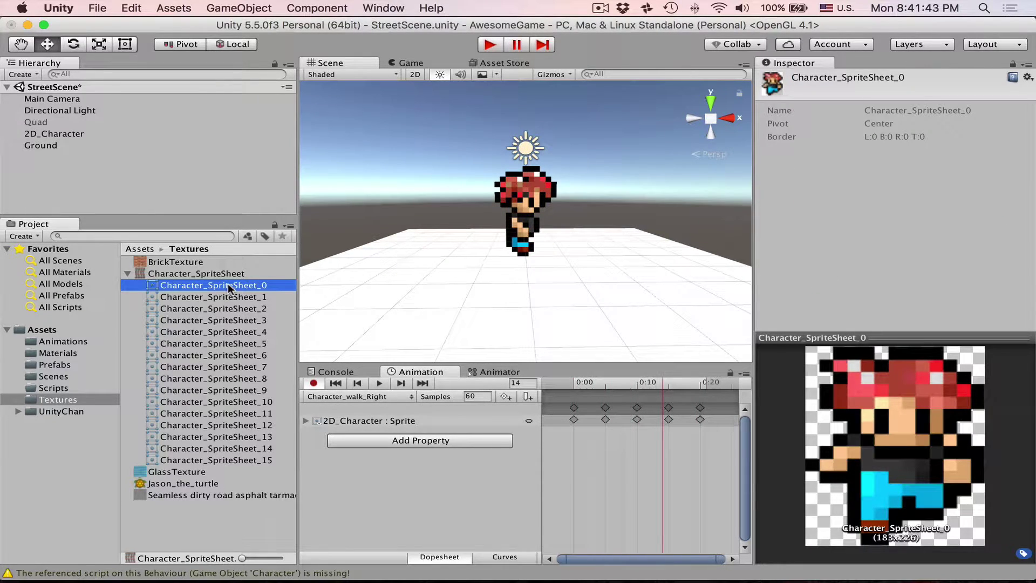
Browse the sprite frames down to Character_SpriteSheet_12, then select 2D_Character.
{"action": "key", "text": "Down"}
{"action": "key", "text": "Down"}
{"action": "key", "text": "Up"}
{"action": "key", "text": "Up"}
{"action": "key", "text": "Down"}
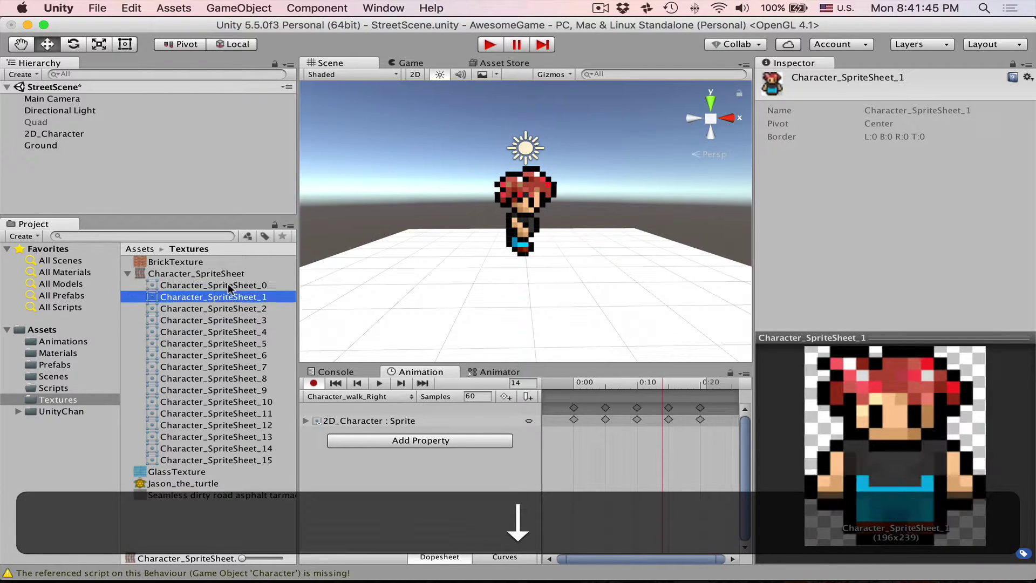
{"action": "key", "text": "Down"}
{"action": "key", "text": "Down"}
{"action": "key", "text": "Down"}
{"action": "key", "text": "Down"}
{"action": "key", "text": "Down"}
{"action": "key", "text": "Down"}
{"action": "key", "text": "Down"}
{"action": "key", "text": "Down"}
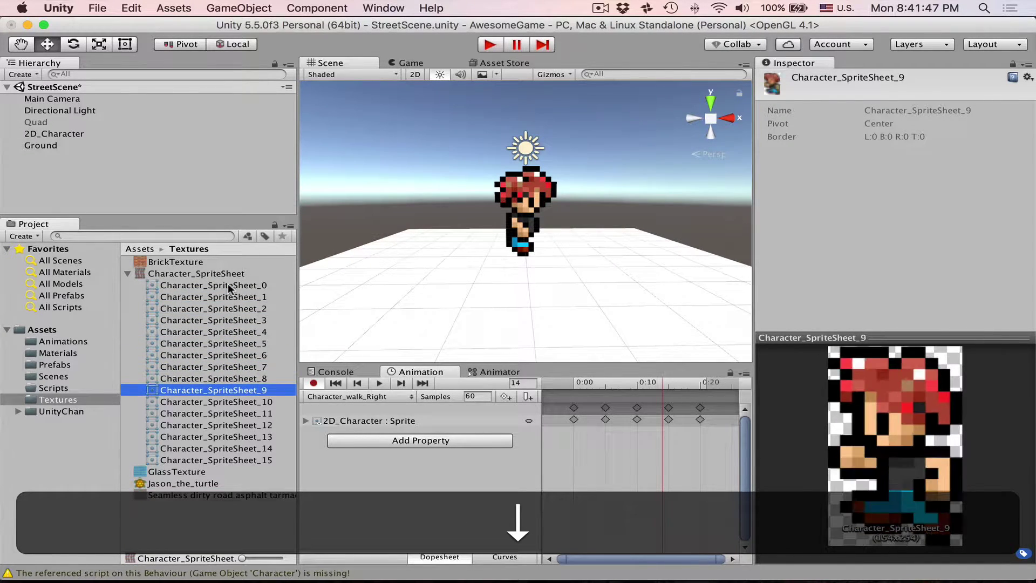
{"action": "key", "text": "Down"}
{"action": "key", "text": "Down"}
{"action": "key", "text": "Down"}
{"action": "key", "text": "Down"}
{"action": "key", "text": "Down"}
{"action": "key", "text": "Down"}
{"action": "key", "text": "Up"}
{"action": "key", "text": "Up"}
{"action": "key", "text": "Up"}
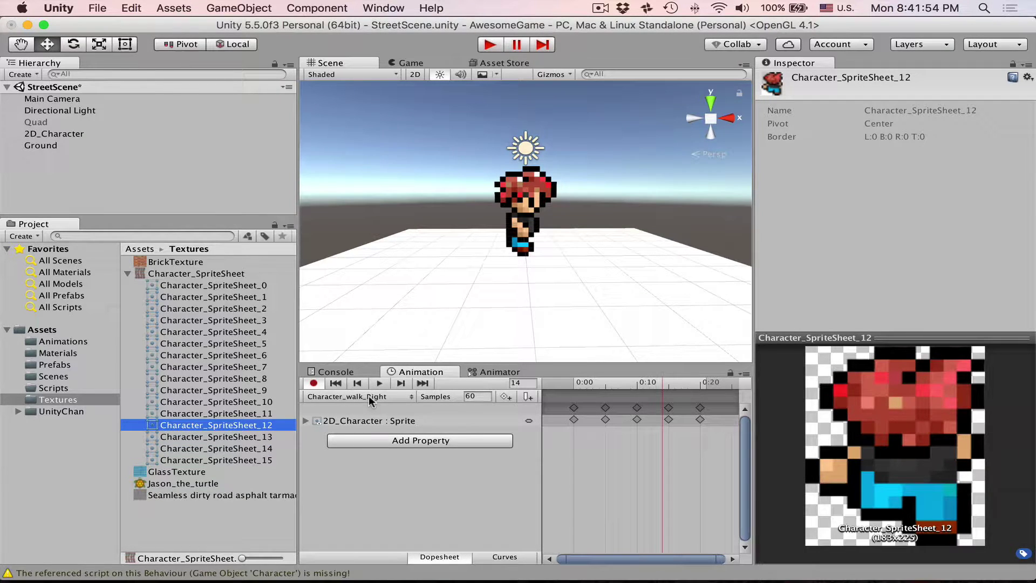
{"action": "left_click", "coordinate": [47, 133]}
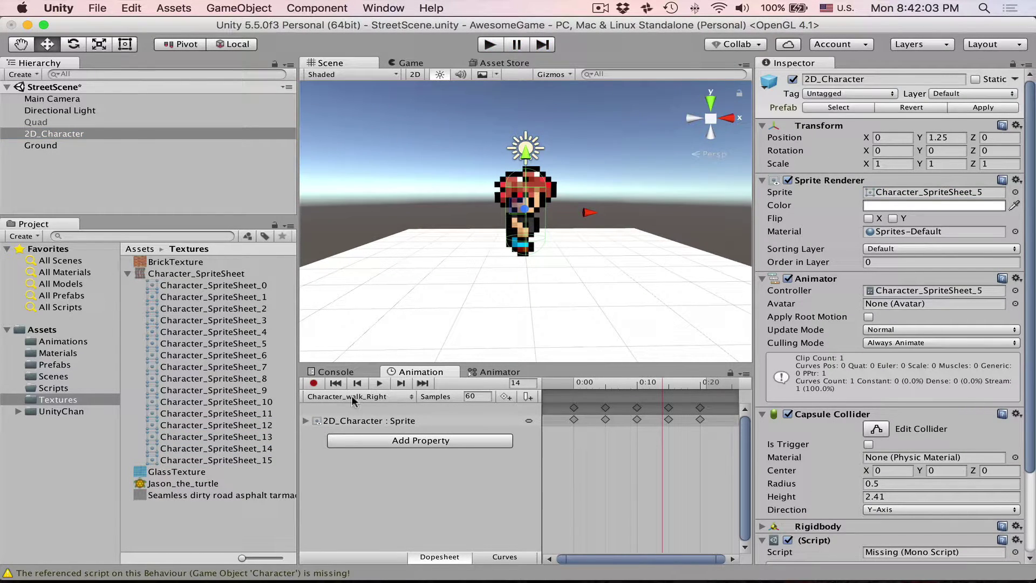
Create a new animation clip named Character_walk_Down.
{"action": "left_click", "coordinate": [406, 400]}
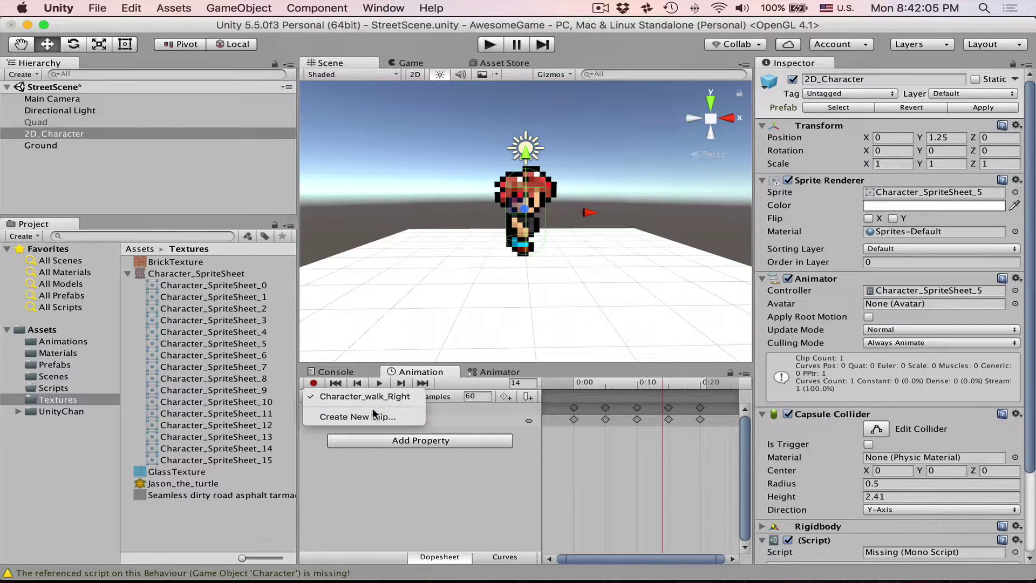
{"action": "left_click", "coordinate": [360, 418]}
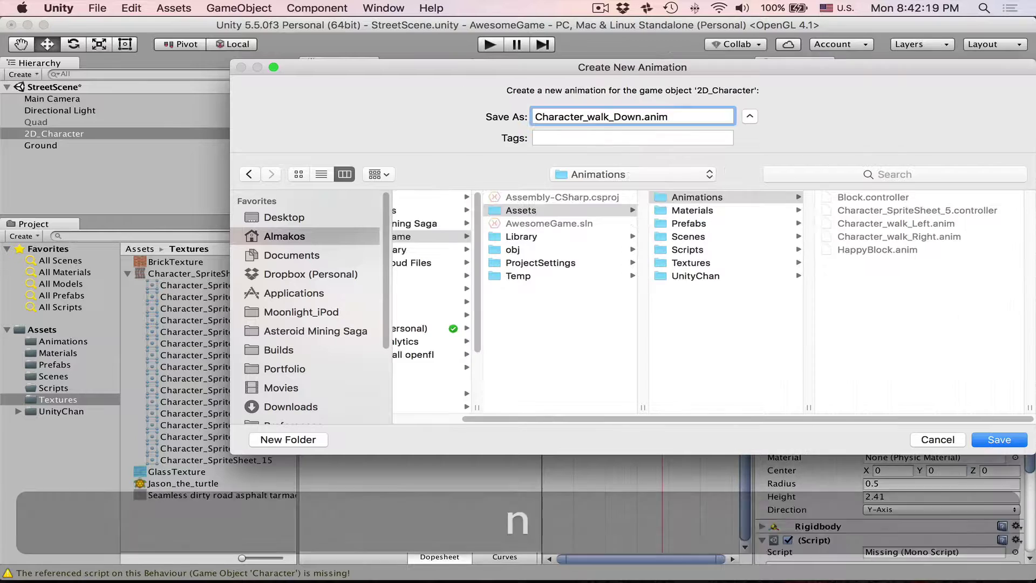
{"action": "key", "text": "Return"}
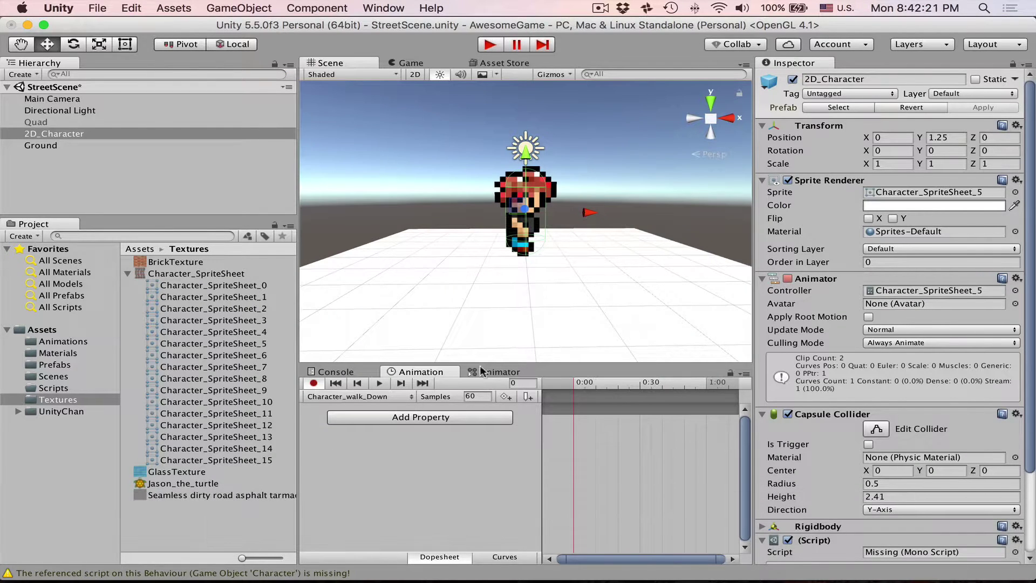
Add Character_SpriteSheet_0–3 as keyframes, spaced five frames apart up to 0:15.
{"action": "left_click", "coordinate": [241, 286]}
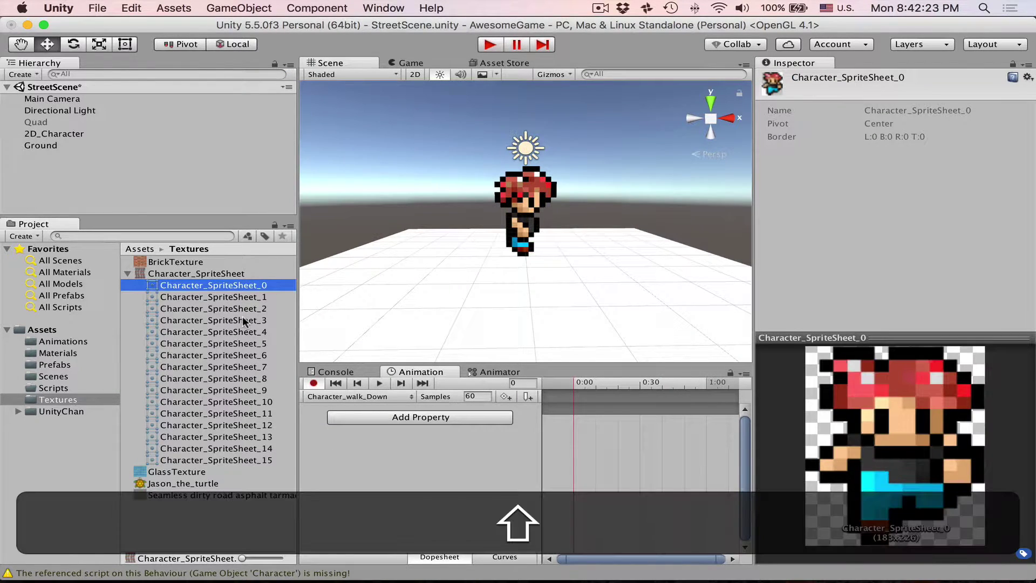
{"action": "left_click", "coordinate": [241, 317], "text": "shift"}
{"action": "left_click_drag", "start_coordinate": [233, 284], "coordinate": [586, 420]}
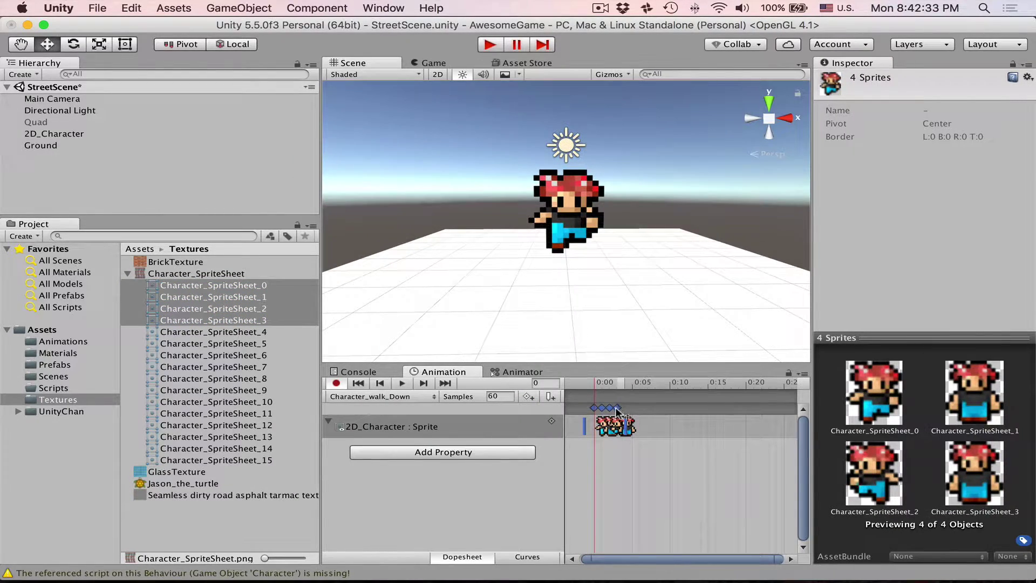
{"action": "left_click_drag", "start_coordinate": [620, 409], "coordinate": [682, 409]}
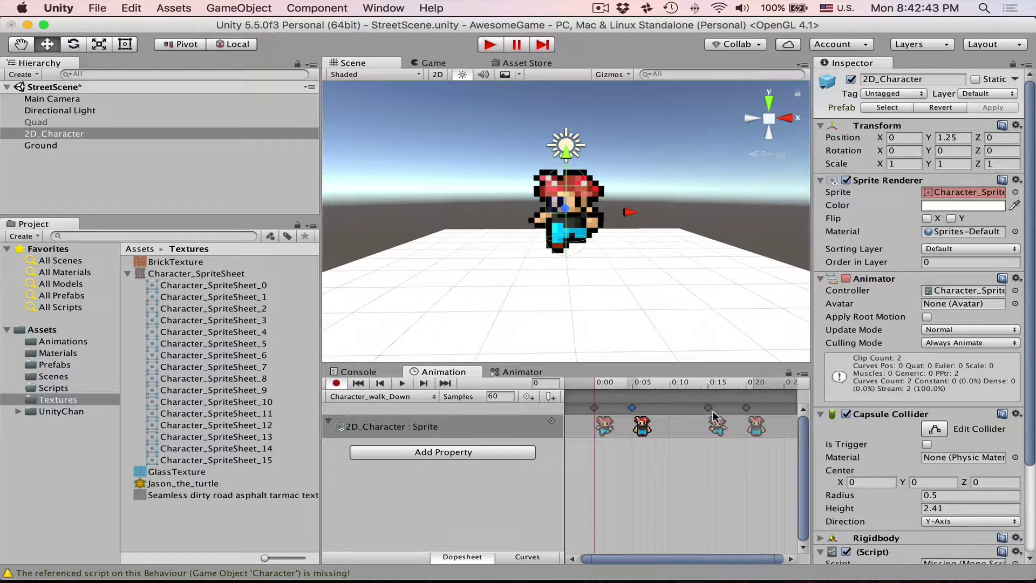
{"action": "left_click_drag", "start_coordinate": [718, 408], "coordinate": [670, 409]}
{"action": "left_click_drag", "start_coordinate": [746, 408], "coordinate": [709, 408]}
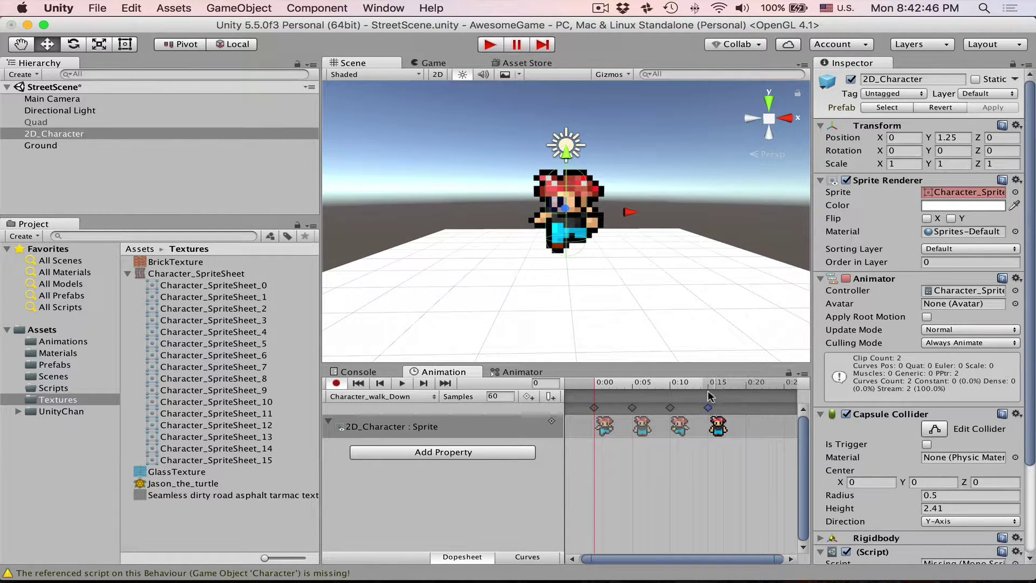
Add Character_SpriteSheet_0 at 0:20, test-play the clip, and stop recording.
{"action": "left_click", "coordinate": [224, 287]}
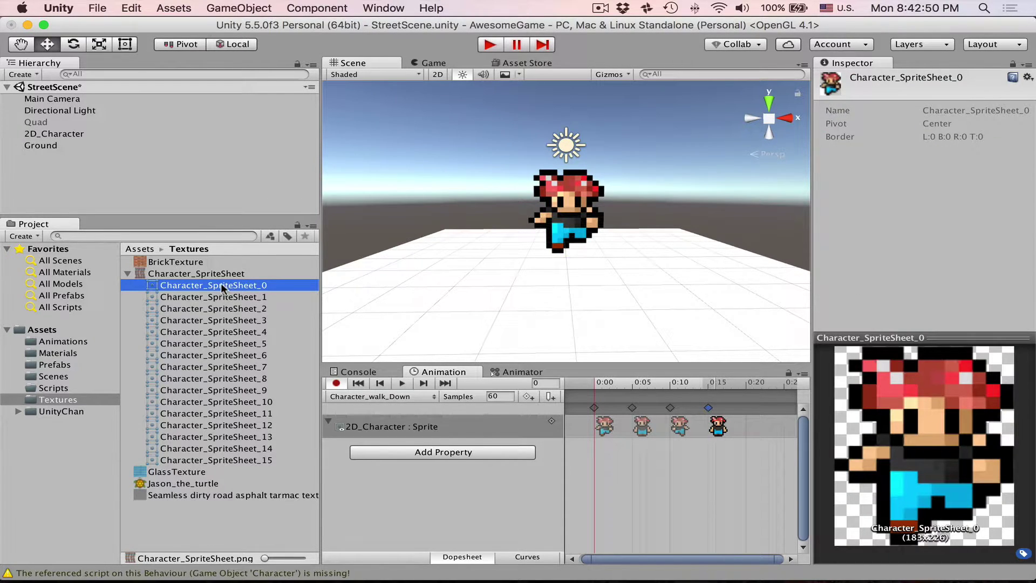
{"action": "left_click_drag", "start_coordinate": [225, 286], "coordinate": [752, 414]}
{"action": "left_click", "coordinate": [401, 383]}
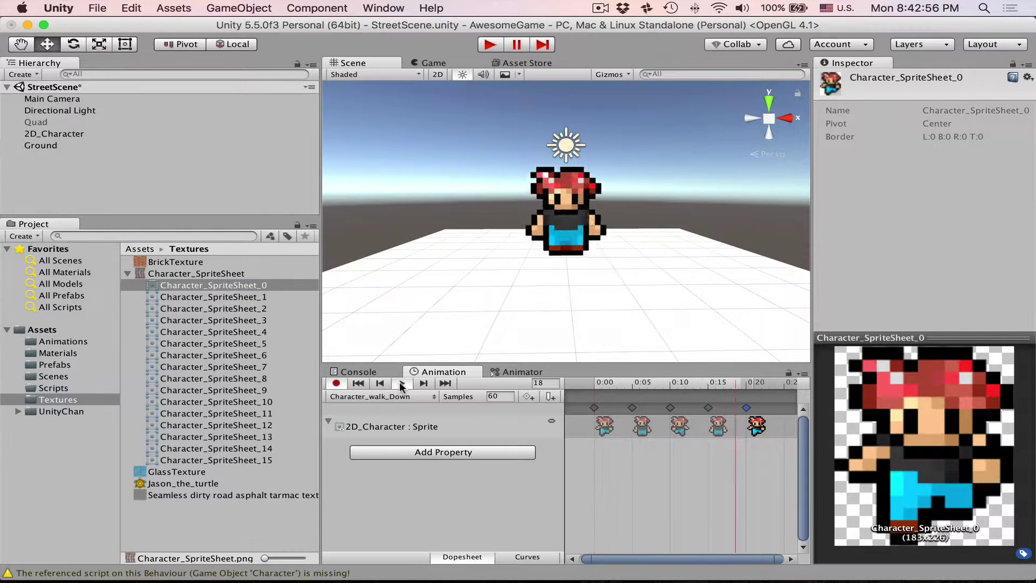
{"action": "left_click", "coordinate": [401, 383]}
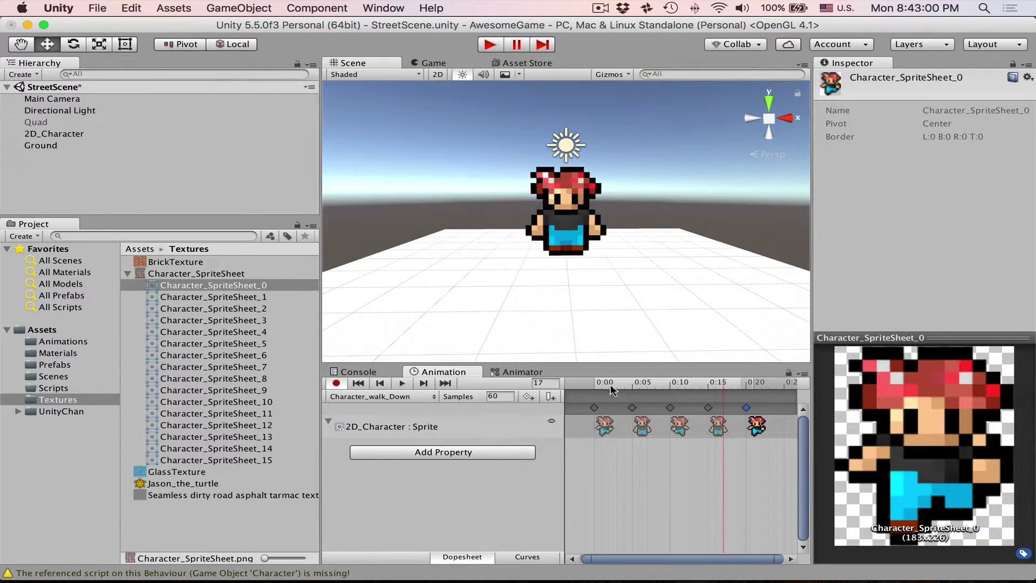
{"action": "left_click", "coordinate": [340, 384]}
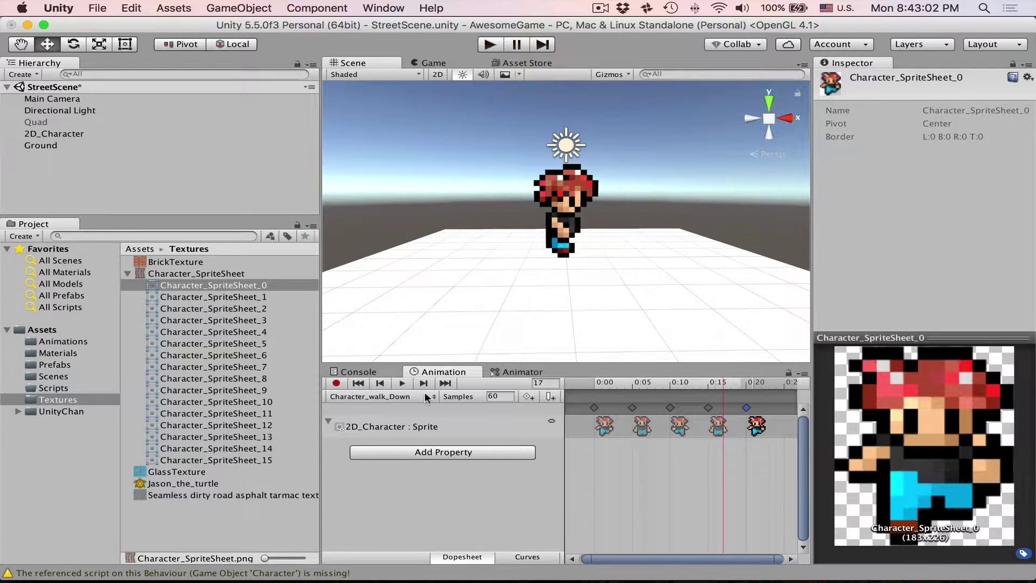
Create a new clip named Character_walk_Up.
{"action": "left_click", "coordinate": [421, 398]}
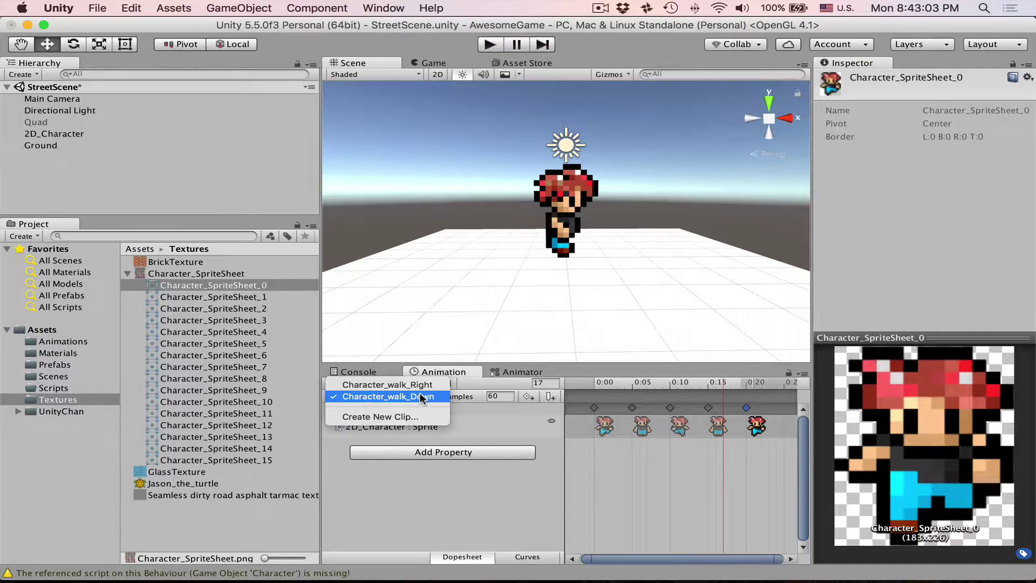
{"action": "left_click", "coordinate": [380, 416]}
{"action": "double_click", "coordinate": [513, 112]}
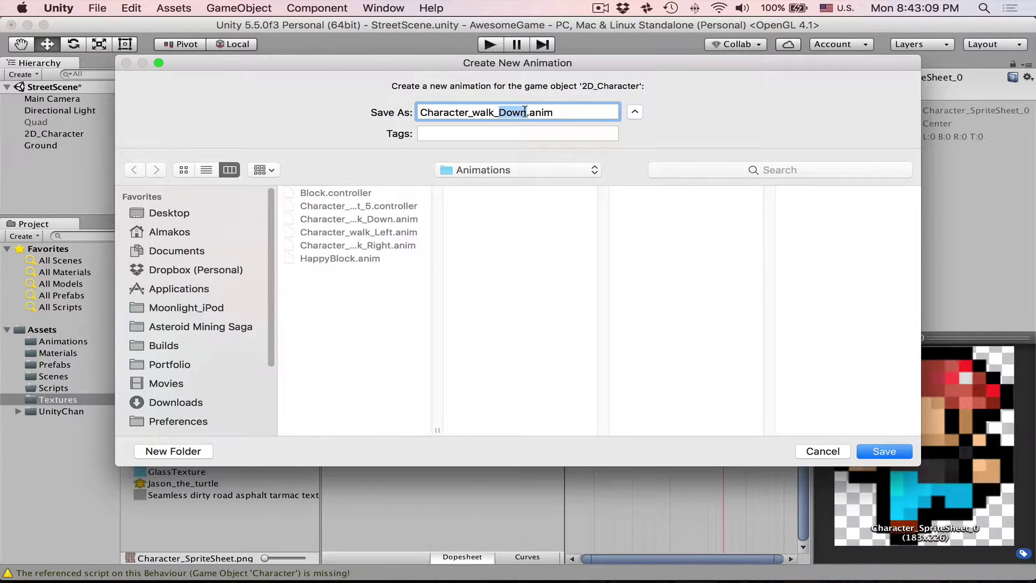
{"action": "type", "text": "Up"}
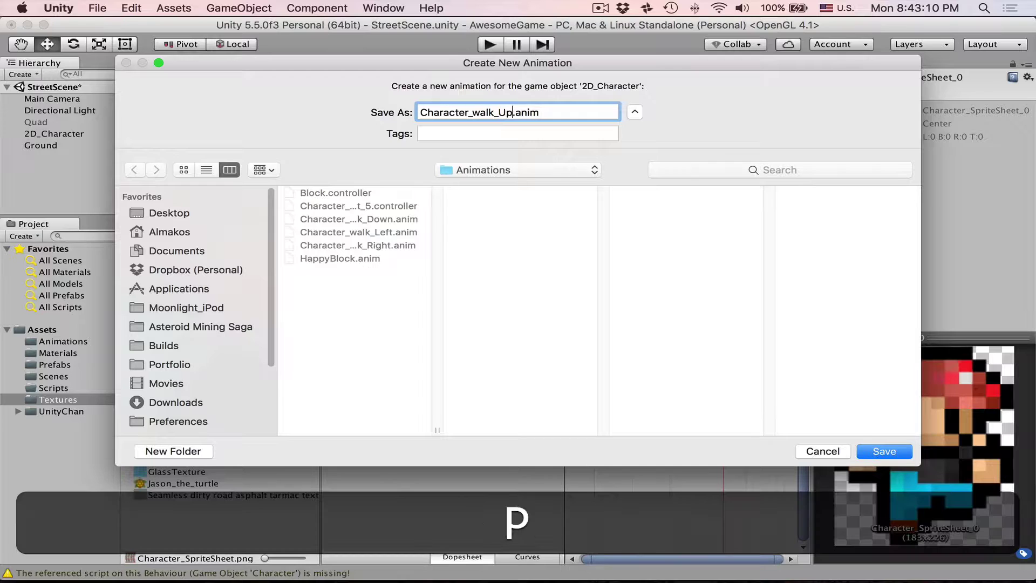
{"action": "key", "text": "Return"}
Key sprites 12–15 along the timeline and close the loop with Character_SpriteSheet_12.
{"action": "key", "text": "shift+Down"}
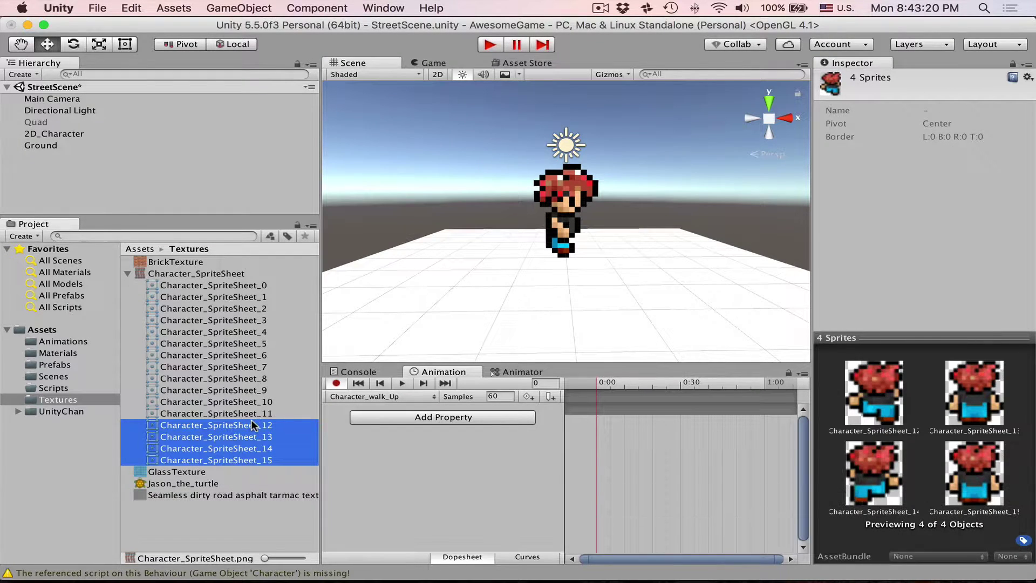
{"action": "left_click_drag", "start_coordinate": [254, 427], "coordinate": [607, 403]}
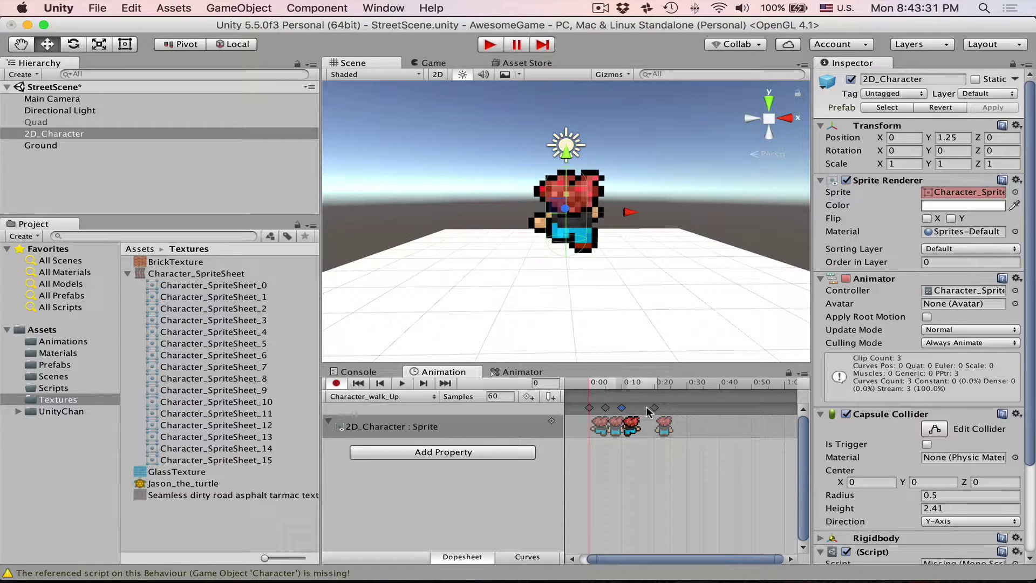
{"action": "left_click_drag", "start_coordinate": [638, 409], "coordinate": [638, 408]}
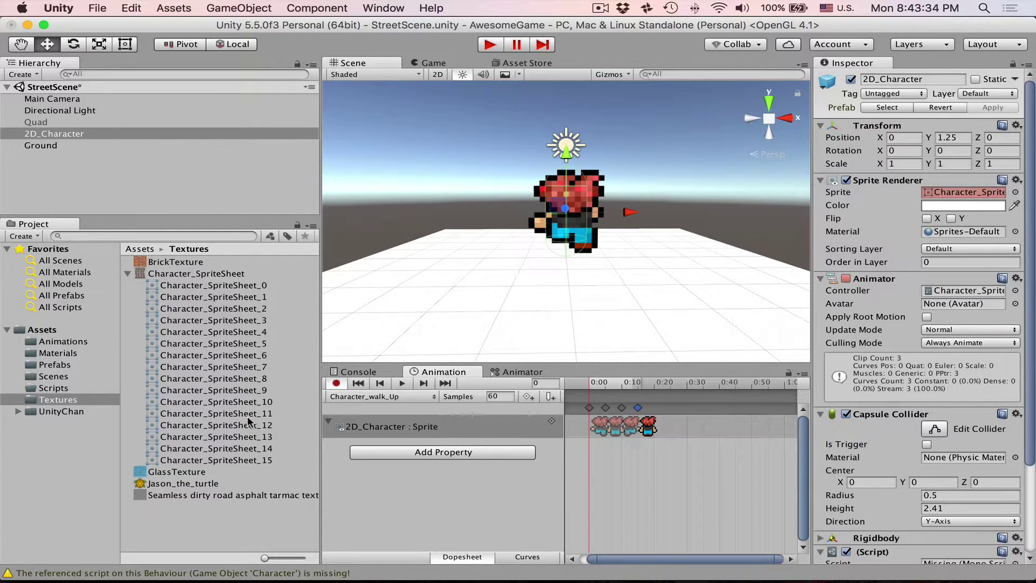
{"action": "left_click_drag", "start_coordinate": [249, 421], "coordinate": [654, 416]}
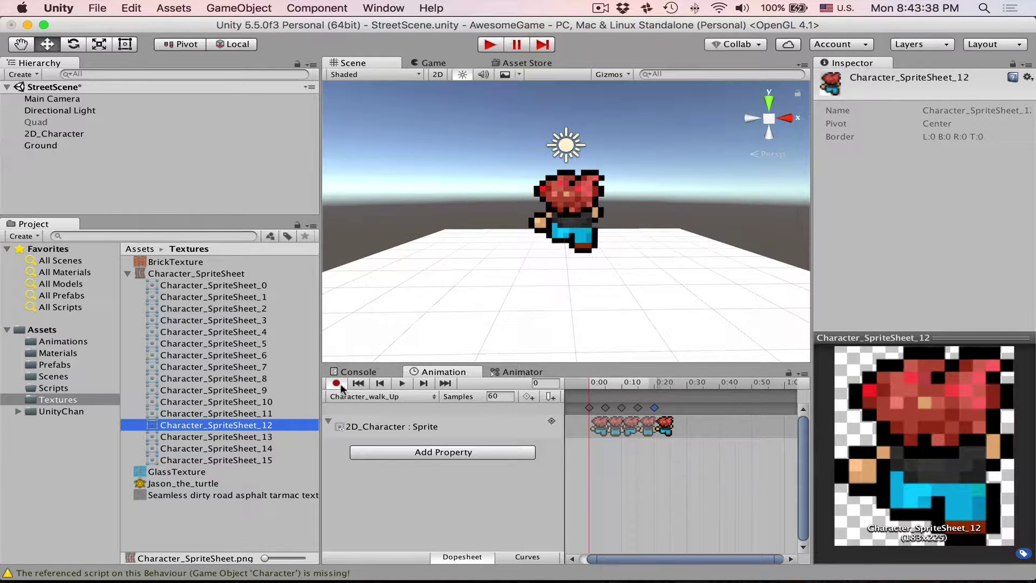
Play the walk-up clip, then save the scene and the project.
{"action": "left_click", "coordinate": [402, 384]}
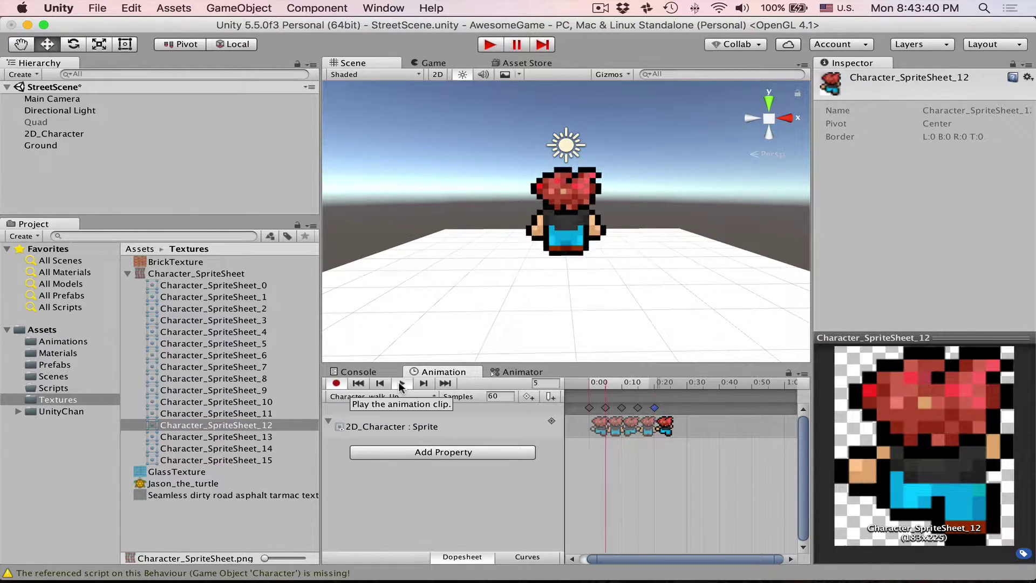
{"action": "left_click_drag", "start_coordinate": [573, 217], "coordinate": [605, 220], "text": "alt"}
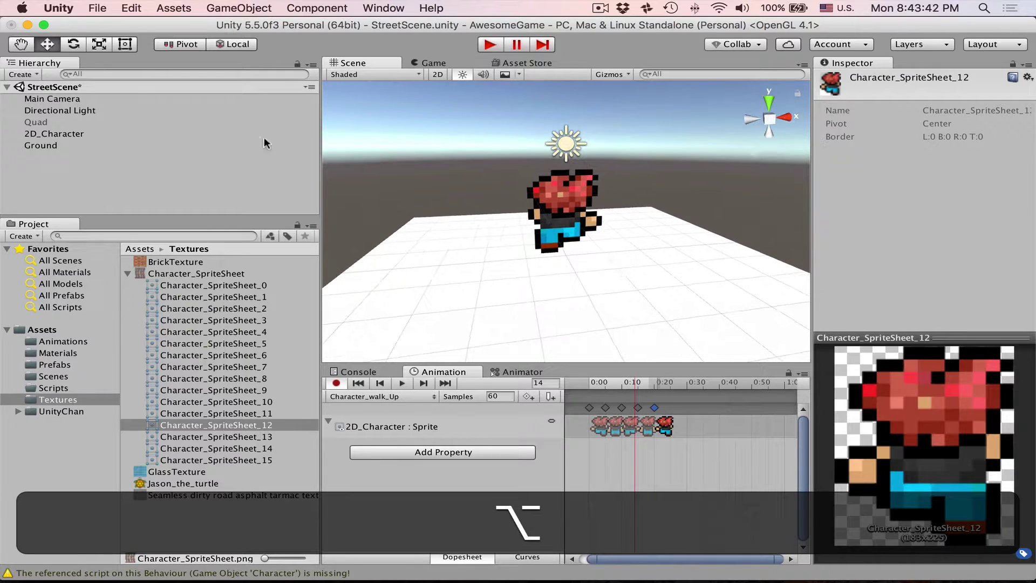
{"action": "key", "text": "super+s"}
{"action": "left_click", "coordinate": [97, 8]}
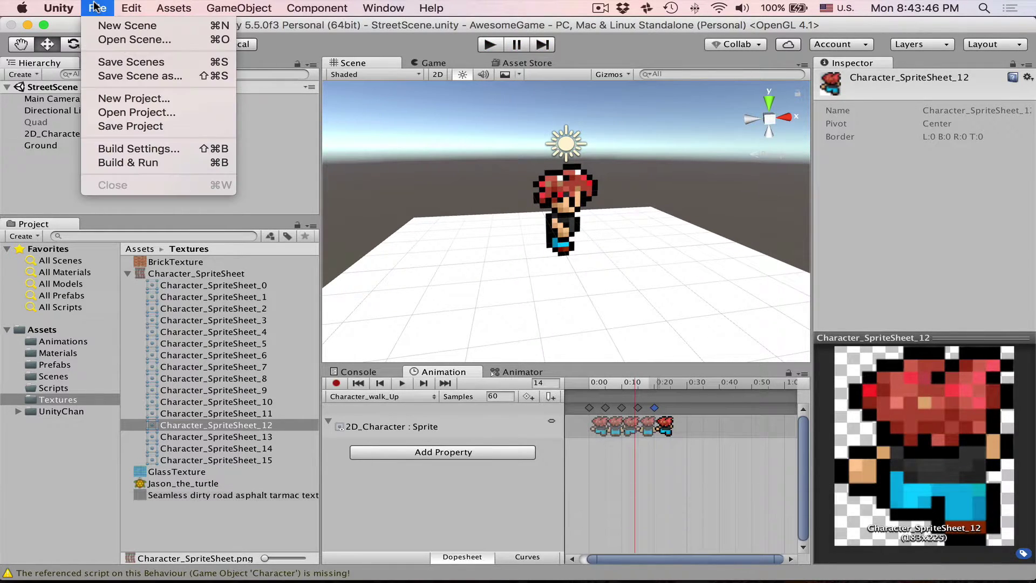
{"action": "left_click", "coordinate": [147, 127]}
{"action": "left_click_drag", "start_coordinate": [491, 243], "coordinate": [733, 272], "text": "alt"}
{"action": "left_click_drag", "start_coordinate": [574, 236], "coordinate": [564, 267], "text": "alt"}
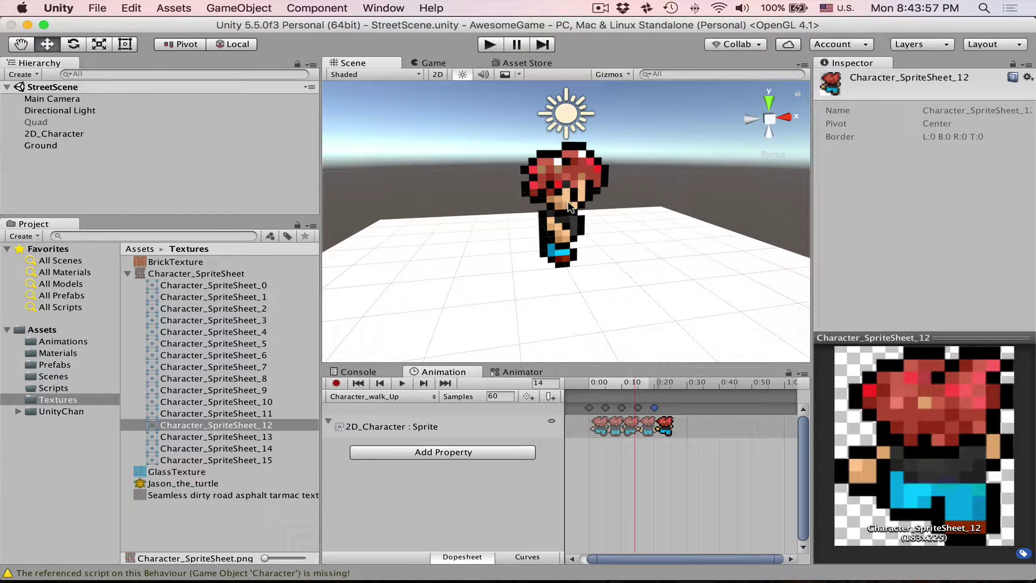
Collapse the sprite list, select the character, and widen the Inspector.
{"action": "left_click", "coordinate": [129, 273]}
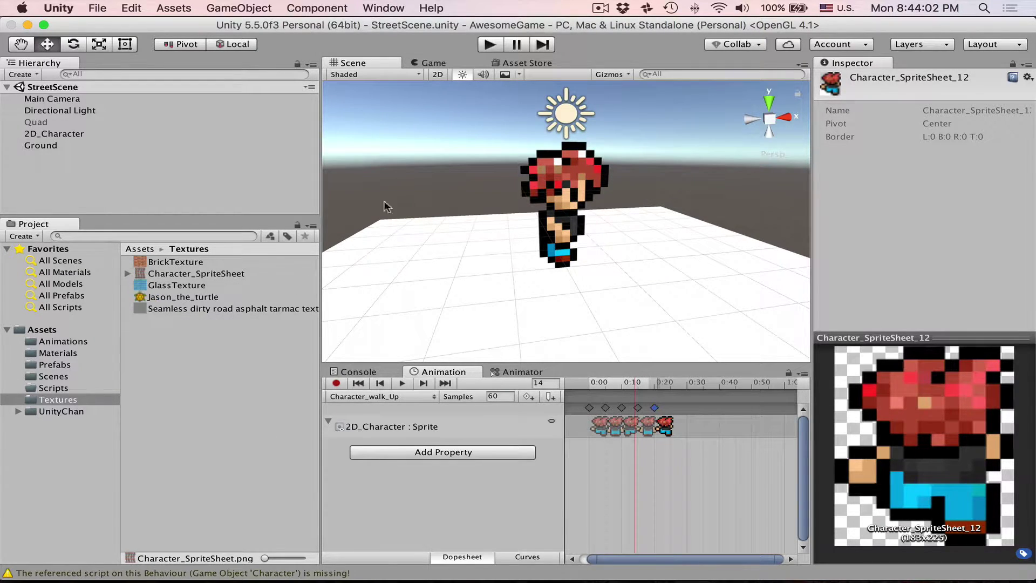
{"action": "left_click", "coordinate": [566, 175]}
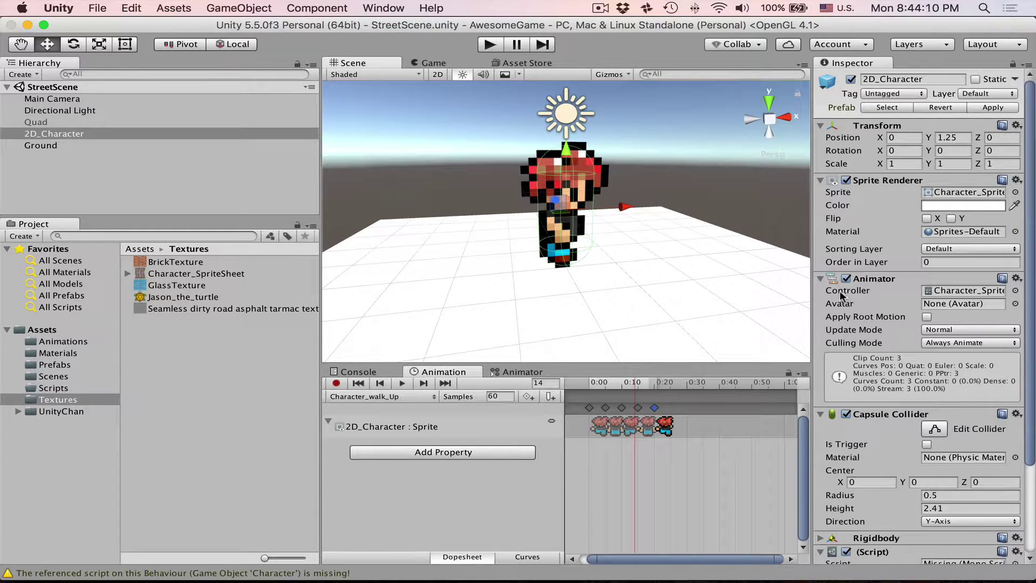
{"action": "left_click_drag", "start_coordinate": [813, 294], "coordinate": [736, 295]}
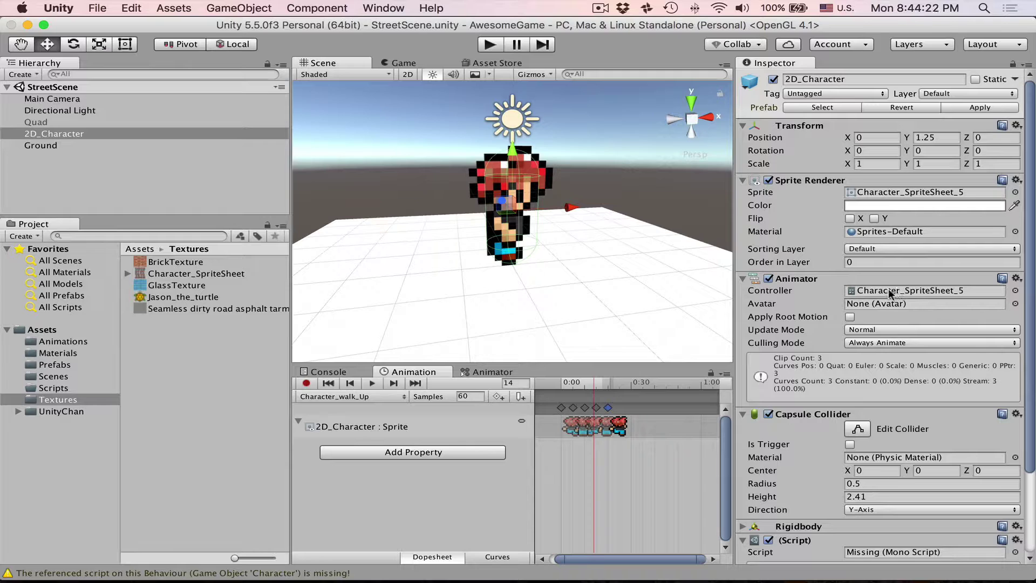
Locate the character's controller asset and rename it 2D_Character_Animator.
{"action": "left_click", "coordinate": [933, 291]}
{"action": "left_click", "coordinate": [205, 274]}
{"action": "key", "text": "Return"}
{"action": "key", "text": "super+Left"}
{"action": "type", "text": "2D_Character_SpriteSheet_5"}
{"action": "key", "text": "shift+super+Right"}
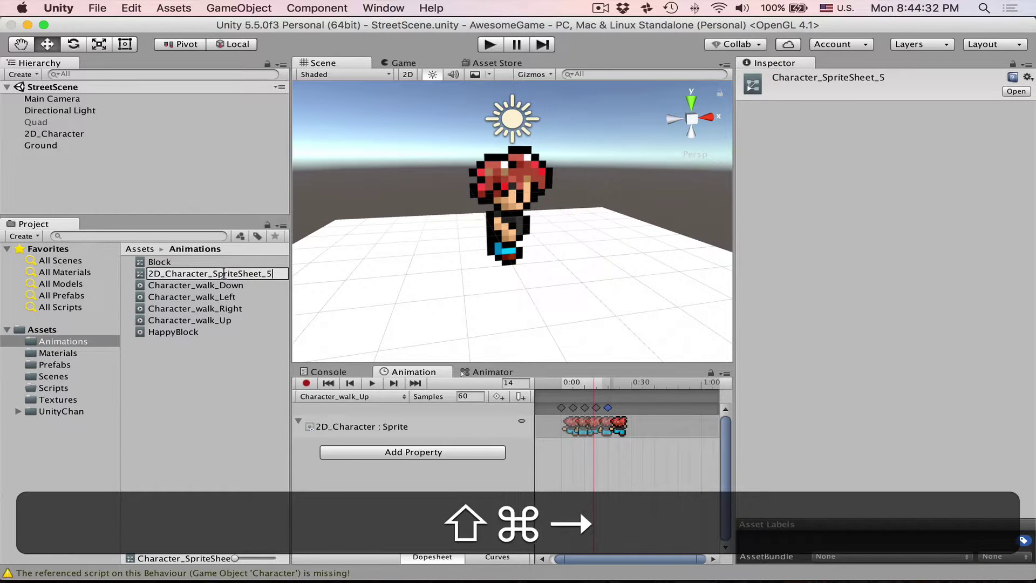
{"action": "type", "text": "Character_Animator"}
{"action": "key", "text": "shift+Return"}
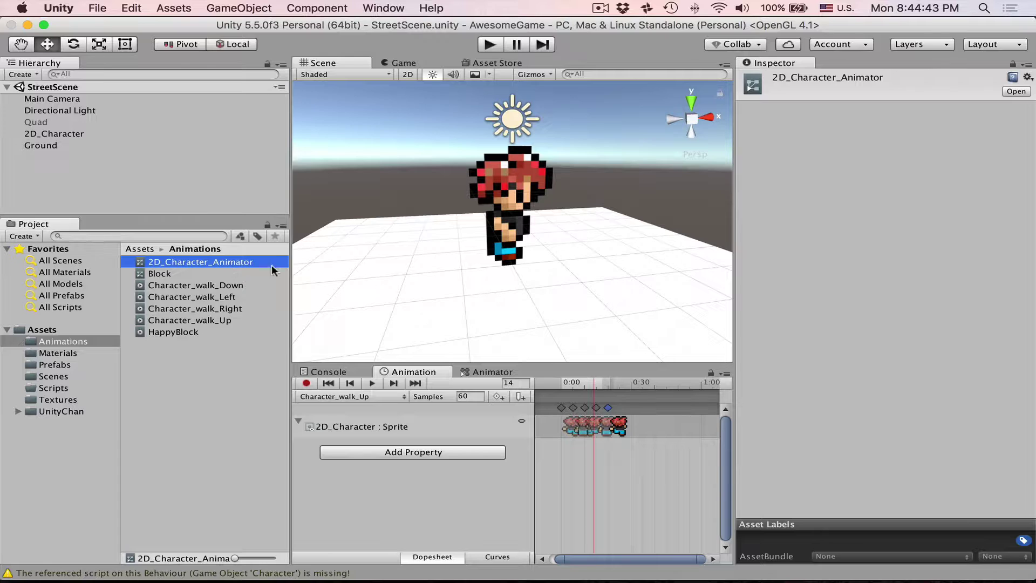
Open the Animator window, resize the panes, and select 2D_Character.
{"action": "left_click_drag", "start_coordinate": [291, 330], "coordinate": [257, 330]}
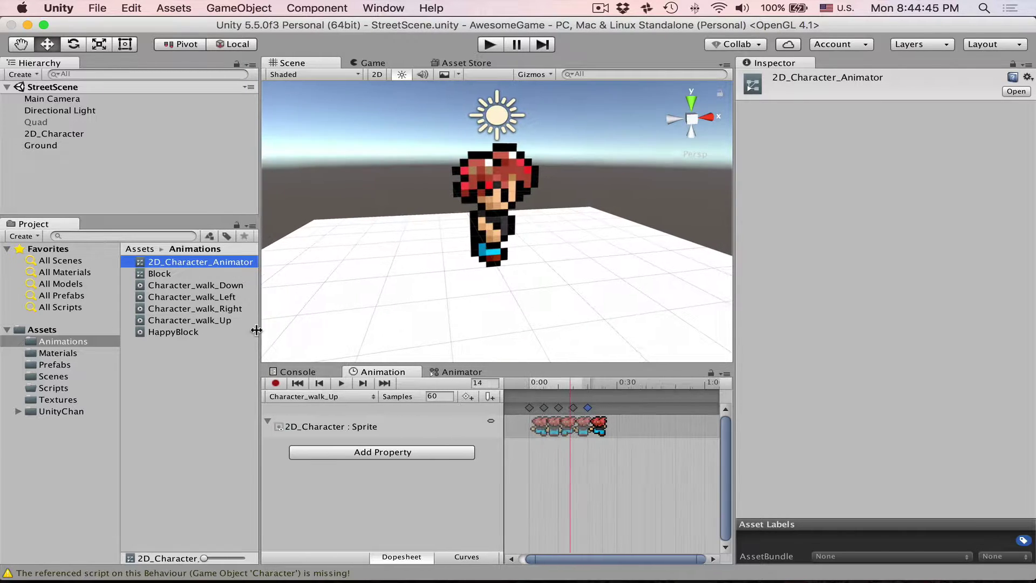
{"action": "left_click", "coordinate": [385, 8]}
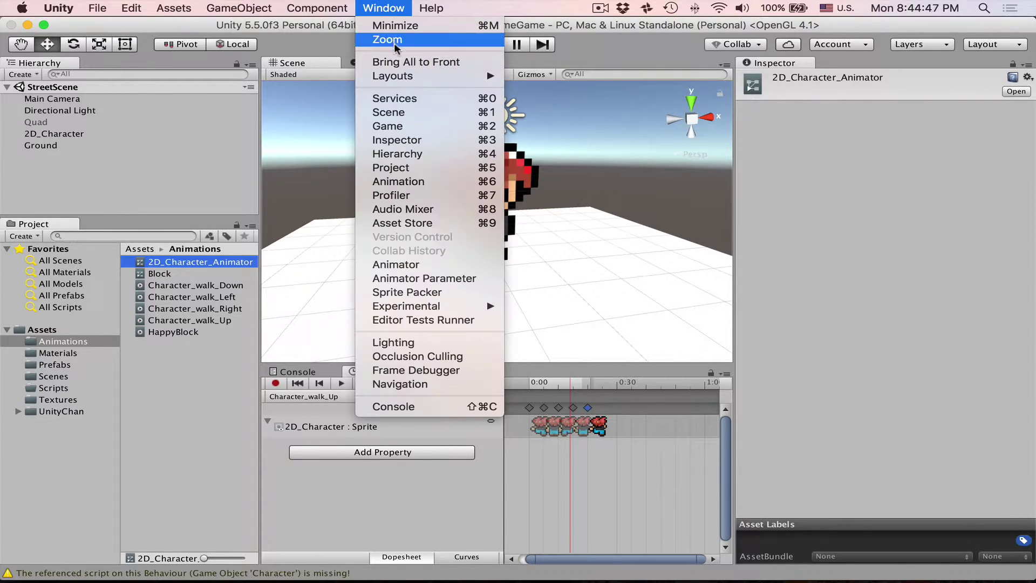
{"action": "left_click", "coordinate": [402, 265]}
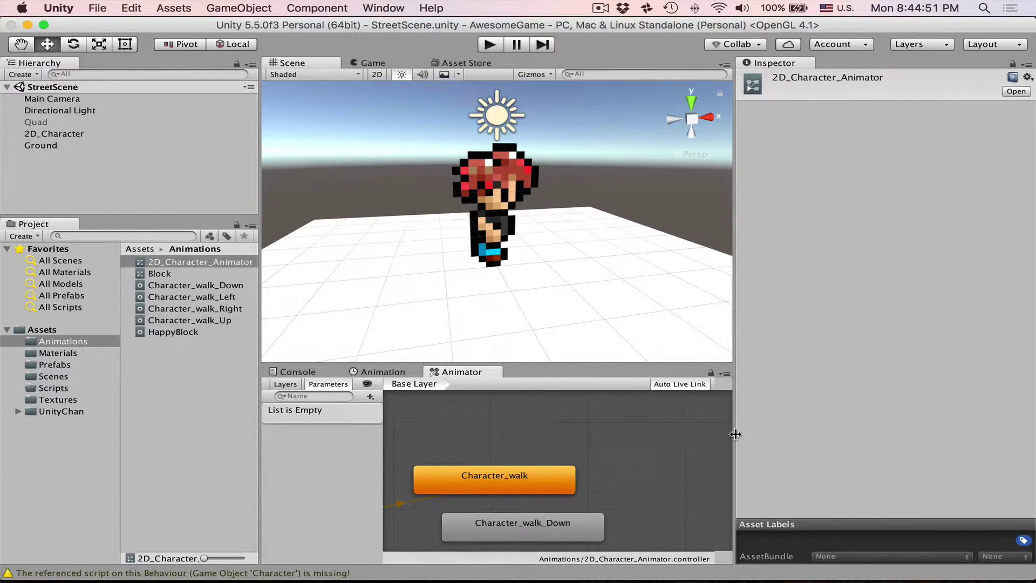
{"action": "left_click_drag", "start_coordinate": [734, 438], "coordinate": [802, 436]}
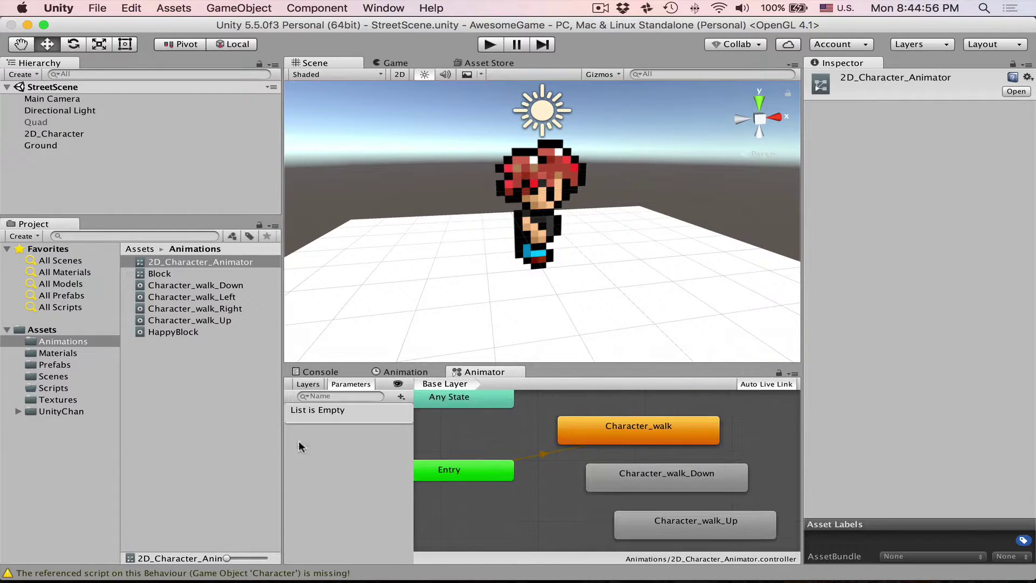
{"action": "left_click_drag", "start_coordinate": [282, 452], "coordinate": [250, 450]}
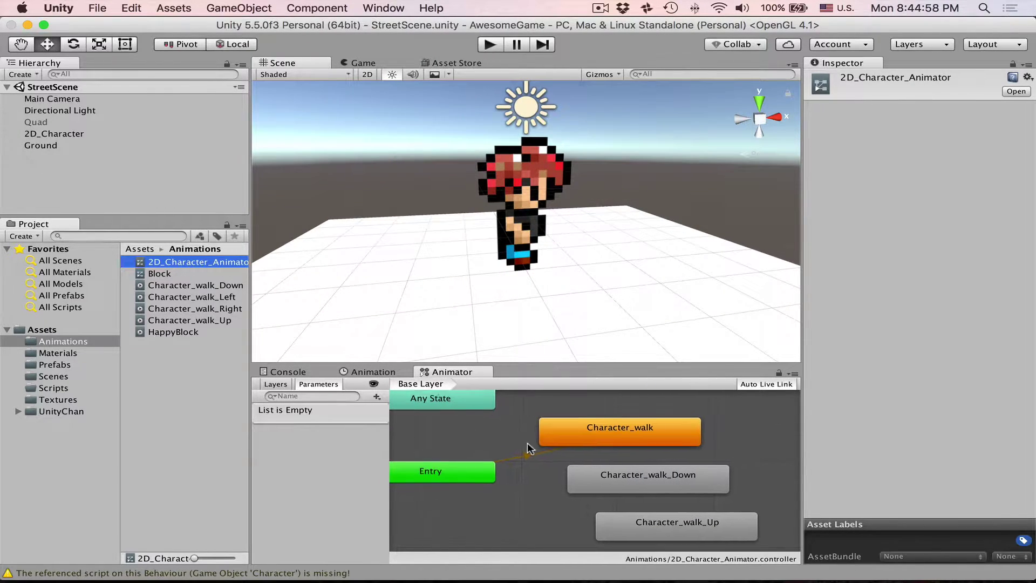
{"action": "left_click", "coordinate": [62, 134]}
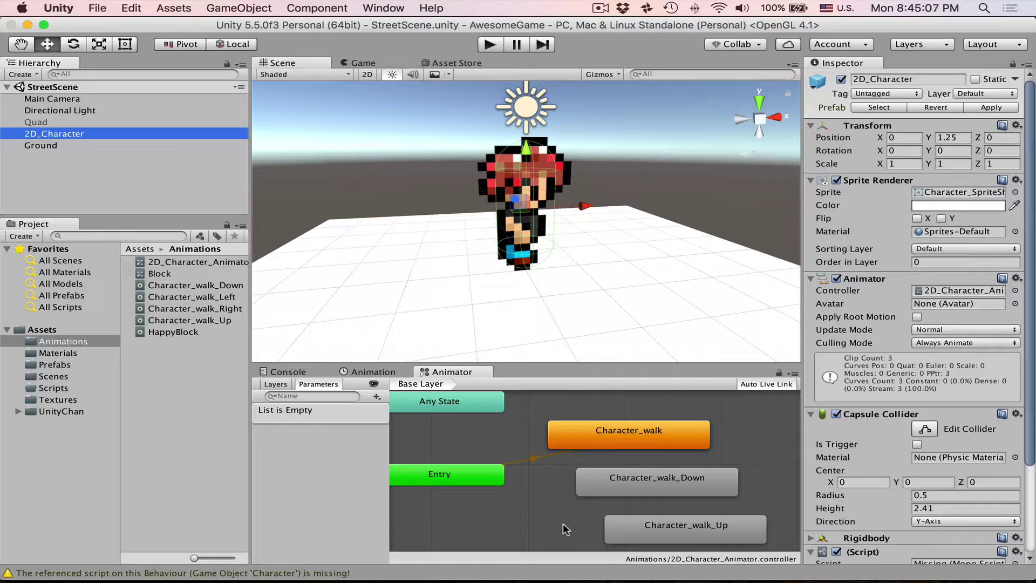
Move Any State beside Entry and stack Character_walk_Down and Character_walk_Up beneath Character_walk.
{"action": "middle_click_drag", "start_coordinate": [563, 523], "coordinate": [585, 514]}
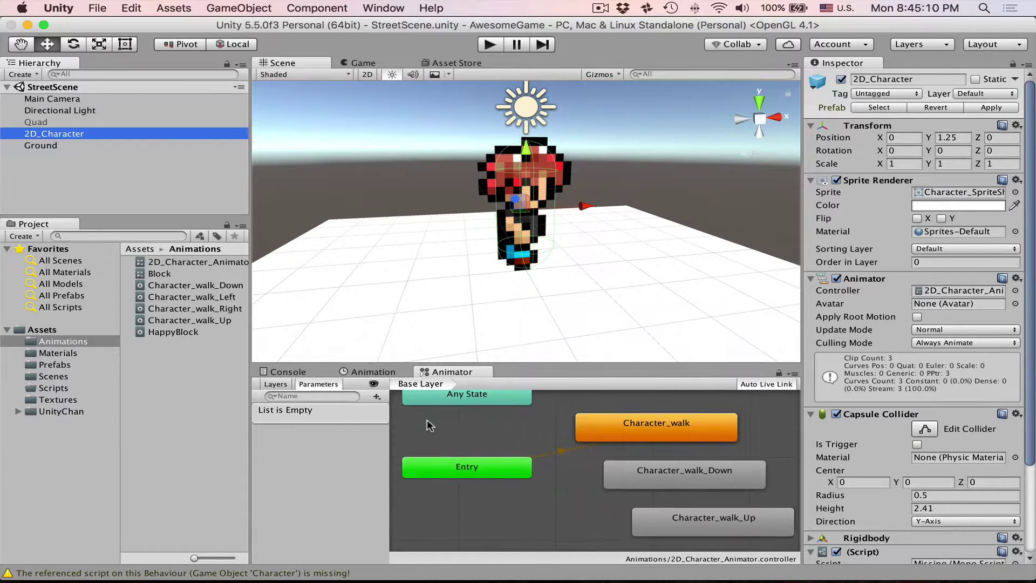
{"action": "middle_click_drag", "start_coordinate": [427, 426], "coordinate": [428, 445]}
{"action": "left_click_drag", "start_coordinate": [498, 413], "coordinate": [498, 448]}
{"action": "middle_click_drag", "start_coordinate": [498, 448], "coordinate": [491, 420]}
{"action": "left_click_drag", "start_coordinate": [651, 466], "coordinate": [622, 467]}
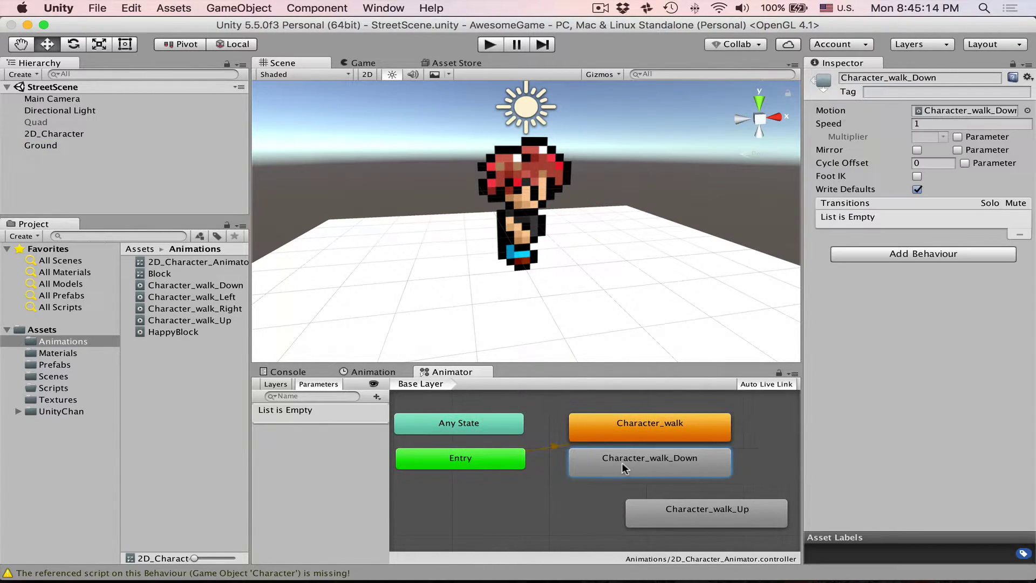
{"action": "left_click_drag", "start_coordinate": [668, 513], "coordinate": [636, 509]}
{"action": "left_click", "coordinate": [760, 473]}
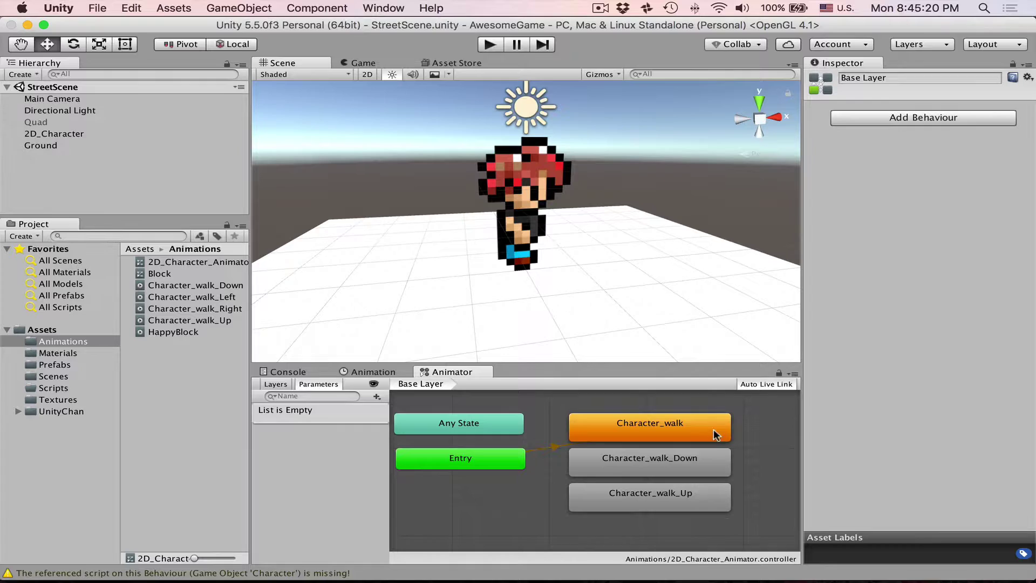
Raise Any State and Entry, then move the Down and Up states under Entry.
{"action": "left_click_drag", "start_coordinate": [461, 457], "coordinate": [458, 432]}
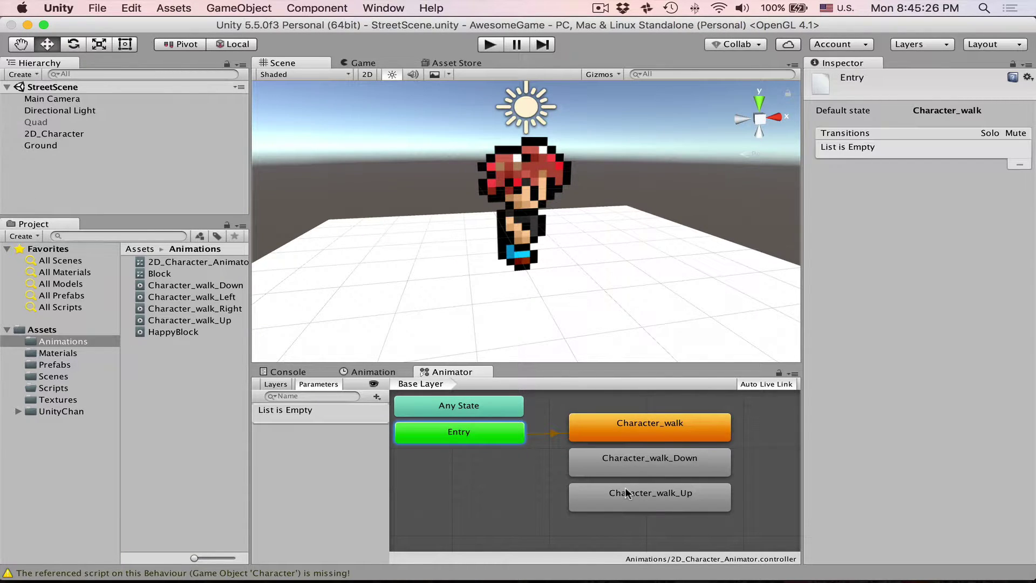
{"action": "mouse_move", "coordinate": [749, 442]}
{"action": "middle_mouse_down"}
{"action": "mouse_move", "coordinate": [753, 455]}
{"action": "mouse_move", "coordinate": [758, 441]}
{"action": "middle_mouse_up"}
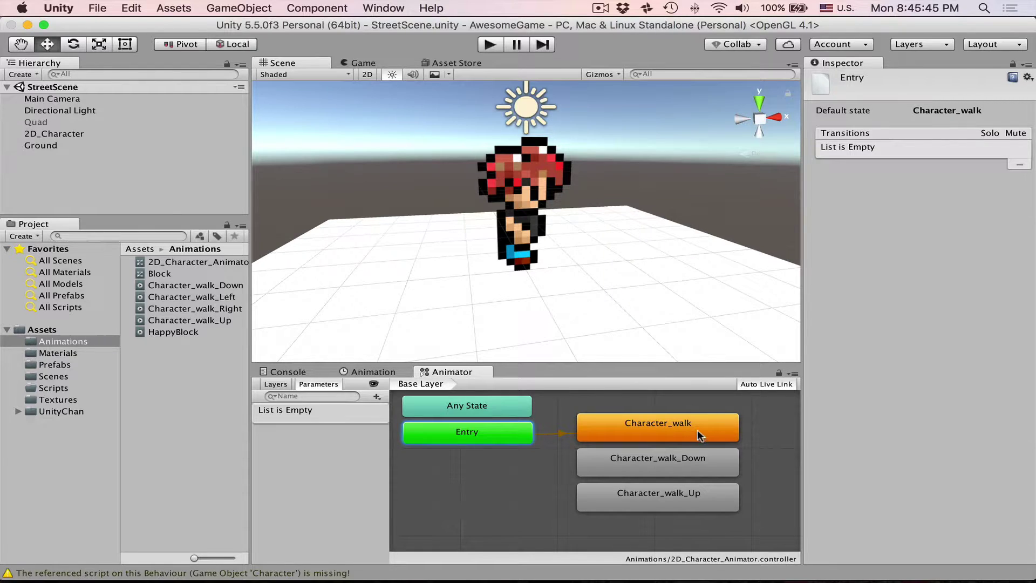
{"action": "left_click_drag", "start_coordinate": [800, 437], "coordinate": [811, 438]}
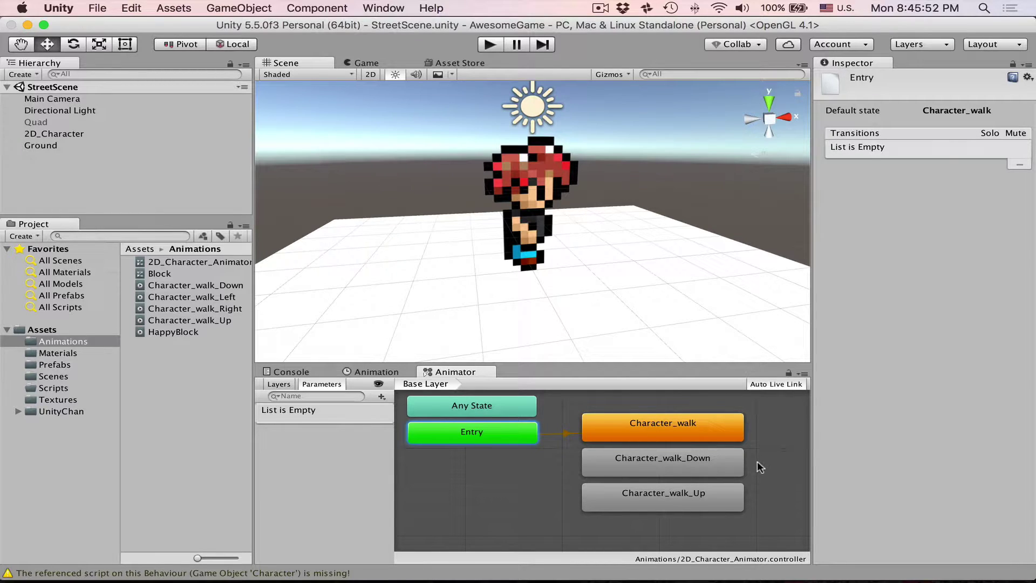
{"action": "middle_click_drag", "start_coordinate": [759, 468], "coordinate": [769, 478]}
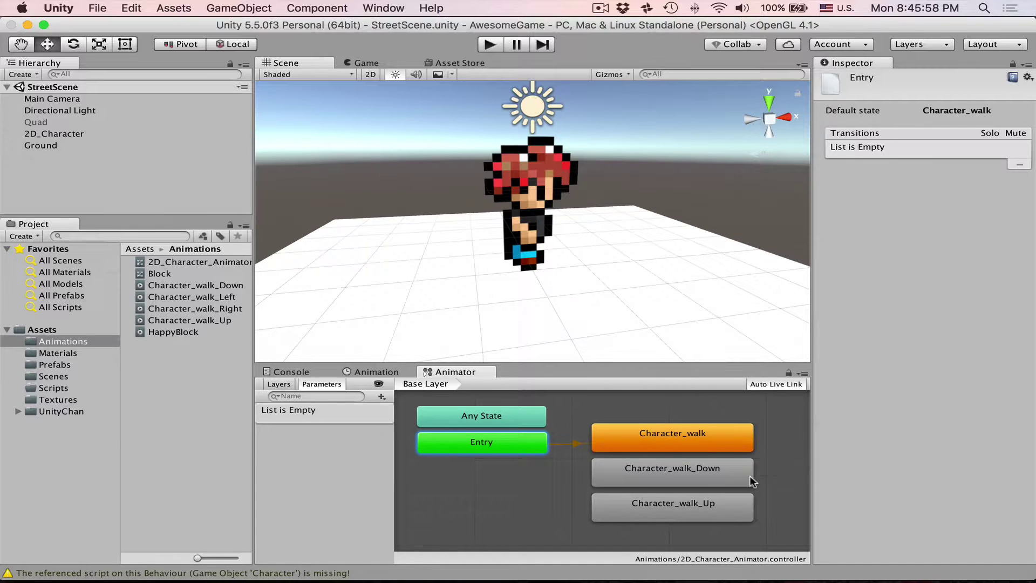
{"action": "left_click_drag", "start_coordinate": [755, 476], "coordinate": [549, 500]}
{"action": "left_click", "coordinate": [682, 475]}
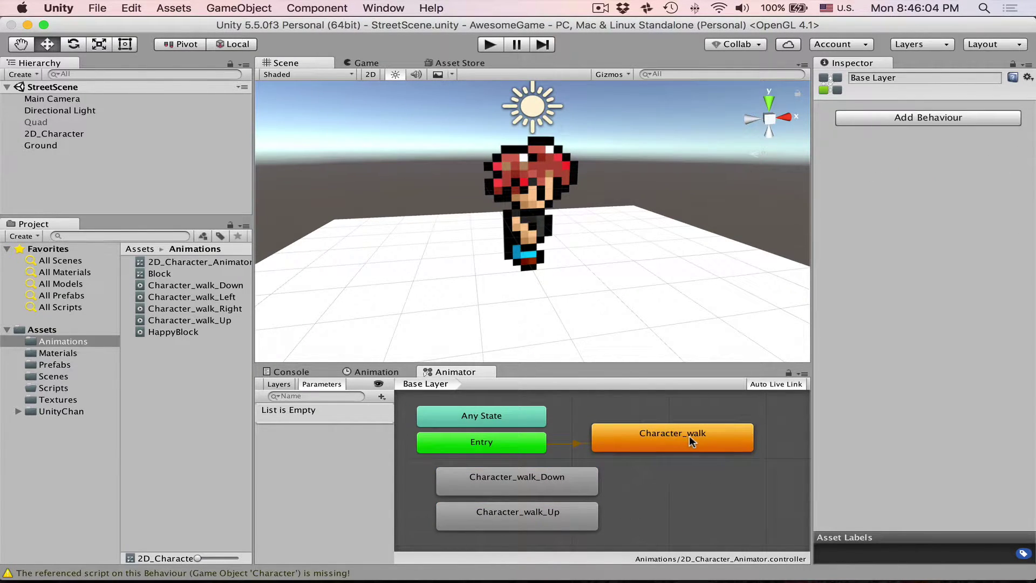
Test the Character_walk state in Play mode and append _Right to its name.
{"action": "left_click", "coordinate": [649, 442]}
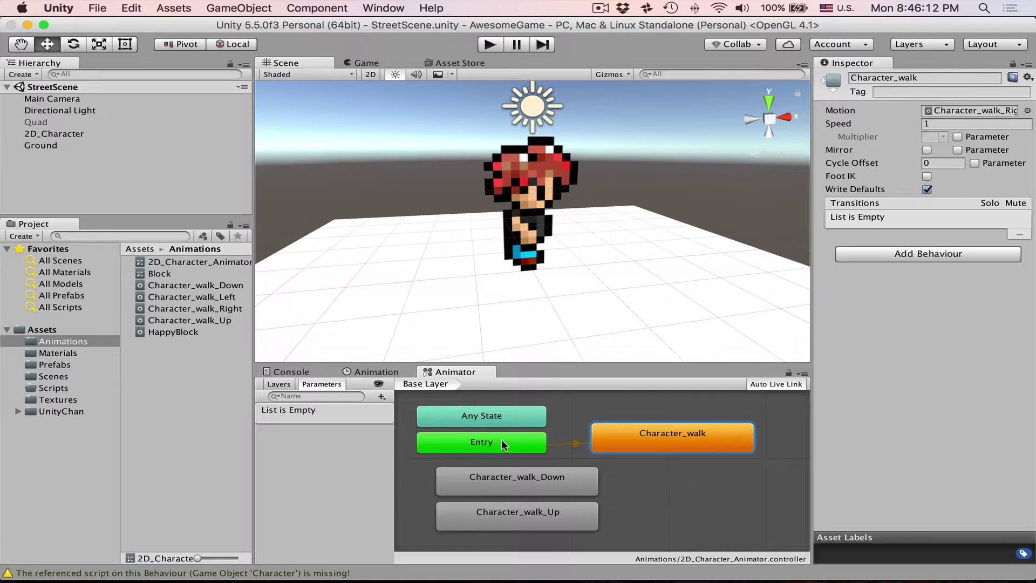
{"action": "left_click", "coordinate": [490, 45]}
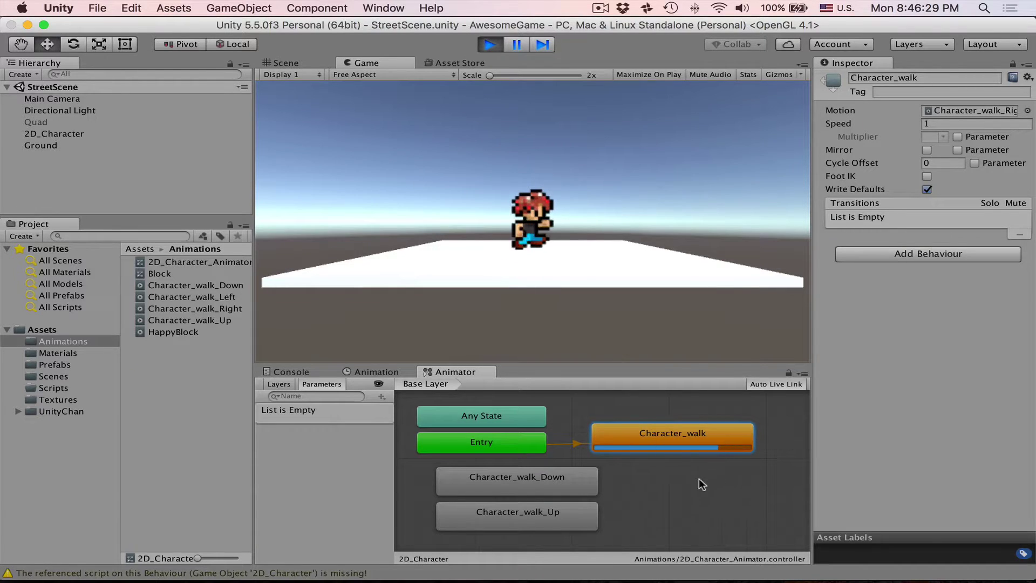
{"action": "middle_click_drag", "start_coordinate": [698, 479], "coordinate": [693, 462]}
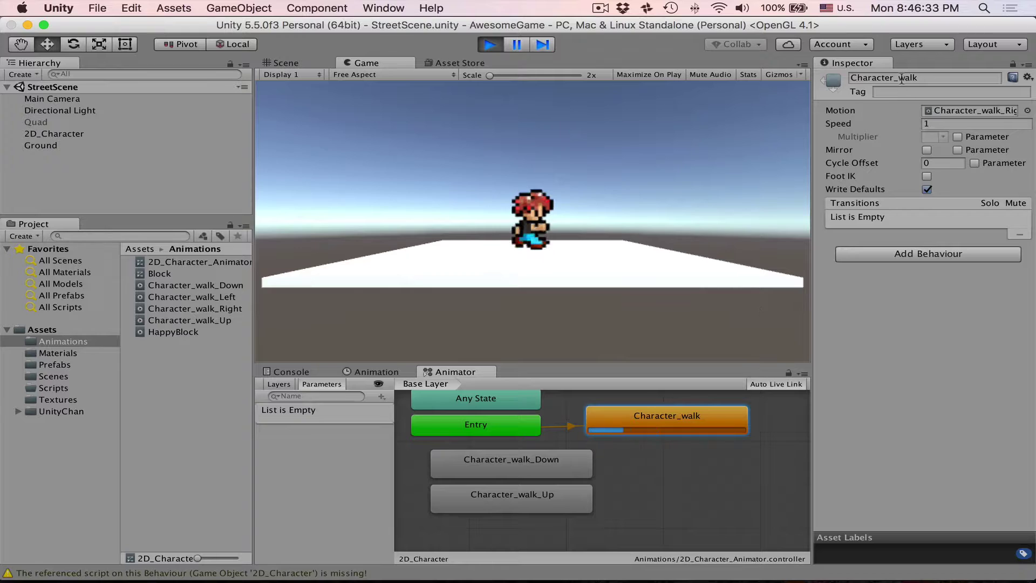
{"action": "left_click", "coordinate": [930, 78]}
{"action": "type", "text": "_Right"}
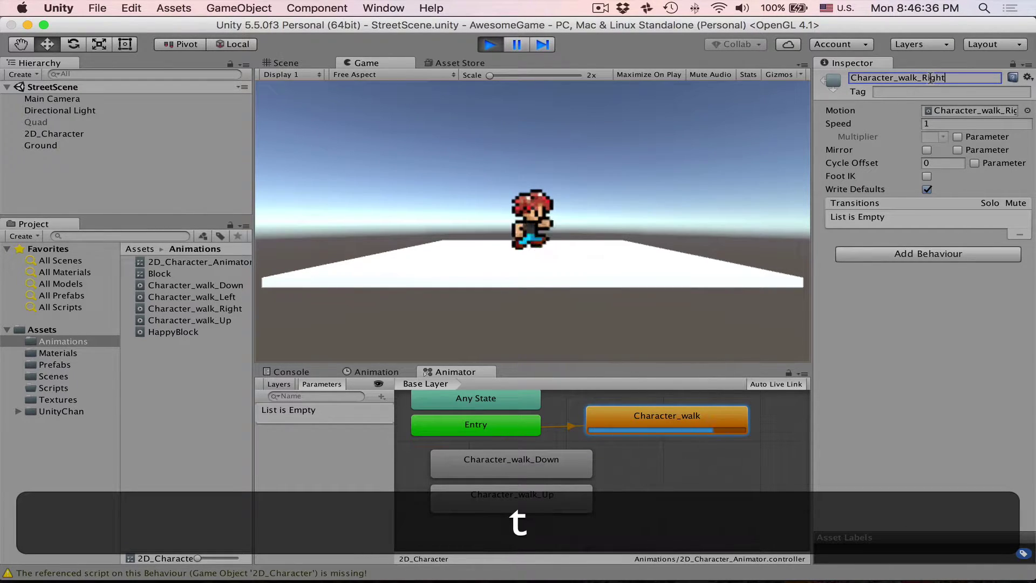
{"action": "key", "text": "Return"}
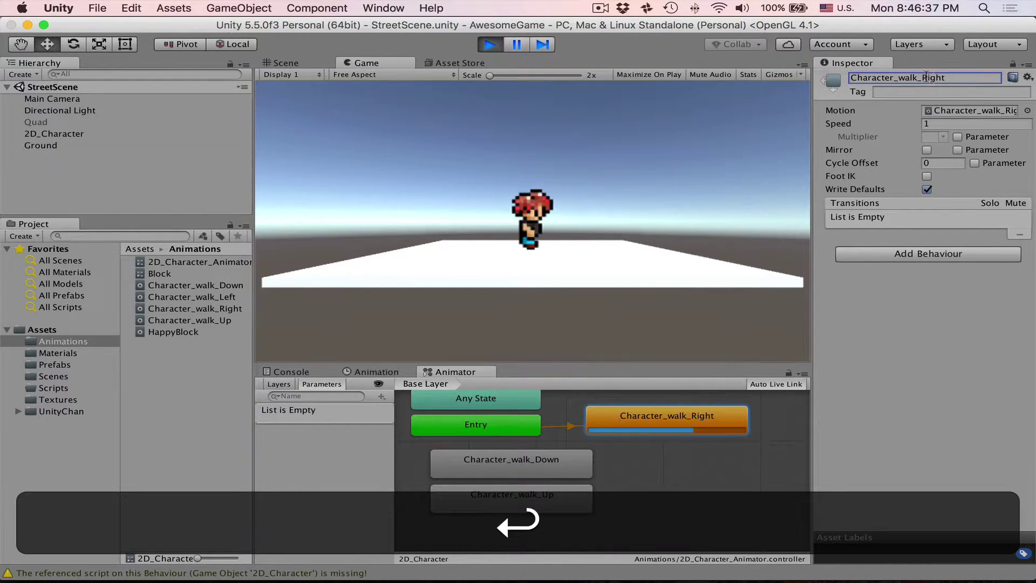
{"action": "left_click", "coordinate": [725, 420]}
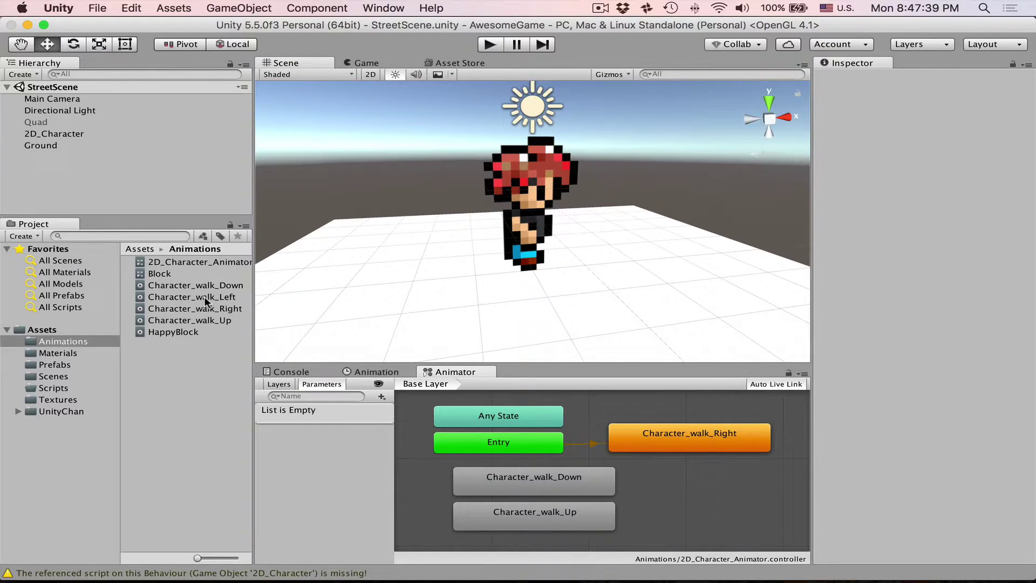
Add a Character_walk_Left state and lay out Up, Left, Right, Down in a cross near Entry.
{"action": "left_click_drag", "start_coordinate": [207, 300], "coordinate": [668, 488]}
{"action": "left_click_drag", "start_coordinate": [683, 415], "coordinate": [707, 499]}
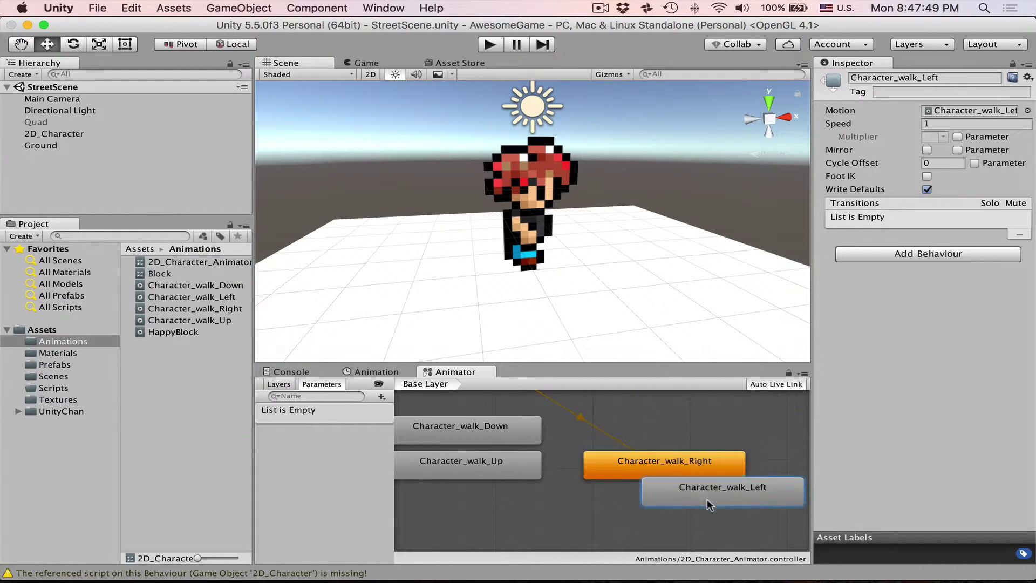
{"action": "left_click_drag", "start_coordinate": [427, 476], "coordinate": [595, 424]}
{"action": "left_click_drag", "start_coordinate": [489, 431], "coordinate": [673, 507]}
{"action": "left_click_drag", "start_coordinate": [671, 457], "coordinate": [647, 472]}
{"action": "middle_click_drag", "start_coordinate": [646, 471], "coordinate": [697, 505]}
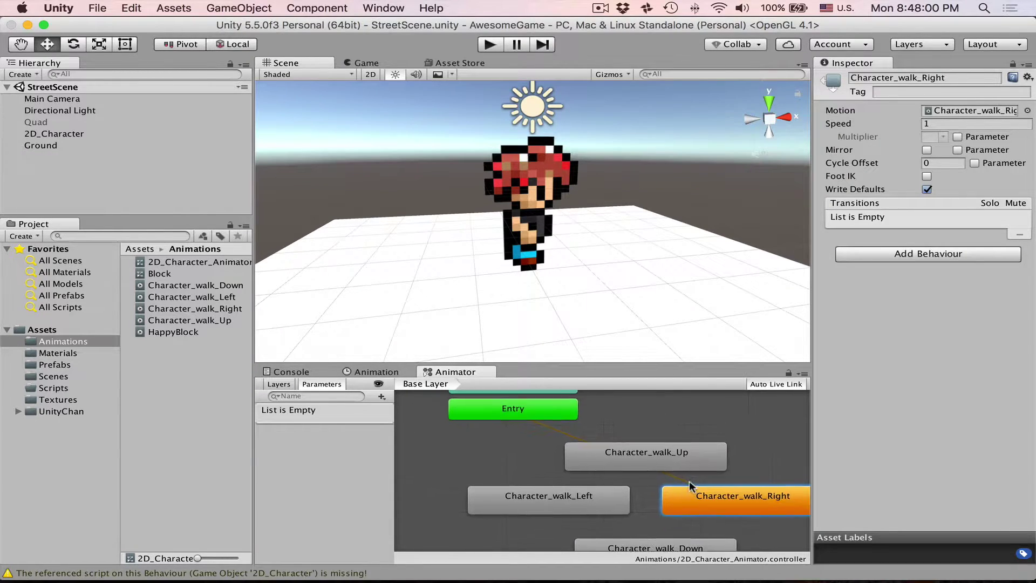
{"action": "left_click_drag", "start_coordinate": [542, 410], "coordinate": [476, 460]}
{"action": "middle_click_drag", "start_coordinate": [612, 462], "coordinate": [590, 419]}
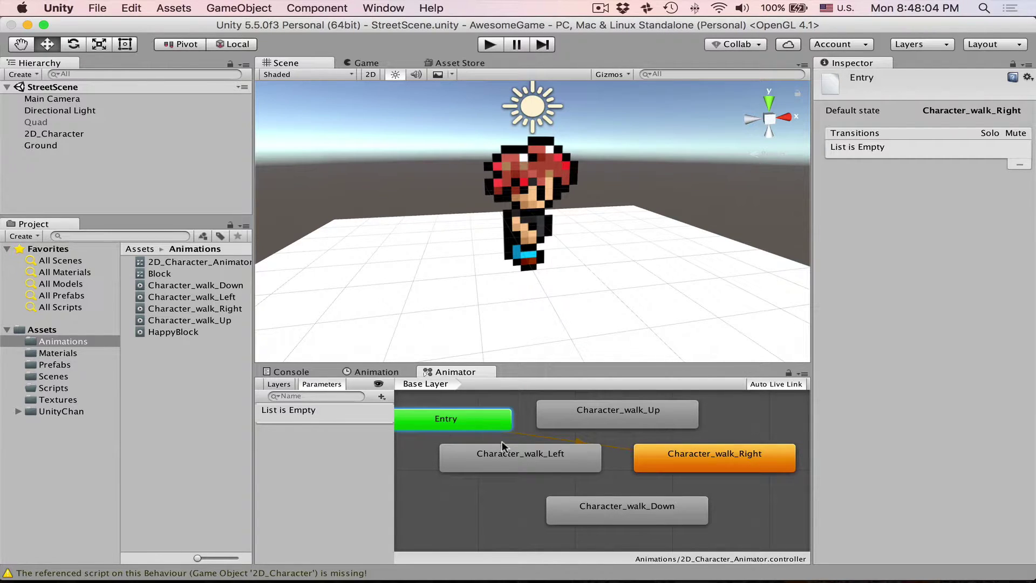
{"action": "left_click_drag", "start_coordinate": [466, 425], "coordinate": [476, 416]}
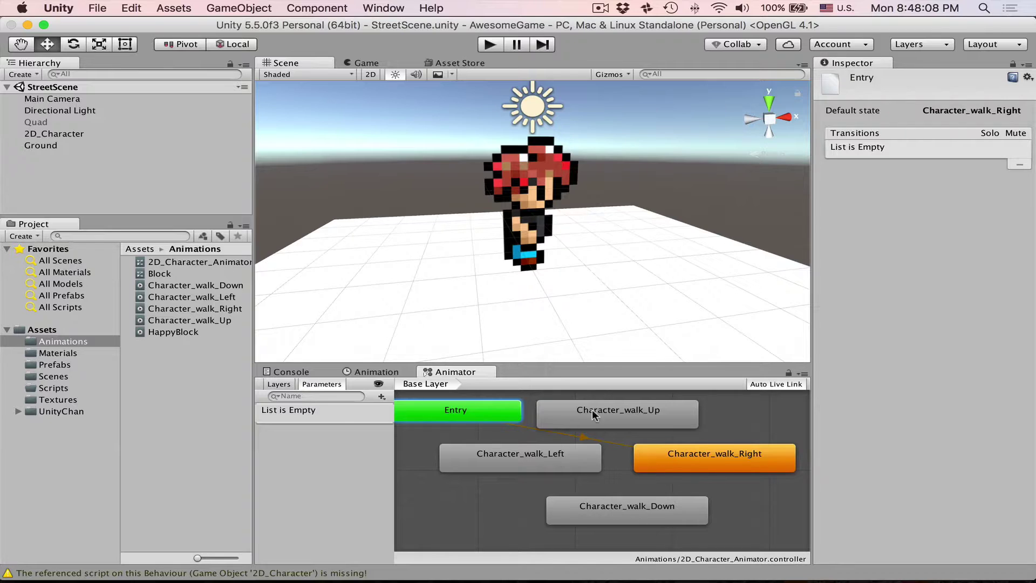
Add transitions Character_walk_Right → Down and Down → Left.
{"action": "right_click", "coordinate": [694, 458]}
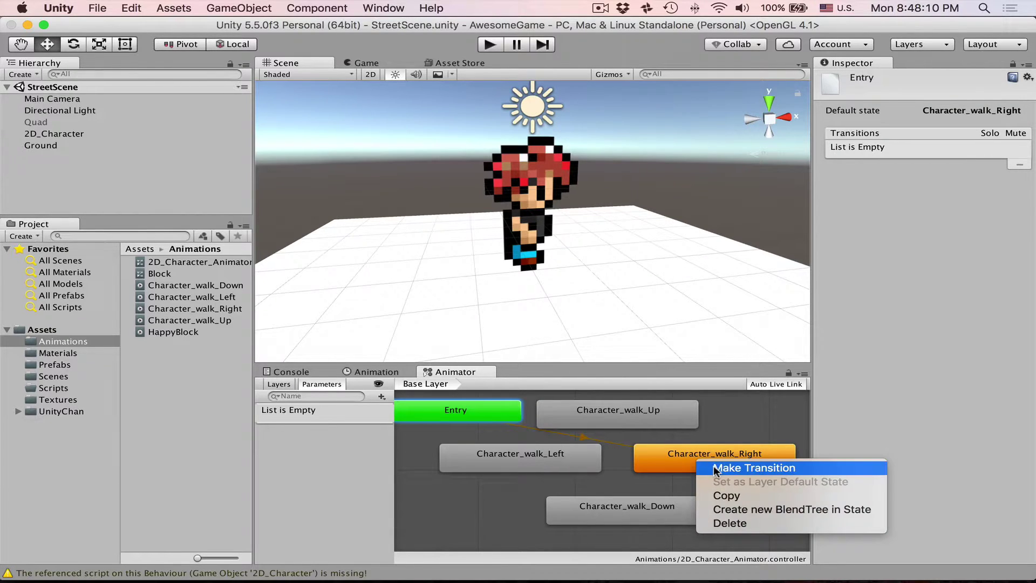
{"action": "left_click", "coordinate": [711, 432]}
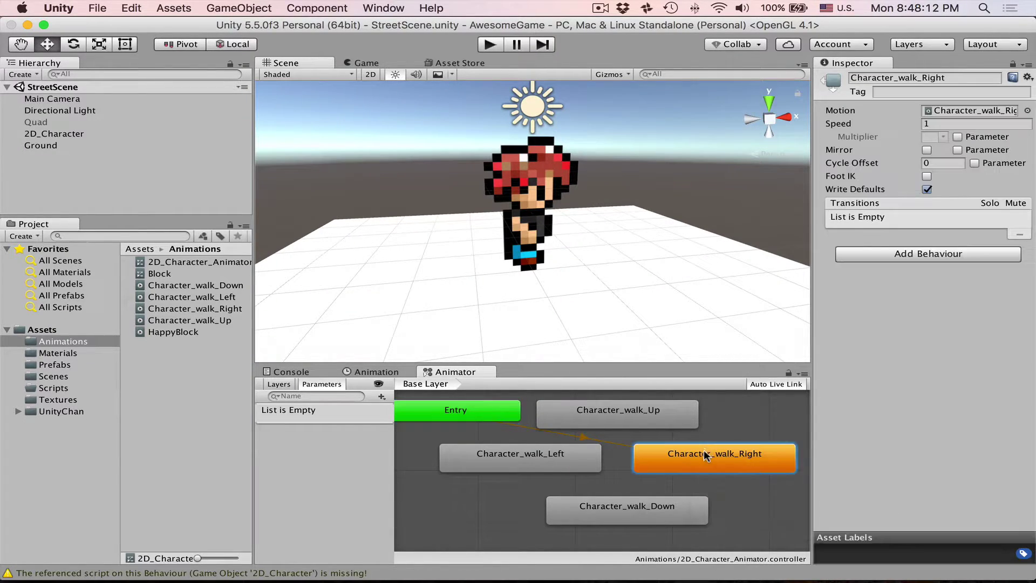
{"action": "right_click", "coordinate": [704, 453]}
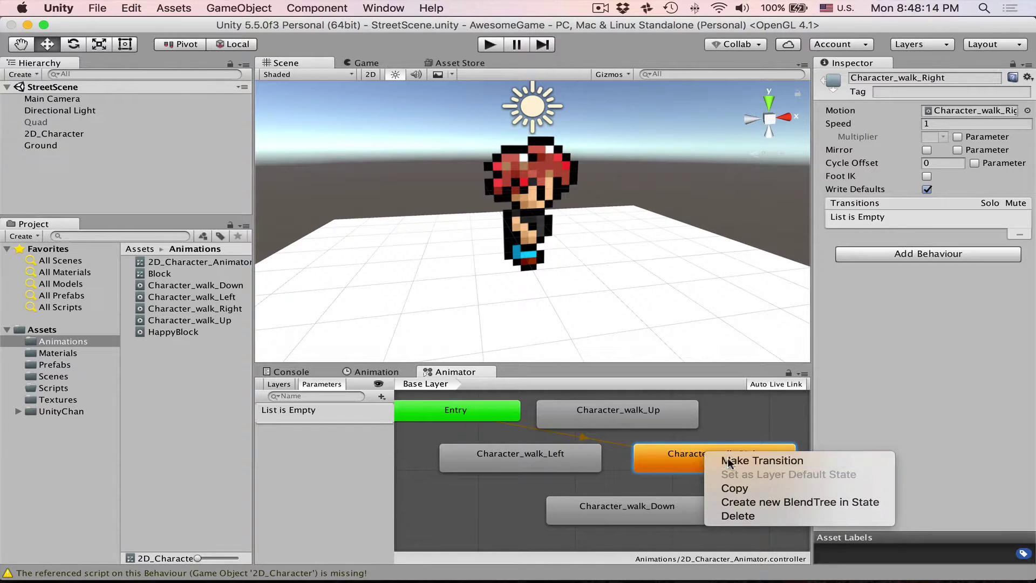
{"action": "left_click", "coordinate": [728, 461]}
{"action": "left_click", "coordinate": [644, 507]}
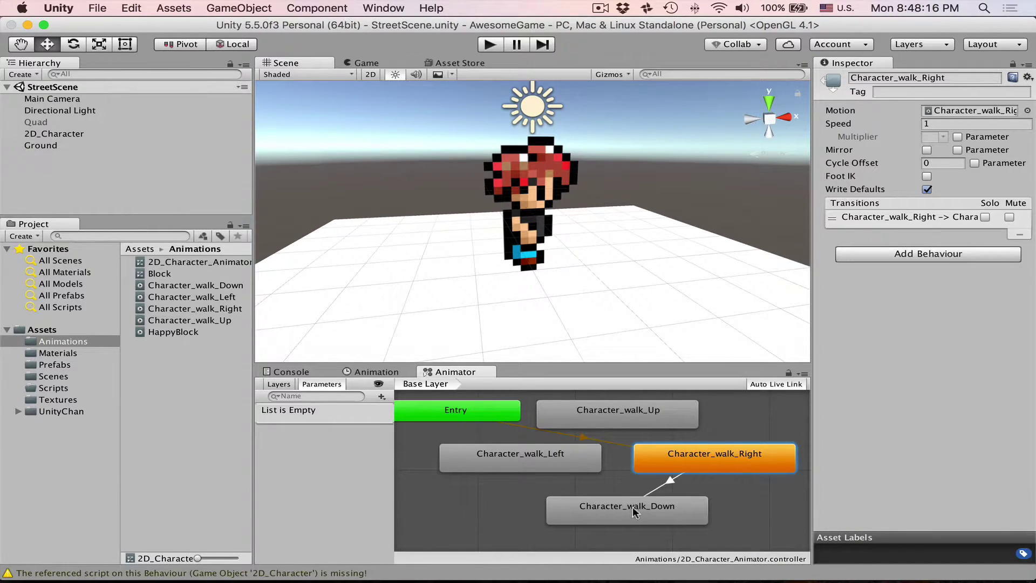
{"action": "right_click", "coordinate": [636, 510]}
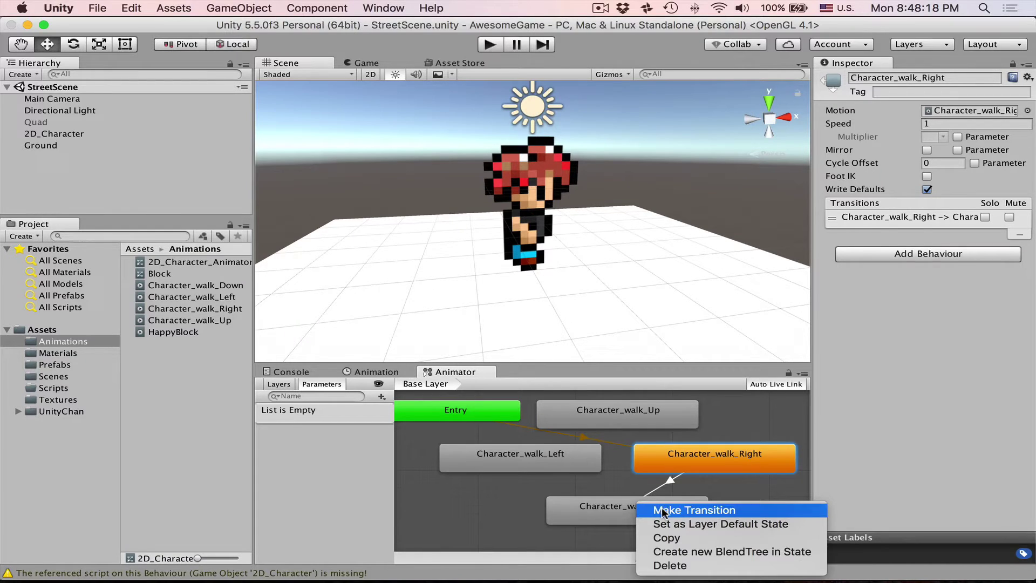
{"action": "left_click", "coordinate": [695, 510]}
{"action": "left_click", "coordinate": [561, 470]}
Add transitions Left → Up and Up → Right, then run Play mode to test the loop.
{"action": "right_click", "coordinate": [497, 465]}
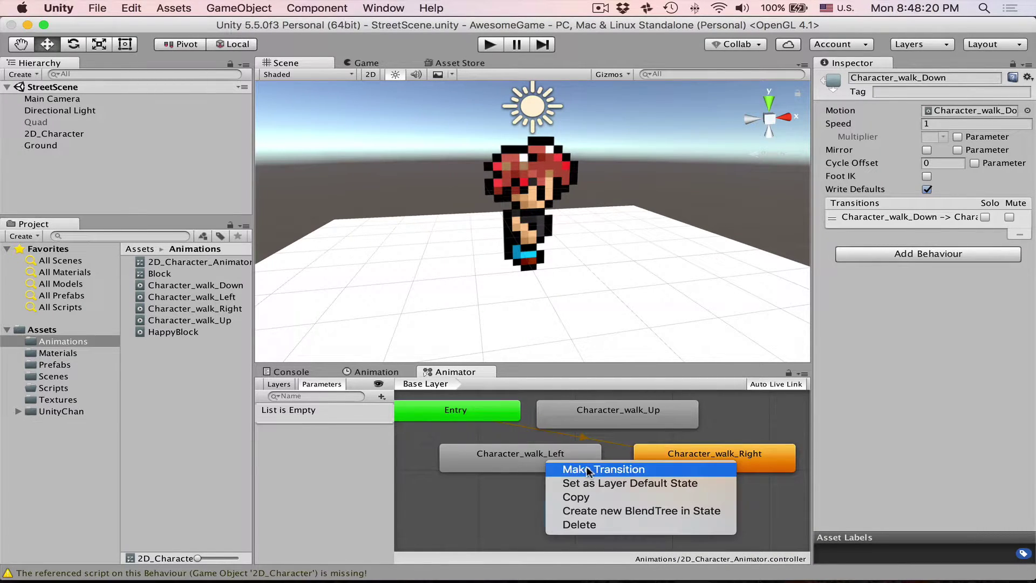
{"action": "left_click", "coordinate": [529, 473]}
{"action": "left_click", "coordinate": [608, 420]}
{"action": "right_click", "coordinate": [608, 420]}
{"action": "left_click", "coordinate": [669, 421]}
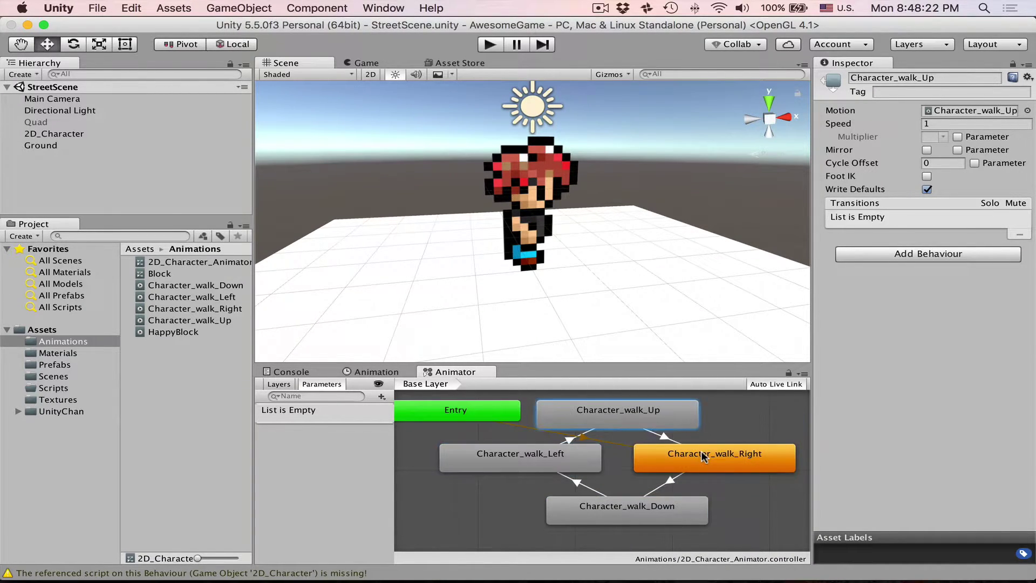
{"action": "left_click", "coordinate": [724, 453]}
{"action": "left_click", "coordinate": [491, 45]}
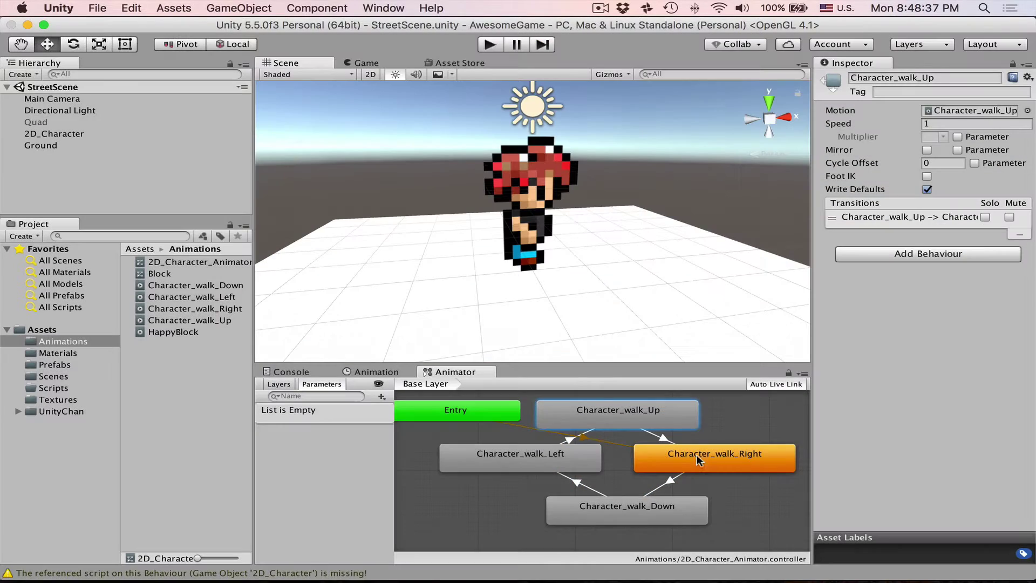
Spread Character_walk_Right, Down and Up outward into a diamond with an open centre.
{"action": "key", "text": "a"}
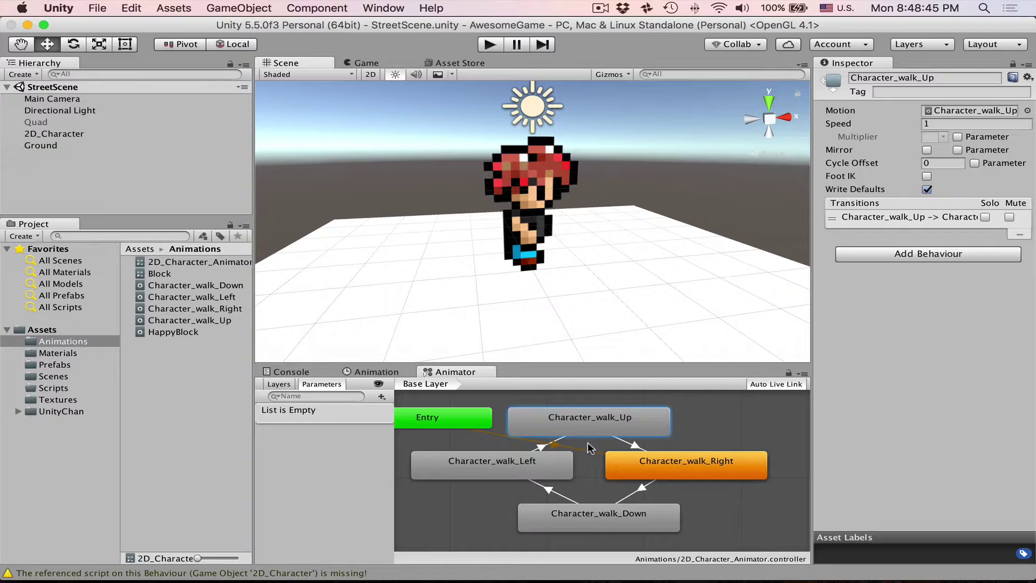
{"action": "mouse_move", "coordinate": [702, 453]}
{"action": "left_mouse_down"}
{"action": "mouse_move", "coordinate": [702, 471]}
{"action": "mouse_move", "coordinate": [716, 459]}
{"action": "left_mouse_up"}
{"action": "left_click_drag", "start_coordinate": [626, 517], "coordinate": [626, 526]}
{"action": "left_click_drag", "start_coordinate": [627, 428], "coordinate": [627, 411]}
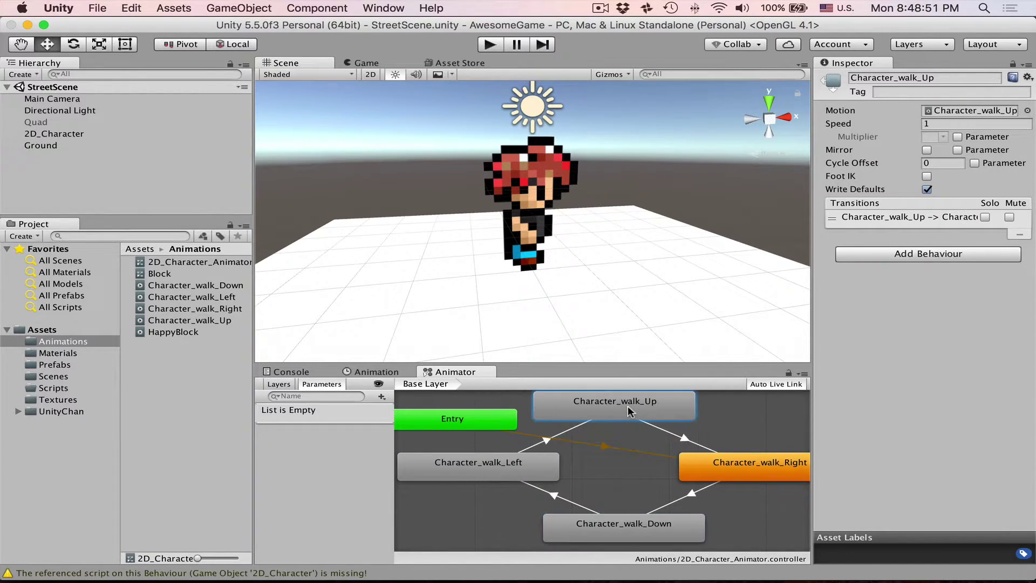
{"action": "left_click", "coordinate": [729, 425]}
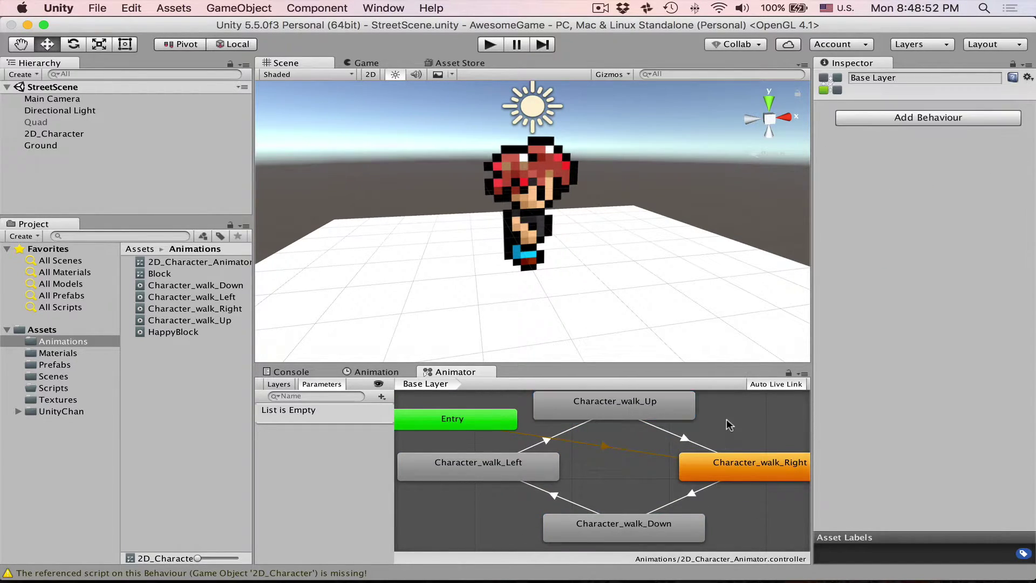
Create a new empty state in the graph centre and name it Empty.
{"action": "right_click", "coordinate": [615, 467]}
{"action": "mouse_move", "coordinate": [641, 473]}
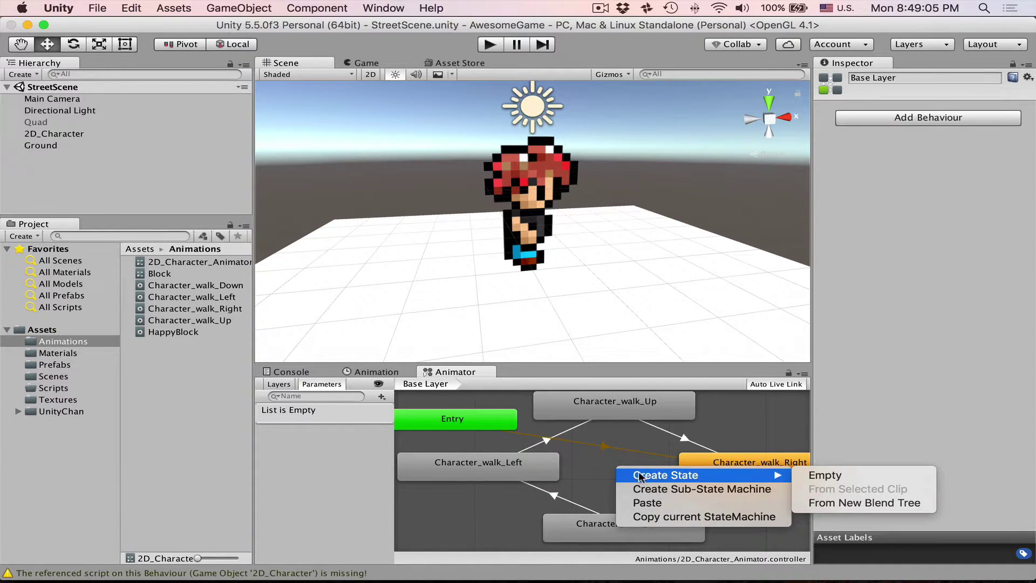
{"action": "left_click", "coordinate": [610, 463]}
{"action": "right_click", "coordinate": [617, 467]}
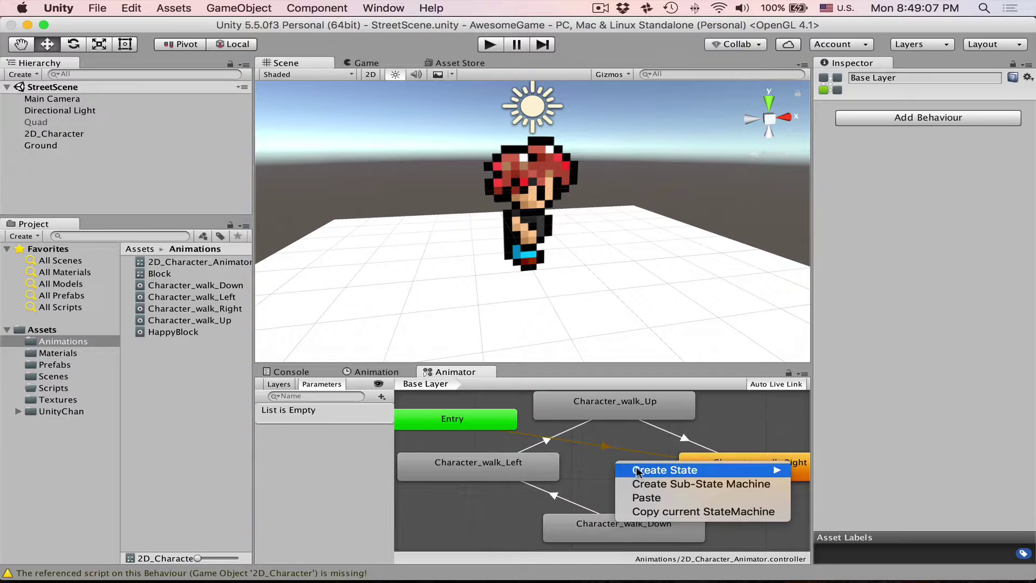
{"action": "mouse_move", "coordinate": [641, 470]}
{"action": "left_click", "coordinate": [817, 470]}
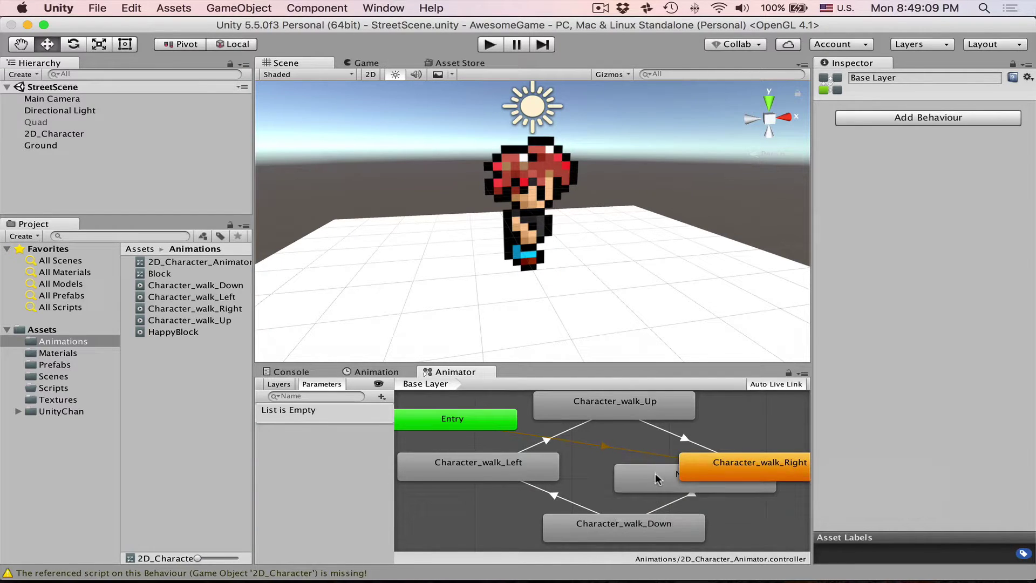
{"action": "left_click", "coordinate": [900, 78]}
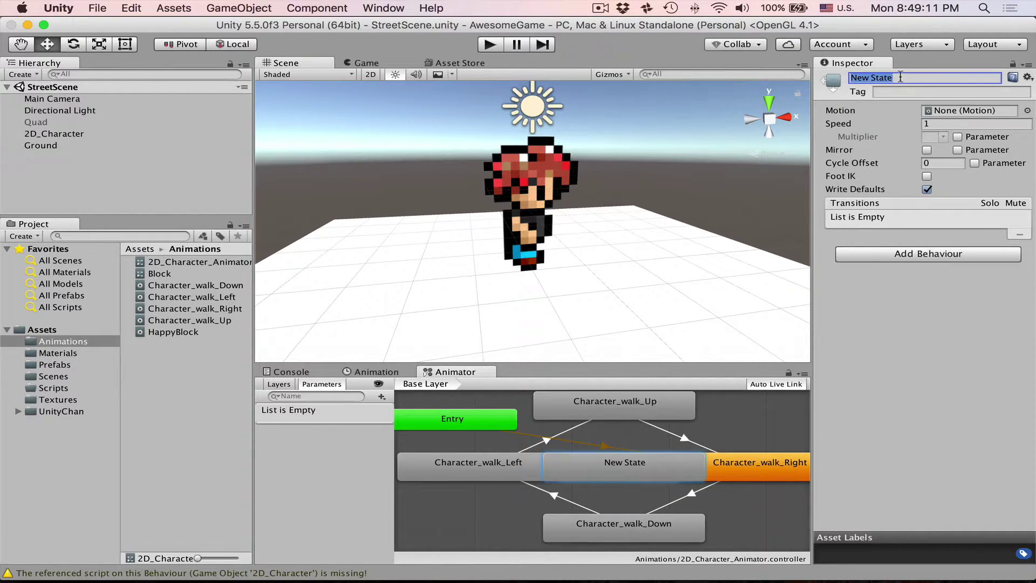
{"action": "type", "text": "Empty"}
{"action": "key", "text": "Return"}
Select the four loop transitions between the walk states and delete them.
{"action": "left_click", "coordinate": [728, 463]}
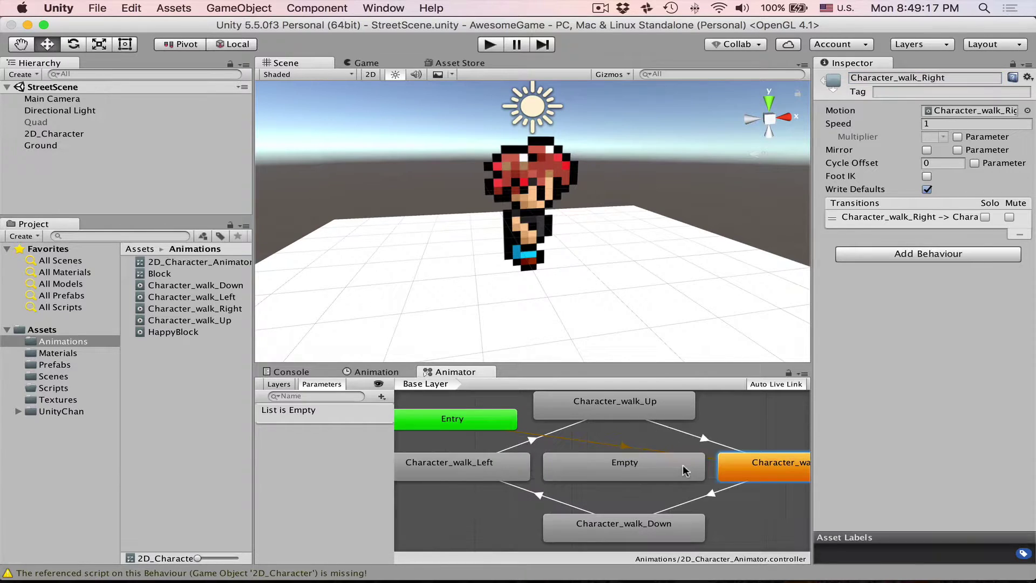
{"action": "left_click", "coordinate": [718, 442]}
{"action": "left_click", "coordinate": [712, 494], "text": "shift"}
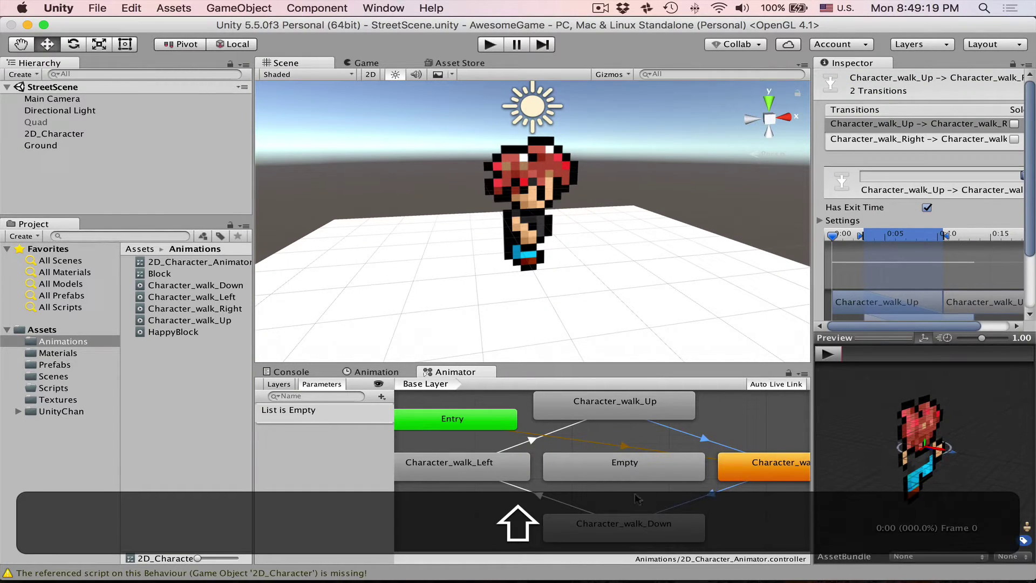
{"action": "left_click", "coordinate": [540, 495], "text": "shift"}
{"action": "left_click", "coordinate": [534, 440], "text": "shift"}
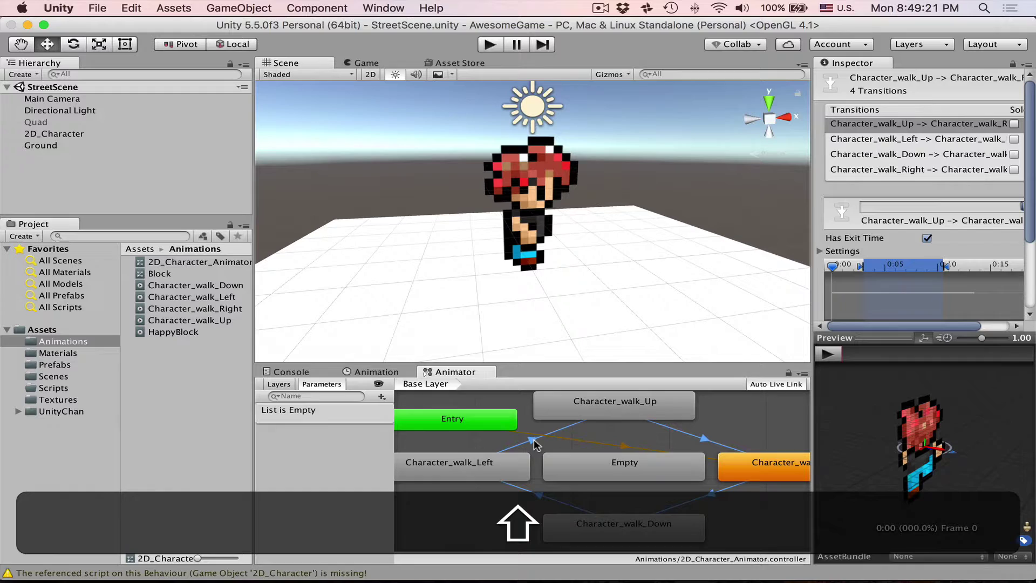
{"action": "key", "text": "super"}
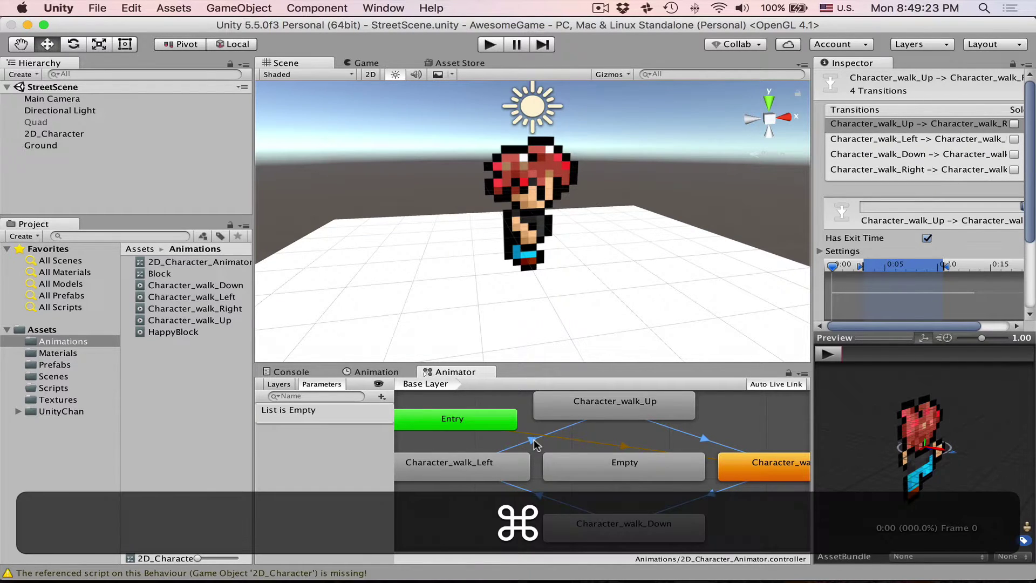
{"action": "key", "text": "super+BackSpace"}
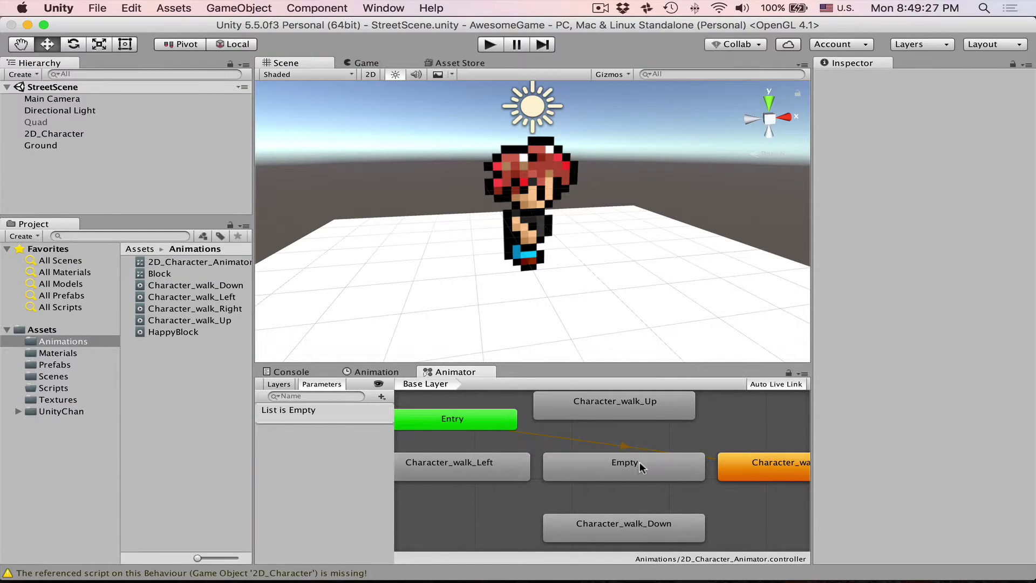
Set the Empty state as the layer's default state.
{"action": "left_click", "coordinate": [622, 462]}
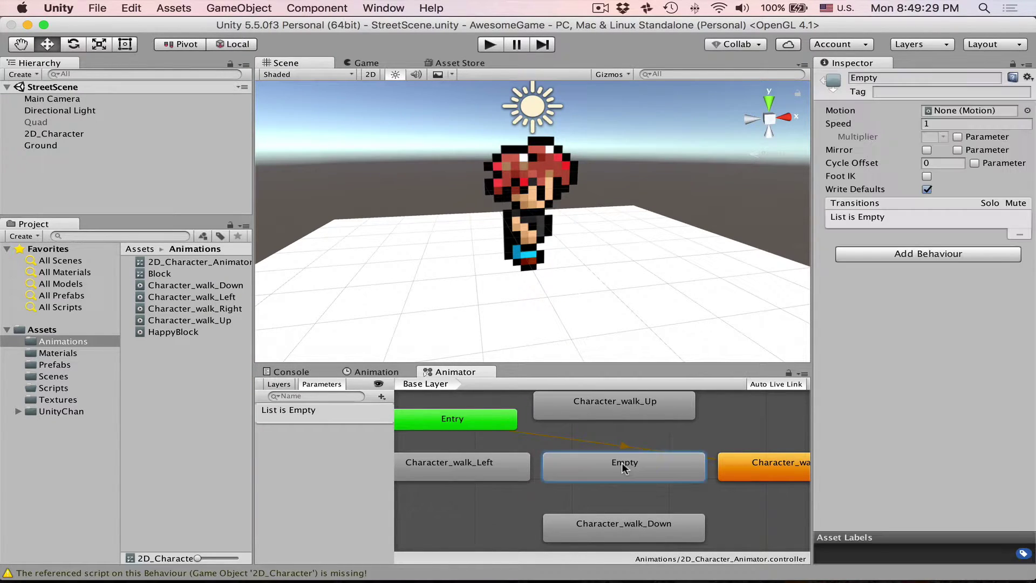
{"action": "right_click", "coordinate": [622, 463]}
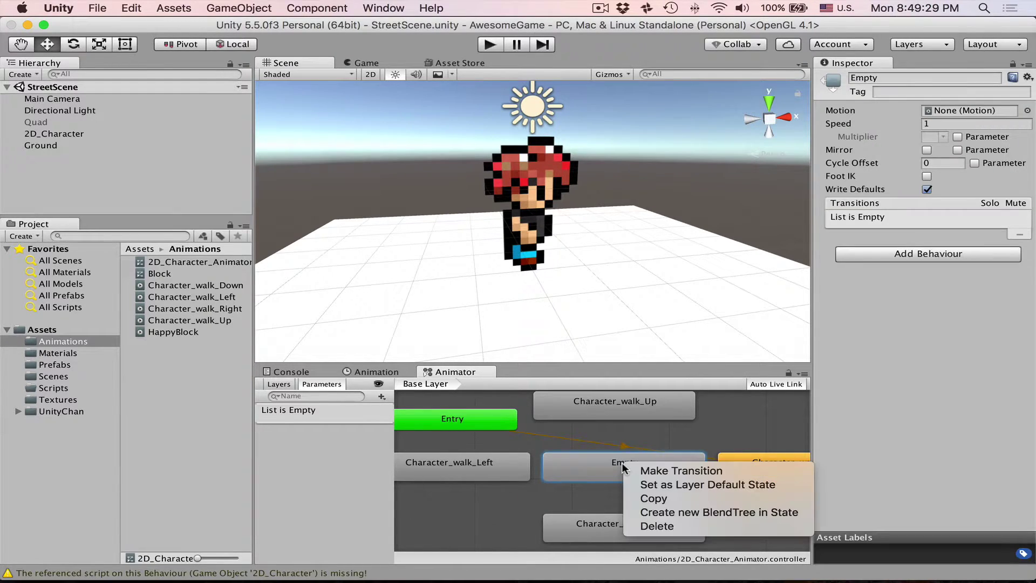
{"action": "left_click", "coordinate": [649, 484]}
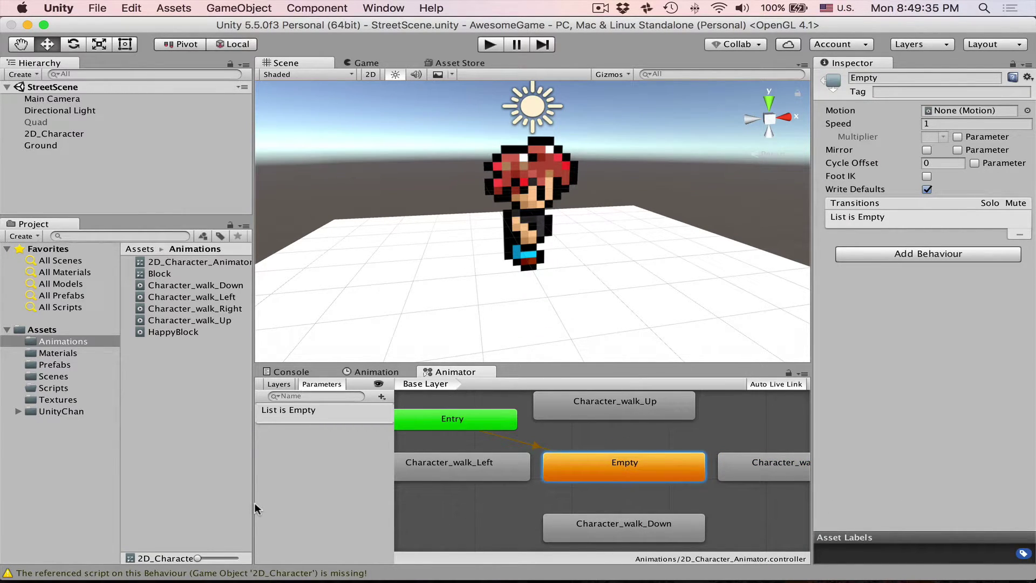
Widen the Scene and Animator panels, then run and stop Play mode to test.
{"action": "left_click_drag", "start_coordinate": [253, 503], "coordinate": [188, 502]}
{"action": "left_click", "coordinate": [493, 44]}
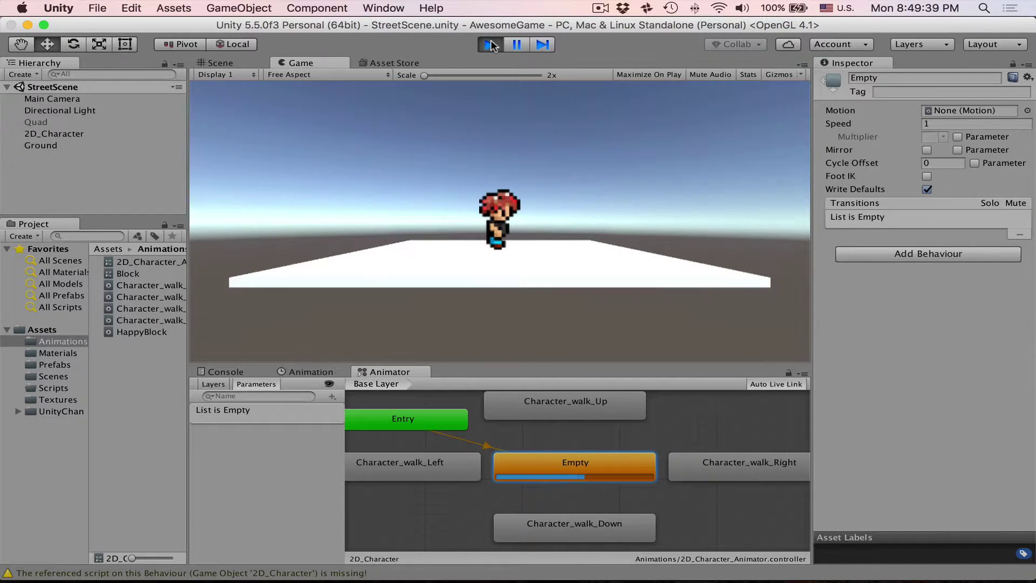
{"action": "left_click", "coordinate": [490, 45]}
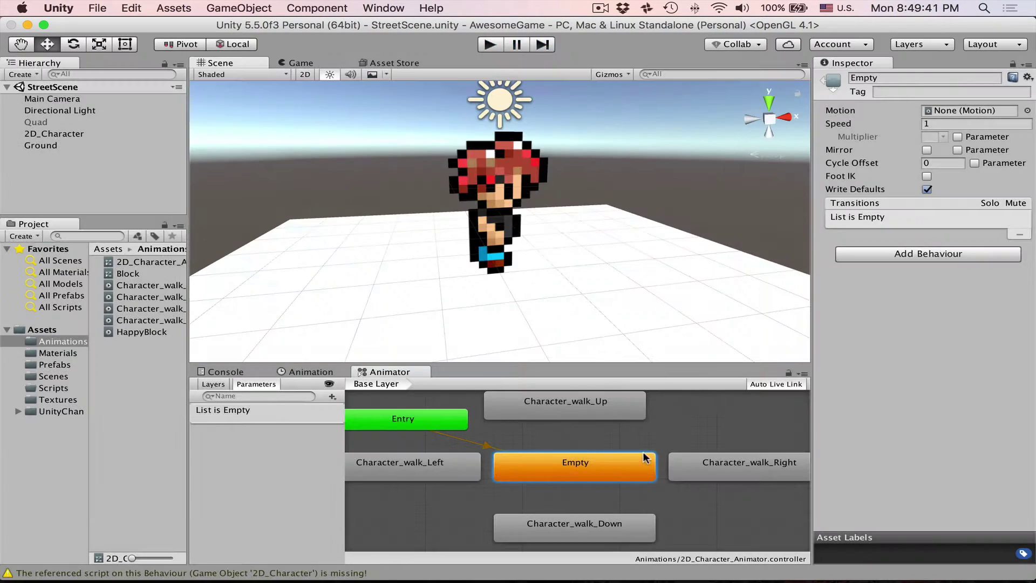
Connect Empty and Character_walk_Right with transitions in both directions.
{"action": "left_click_drag", "start_coordinate": [679, 464], "coordinate": [707, 466]}
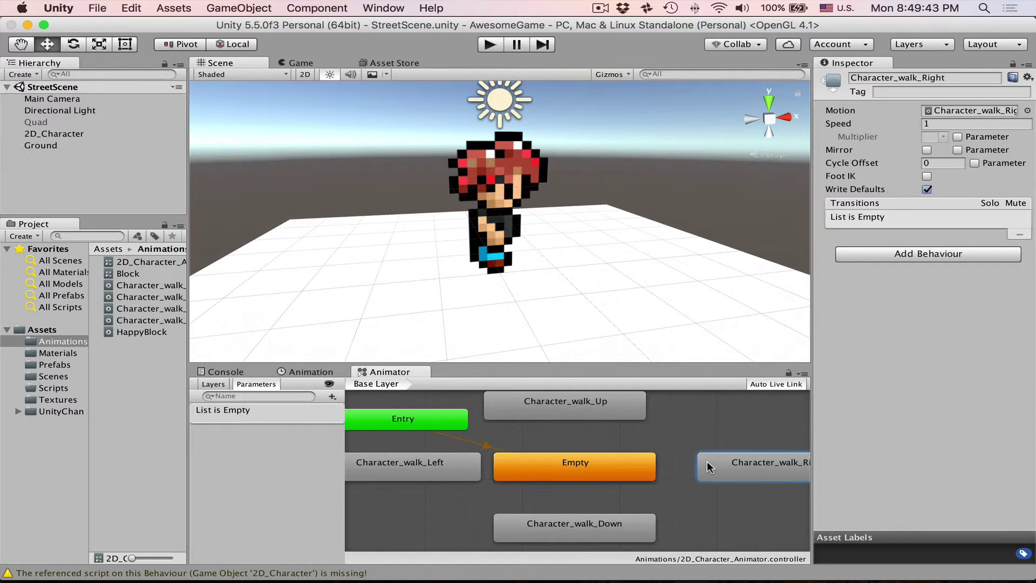
{"action": "right_click", "coordinate": [617, 465]}
{"action": "left_click", "coordinate": [653, 468]}
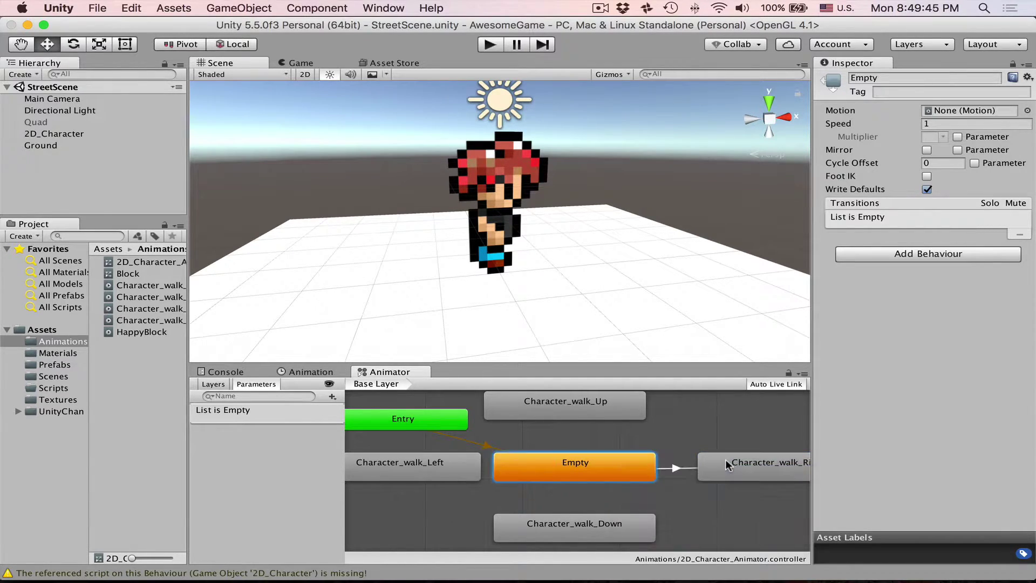
{"action": "left_click", "coordinate": [727, 466]}
{"action": "right_click", "coordinate": [727, 466]}
{"action": "left_click", "coordinate": [755, 472]}
{"action": "left_click", "coordinate": [615, 461]}
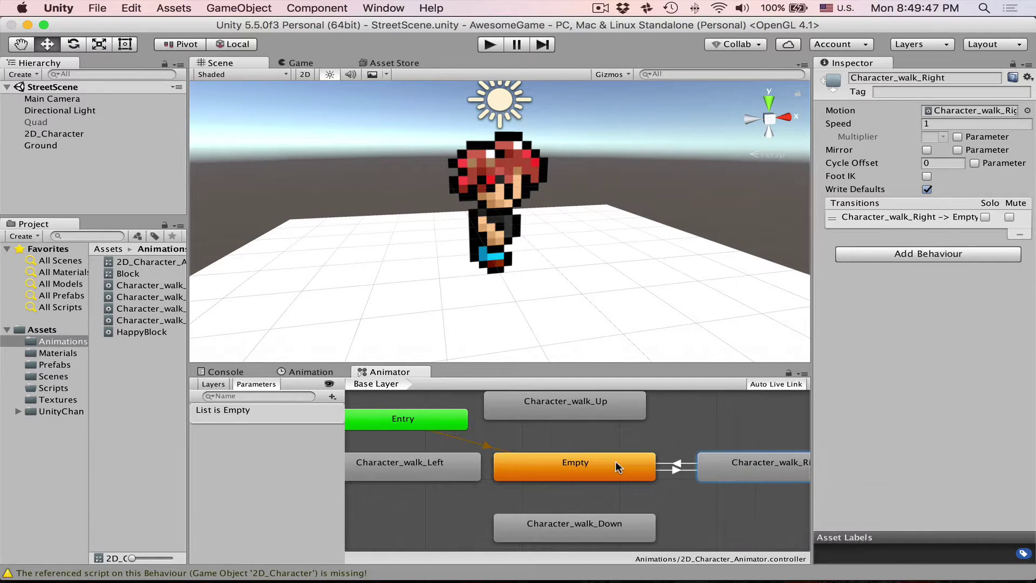
Connect Empty and Character_walk_Left with transitions in both directions.
{"action": "right_click", "coordinate": [507, 467]}
{"action": "left_click", "coordinate": [521, 471]}
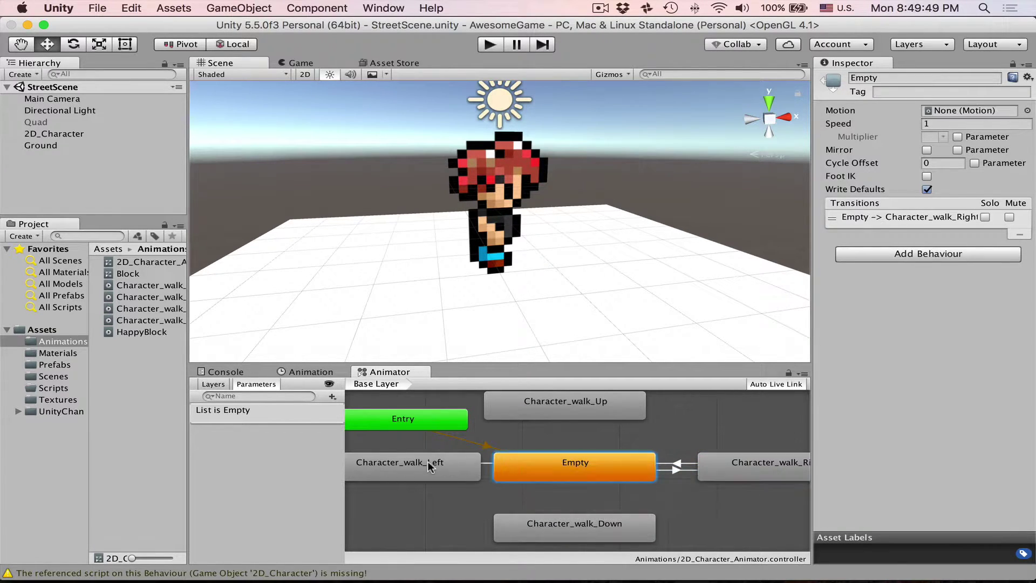
{"action": "left_click", "coordinate": [421, 467]}
{"action": "right_click", "coordinate": [421, 468]}
{"action": "left_click", "coordinate": [439, 470]}
{"action": "left_click", "coordinate": [557, 464]}
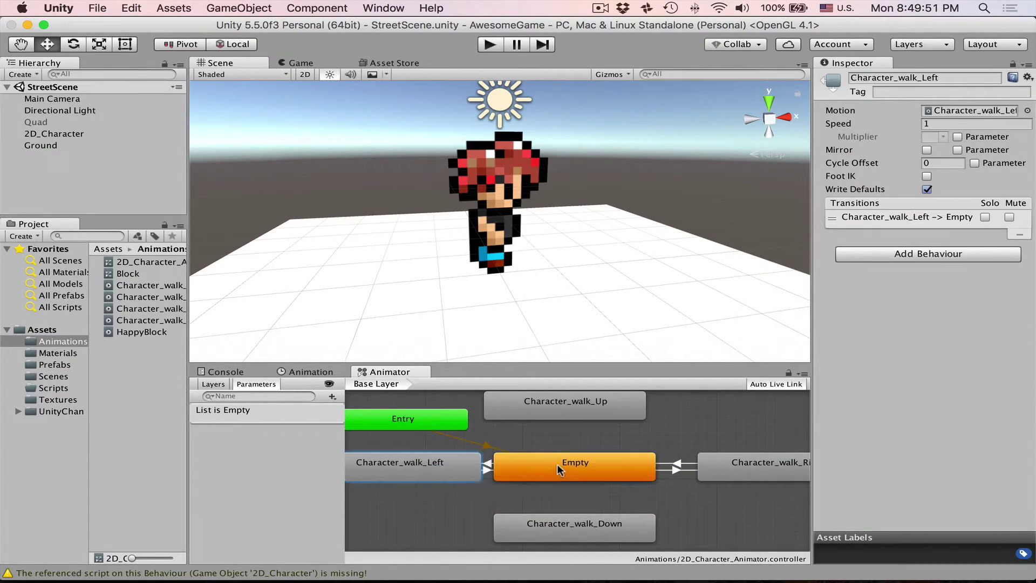
Connect Empty and Character_walk_Up with transitions in both directions.
{"action": "right_click", "coordinate": [558, 465]}
{"action": "left_click", "coordinate": [581, 406]}
{"action": "right_click", "coordinate": [590, 405]}
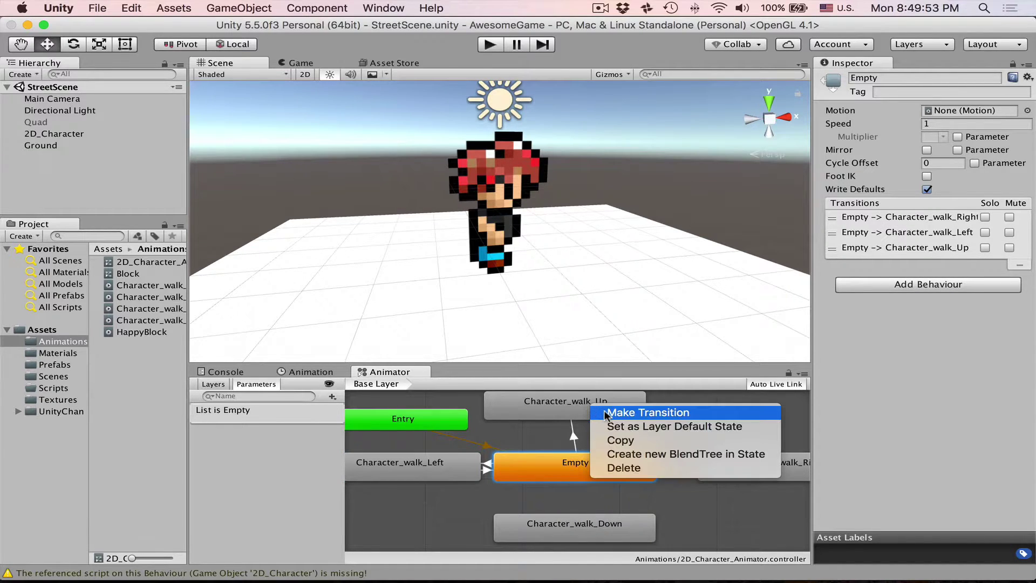
{"action": "left_click", "coordinate": [609, 417]}
{"action": "left_click", "coordinate": [569, 463]}
Connect Empty and Character_walk_Down with transitions in both directions.
{"action": "right_click", "coordinate": [573, 463]}
{"action": "left_click", "coordinate": [591, 474]}
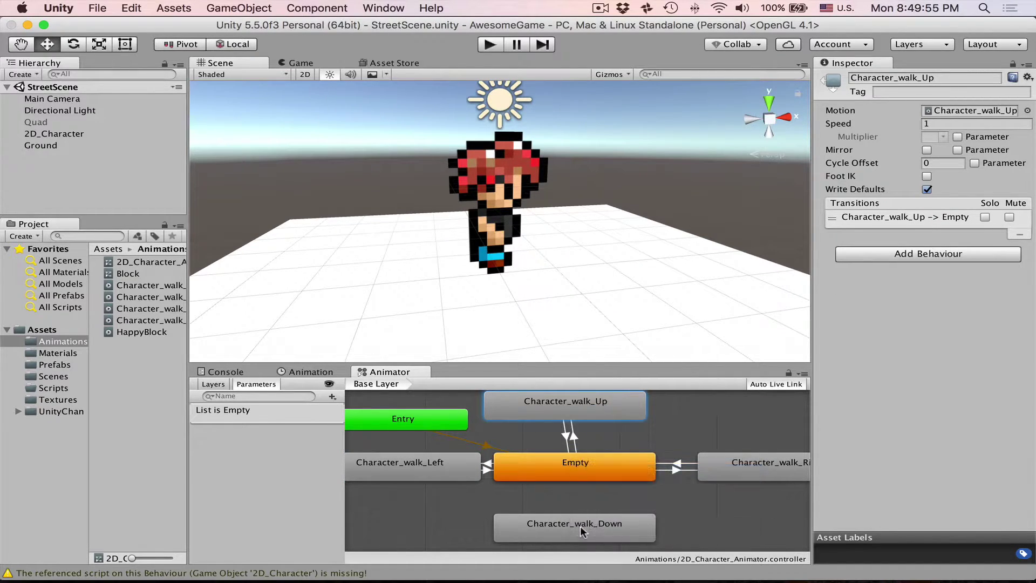
{"action": "left_click", "coordinate": [580, 526]}
{"action": "right_click", "coordinate": [585, 527]}
{"action": "left_click", "coordinate": [611, 510]}
{"action": "left_click", "coordinate": [595, 474]}
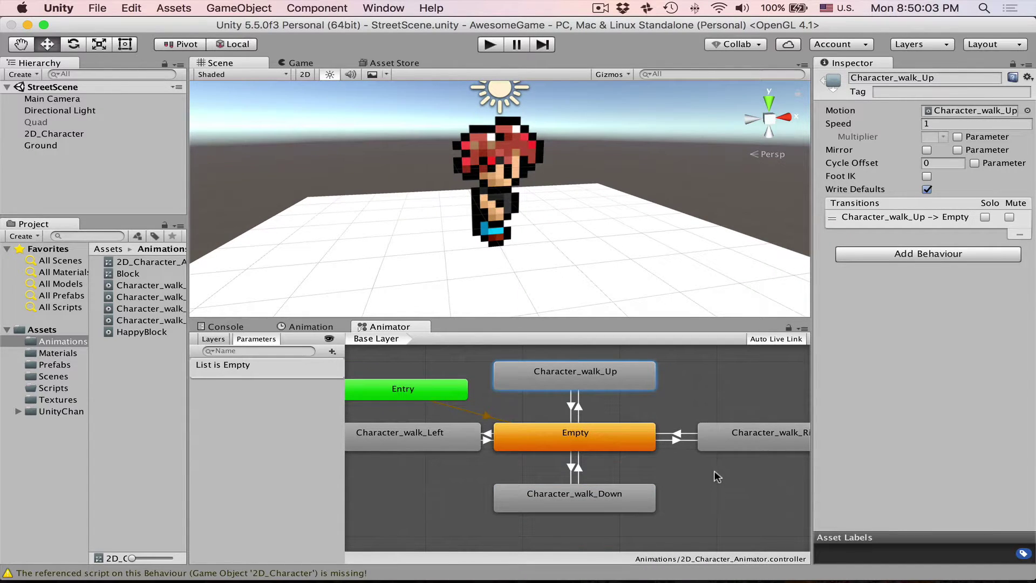
Add a float parameter named HorizontalSpeed in the Parameters list.
{"action": "middle_click_drag", "start_coordinate": [716, 476], "coordinate": [698, 487]}
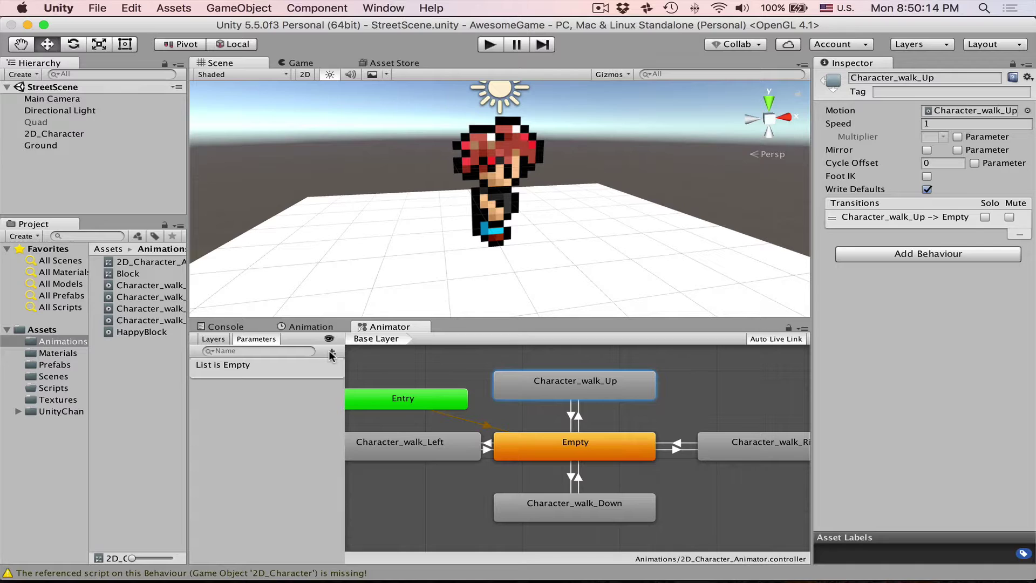
{"action": "left_click", "coordinate": [213, 339]}
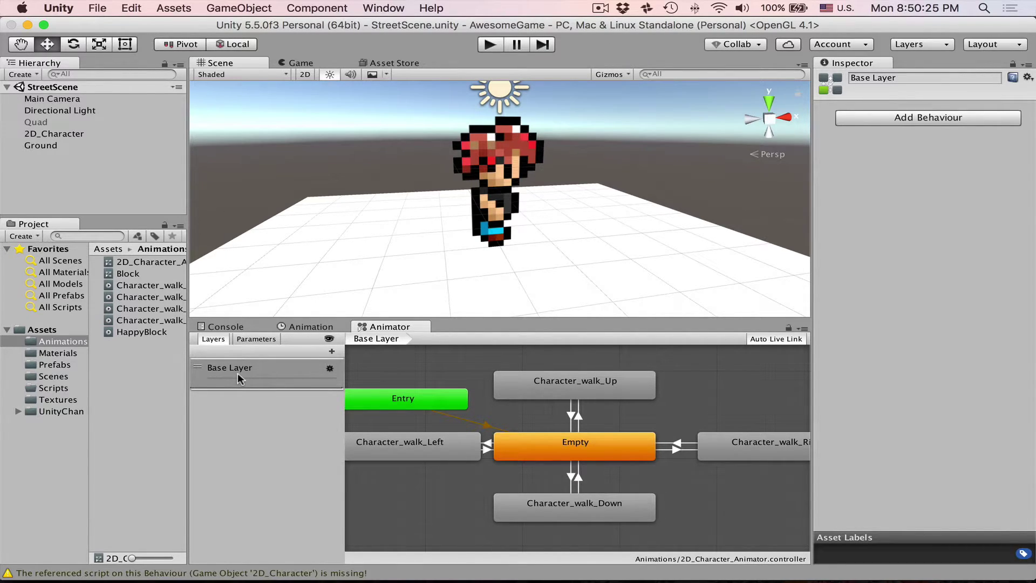
{"action": "left_click", "coordinate": [253, 340]}
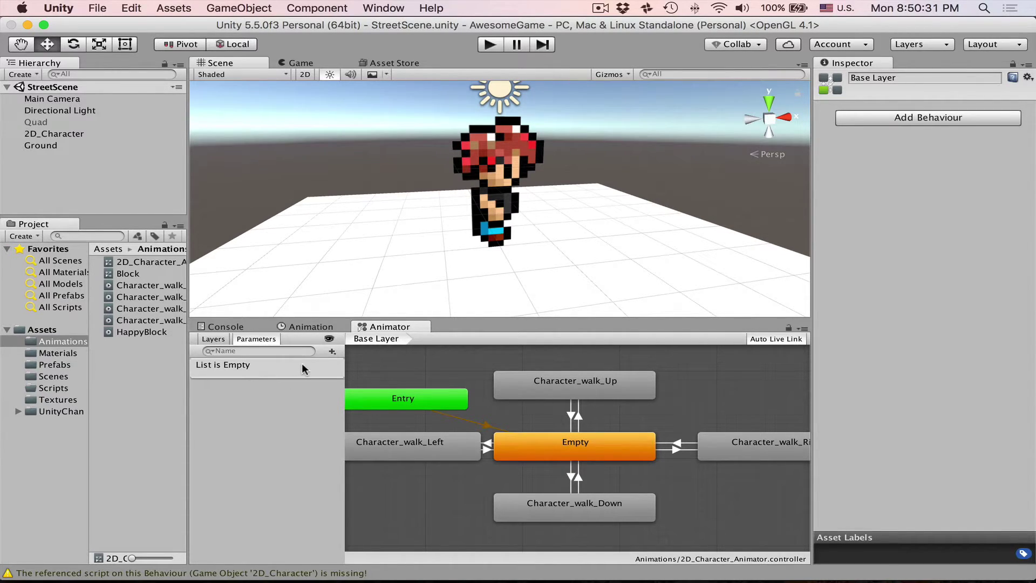
{"action": "left_click", "coordinate": [332, 352]}
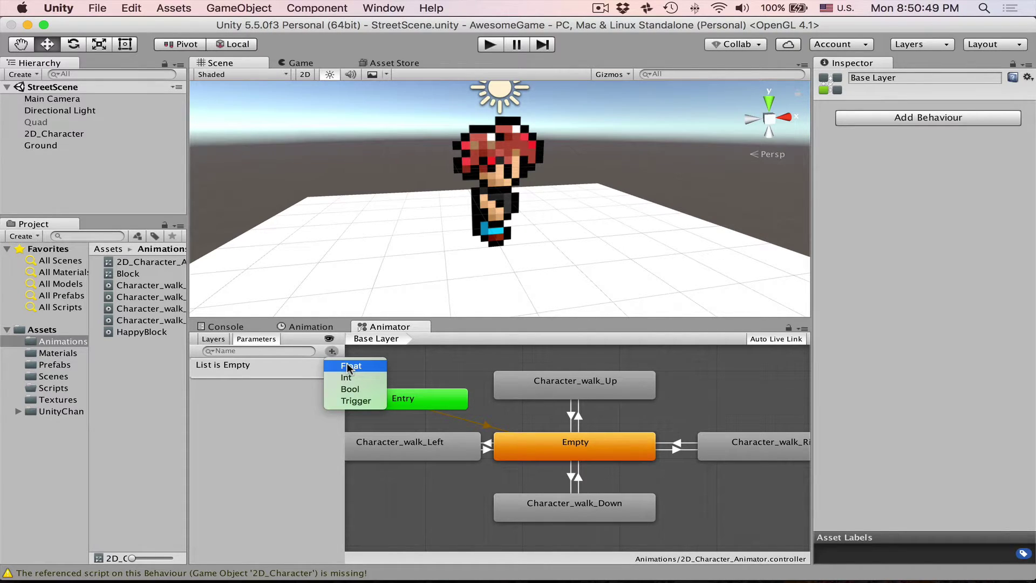
{"action": "left_click", "coordinate": [348, 367]}
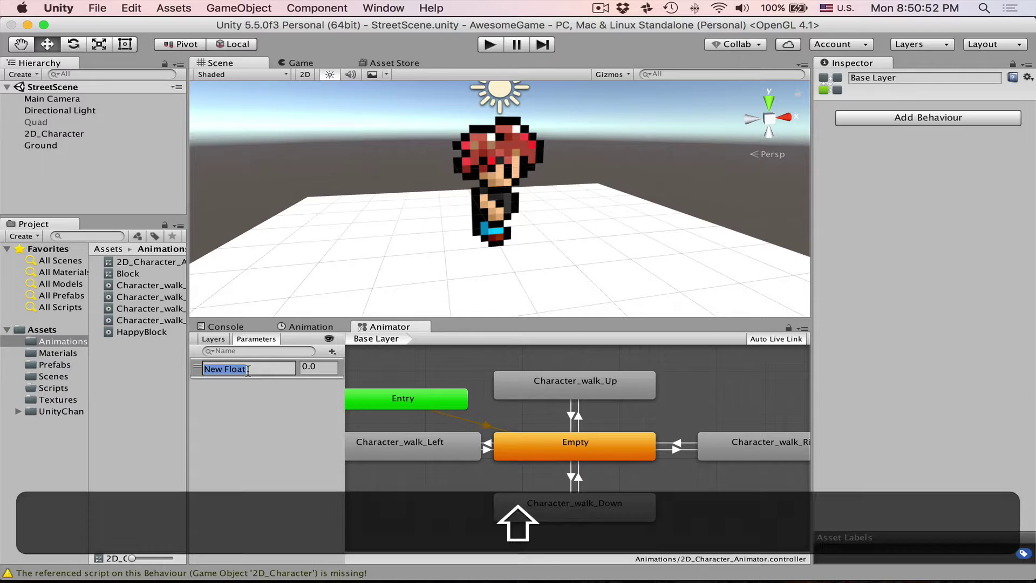
{"action": "type", "text": "Horix"}
{"action": "key", "text": "BackSpace"}
{"action": "type", "text": "z"}
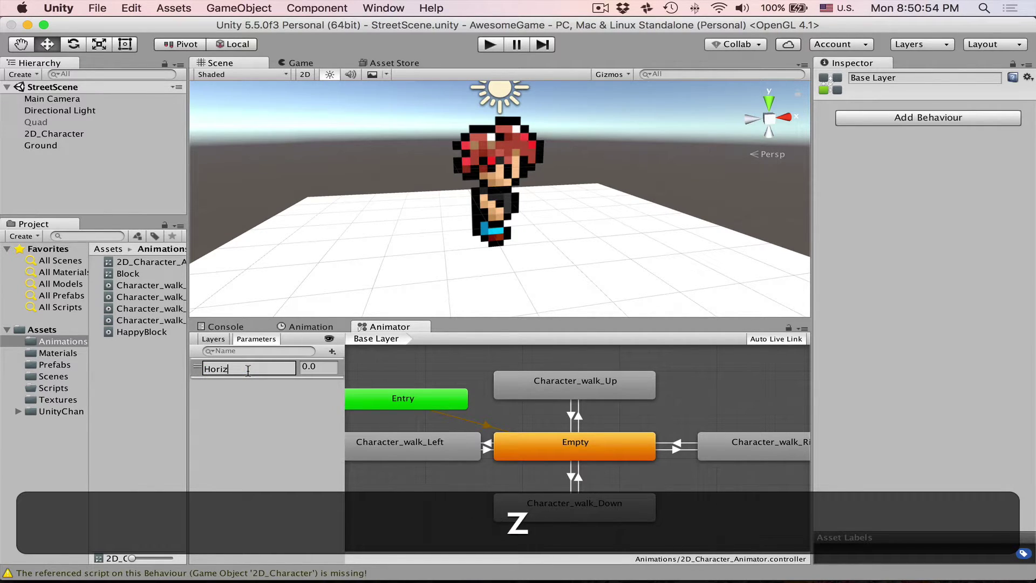
{"action": "type", "text": "ontalSpeed"}
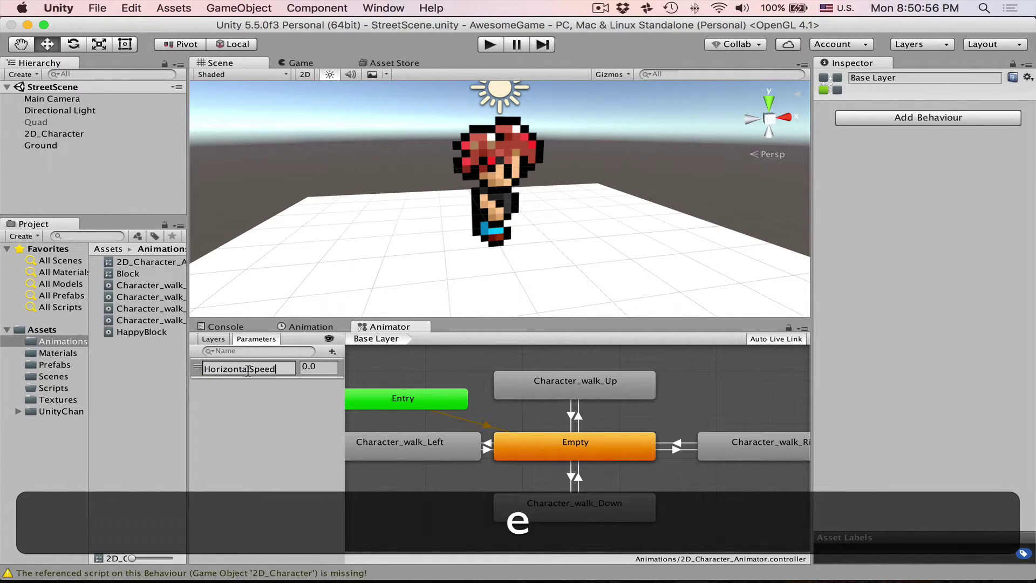
{"action": "key", "text": "Return"}
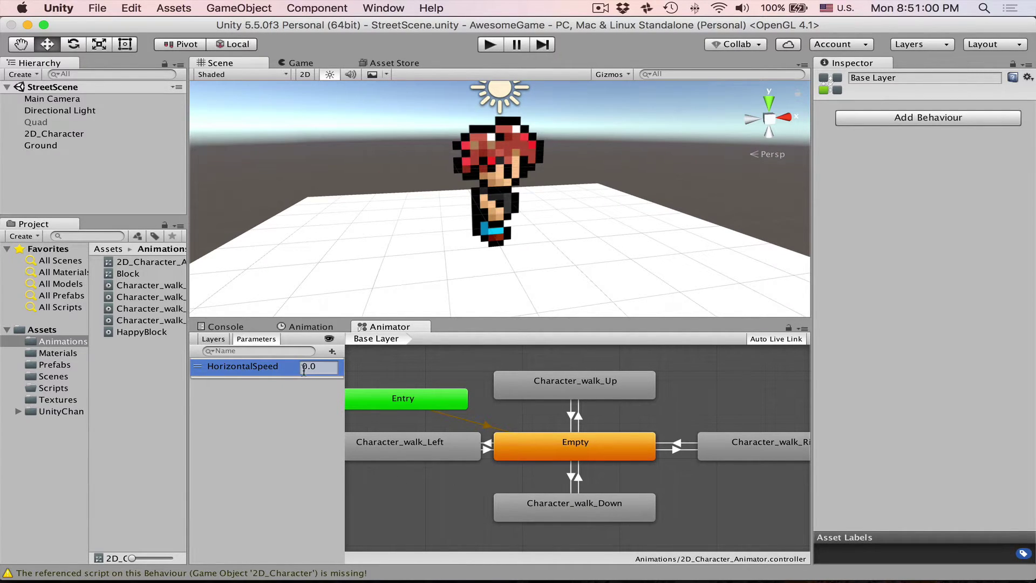
Add a second float parameter named VerticalSpeed.
{"action": "left_click", "coordinate": [332, 354]}
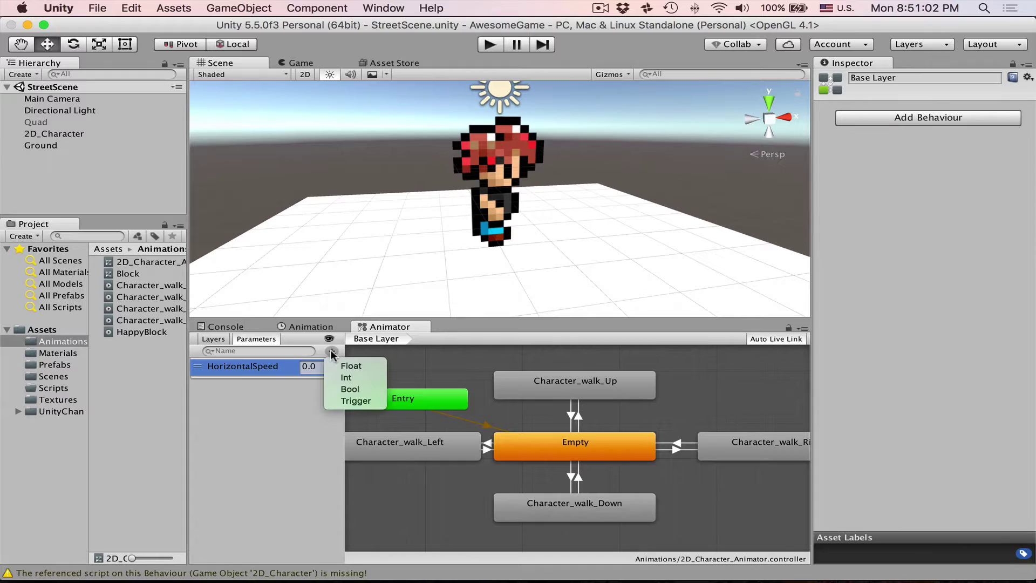
{"action": "left_click", "coordinate": [349, 363]}
{"action": "type", "text": "V"}
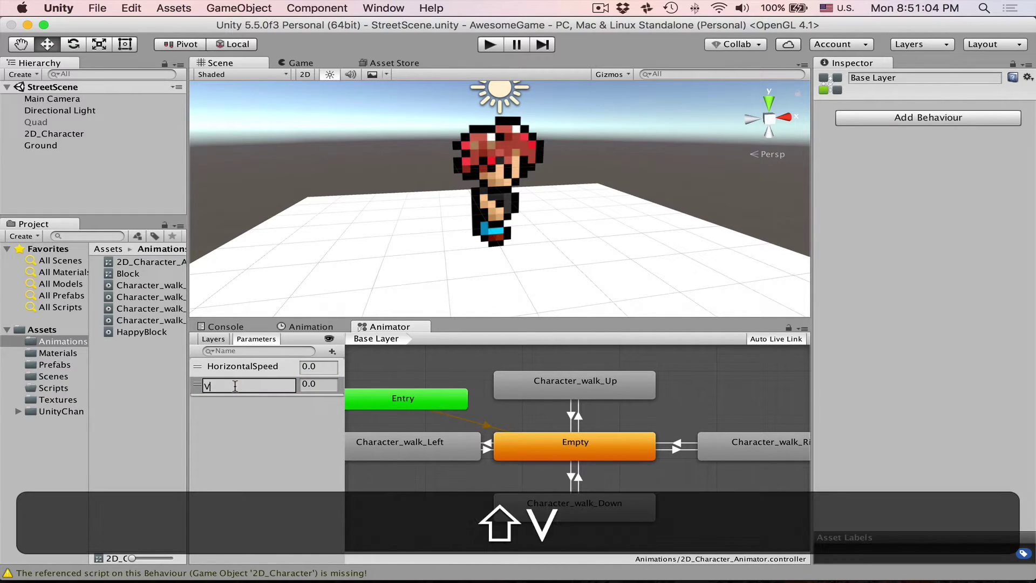
{"action": "type", "text": "erticalSpeed"}
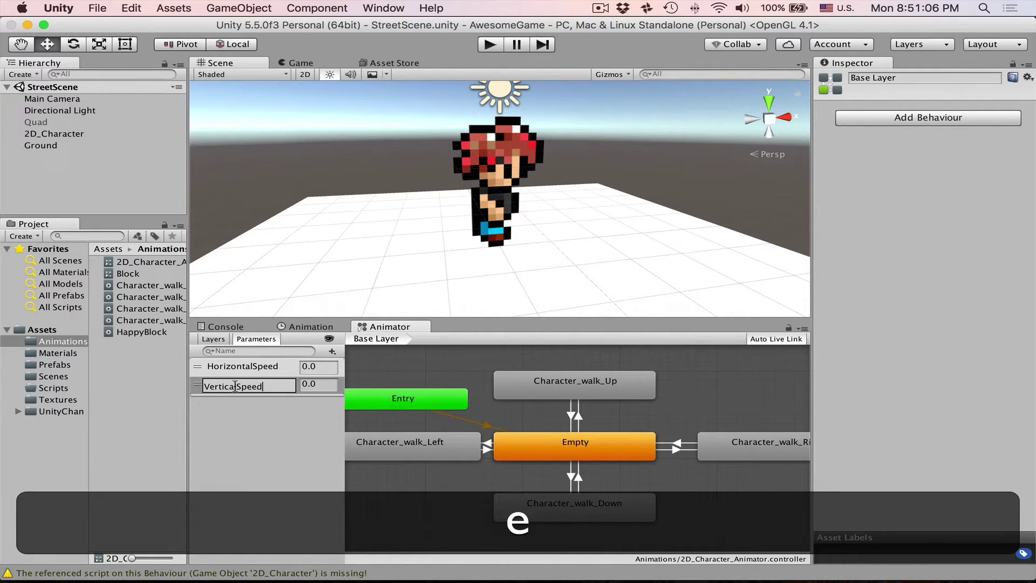
{"action": "key", "text": "Return"}
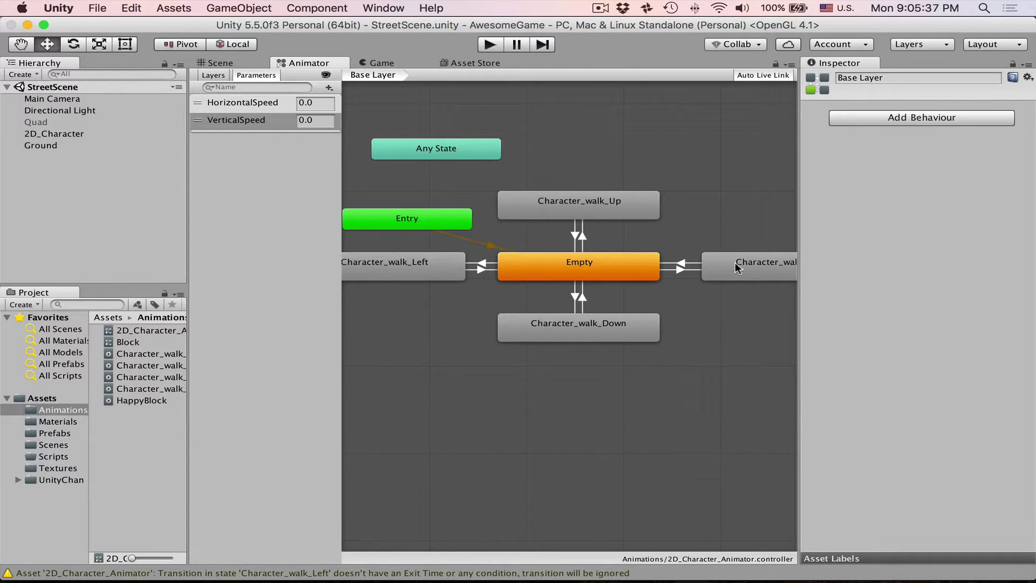
Select the Character_walk_Up → Empty transition and scrub its Inspector preview forward.
{"action": "left_click", "coordinate": [583, 238]}
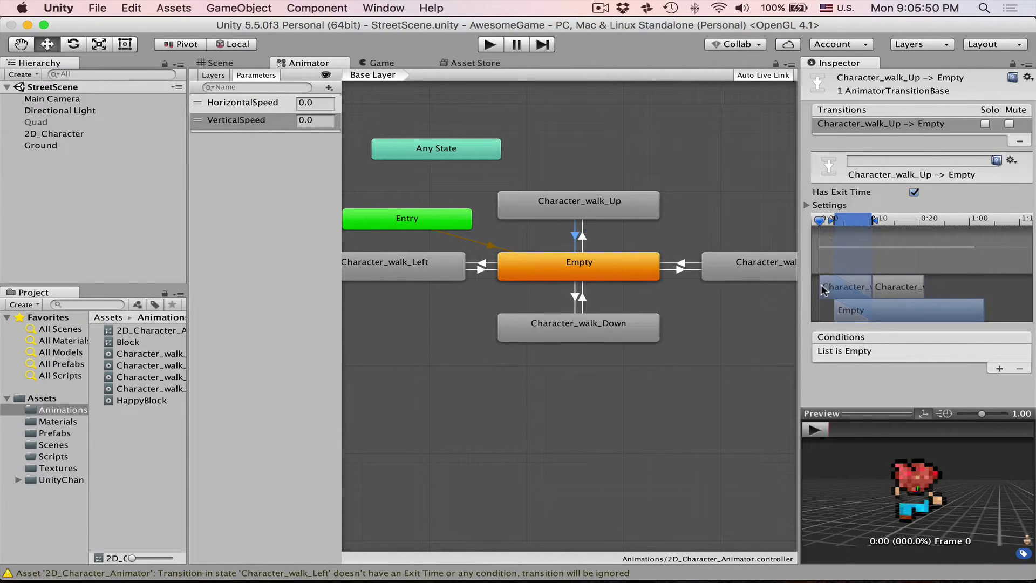
{"action": "left_click_drag", "start_coordinate": [836, 431], "coordinate": [880, 430]}
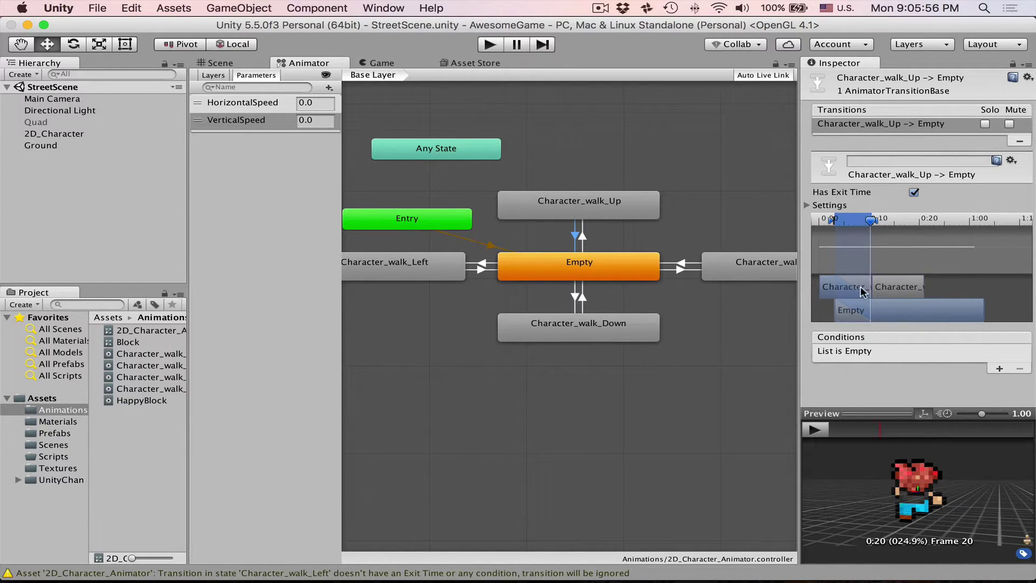
{"action": "left_click_drag", "start_coordinate": [866, 430], "coordinate": [907, 436]}
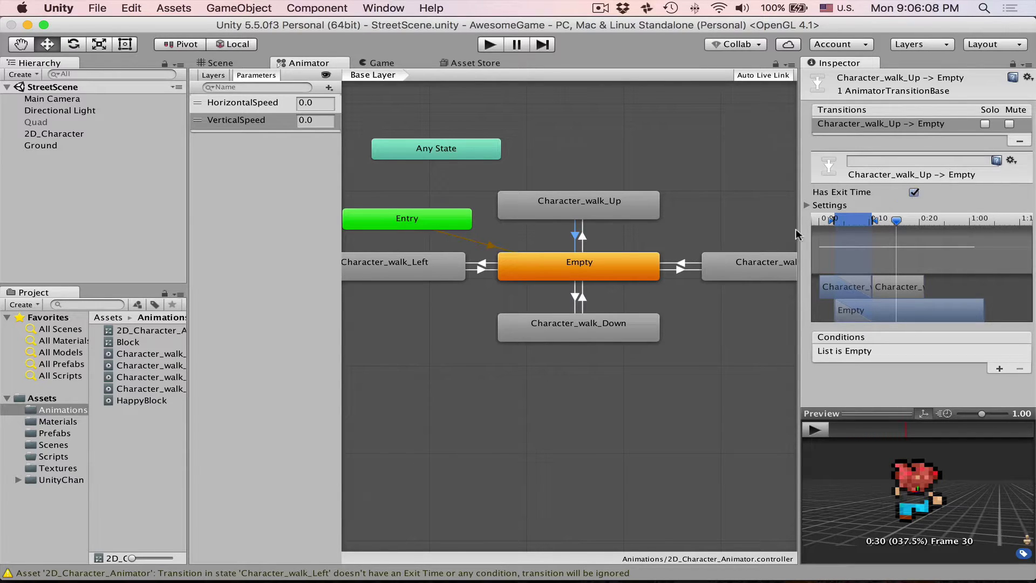
Turn off Has Exit Time on both Right and both Down transitions.
{"action": "left_click", "coordinate": [690, 265]}
{"action": "left_click", "coordinate": [913, 193]}
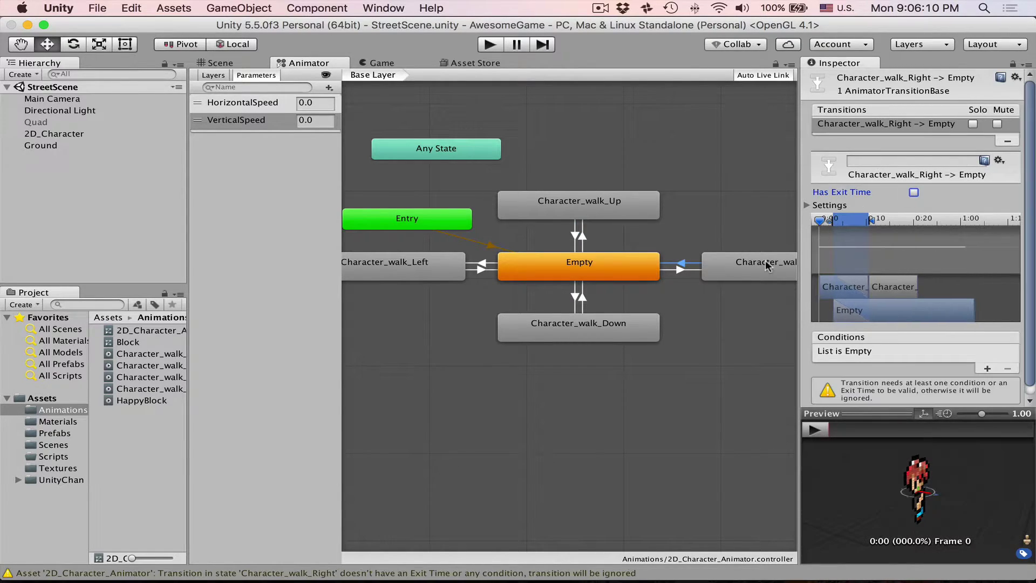
{"action": "left_click", "coordinate": [688, 270]}
{"action": "left_click", "coordinate": [914, 193]}
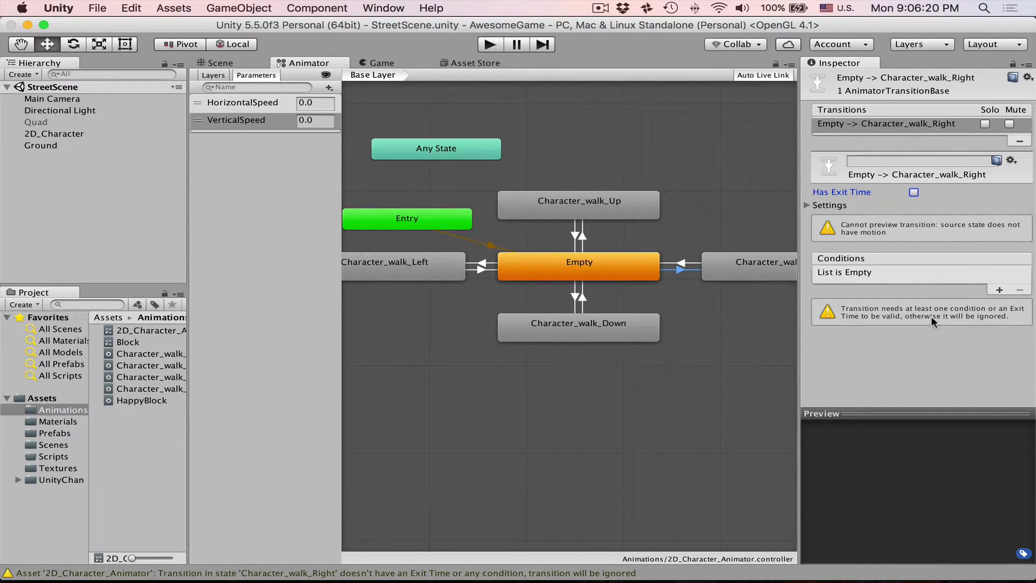
{"action": "left_click", "coordinate": [583, 296]}
{"action": "left_click", "coordinate": [913, 193]}
{"action": "left_click", "coordinate": [574, 298]}
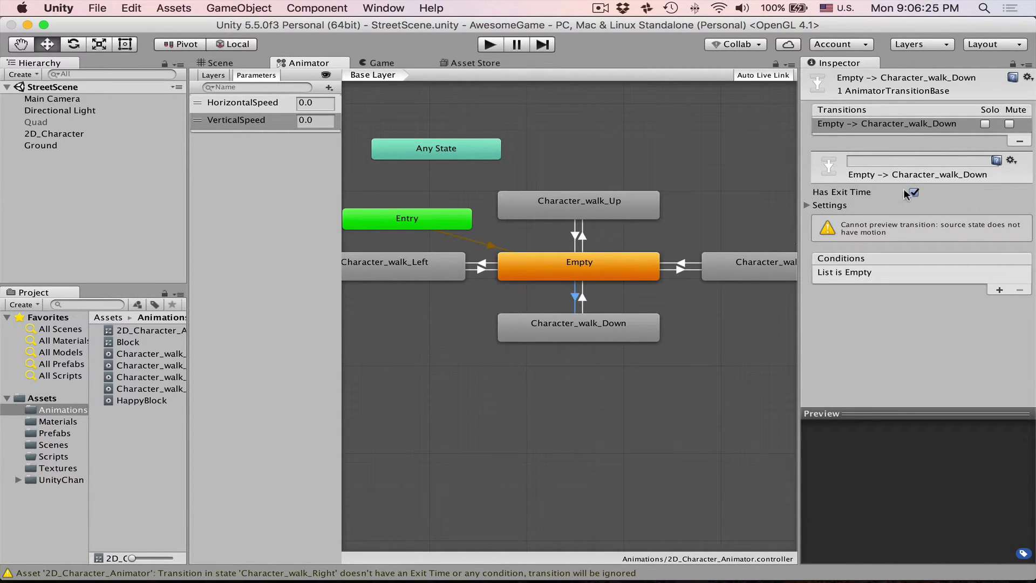
{"action": "left_click", "coordinate": [913, 193]}
Turn off Has Exit Time on both Left and both Up transitions, then reselect Empty → Character_walk_Right.
{"action": "left_click", "coordinate": [494, 269]}
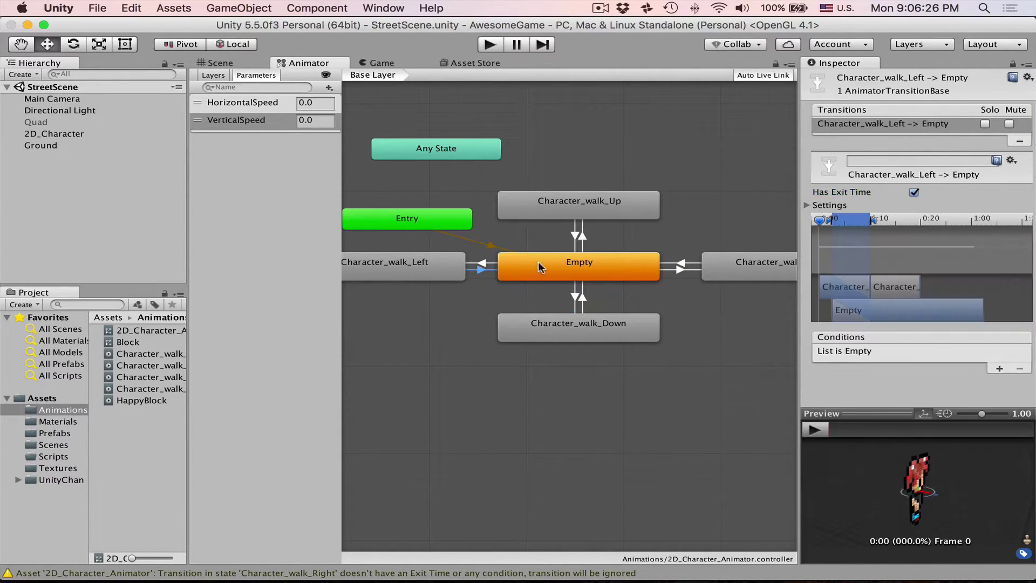
{"action": "left_click", "coordinate": [914, 193]}
{"action": "left_click", "coordinate": [485, 264]}
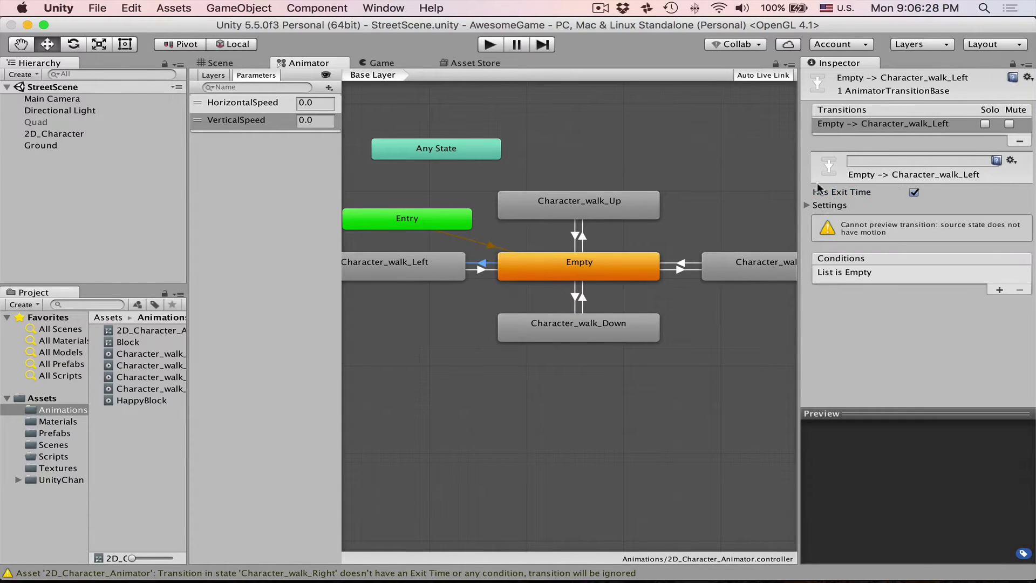
{"action": "left_click", "coordinate": [914, 194]}
{"action": "left_click", "coordinate": [576, 235]}
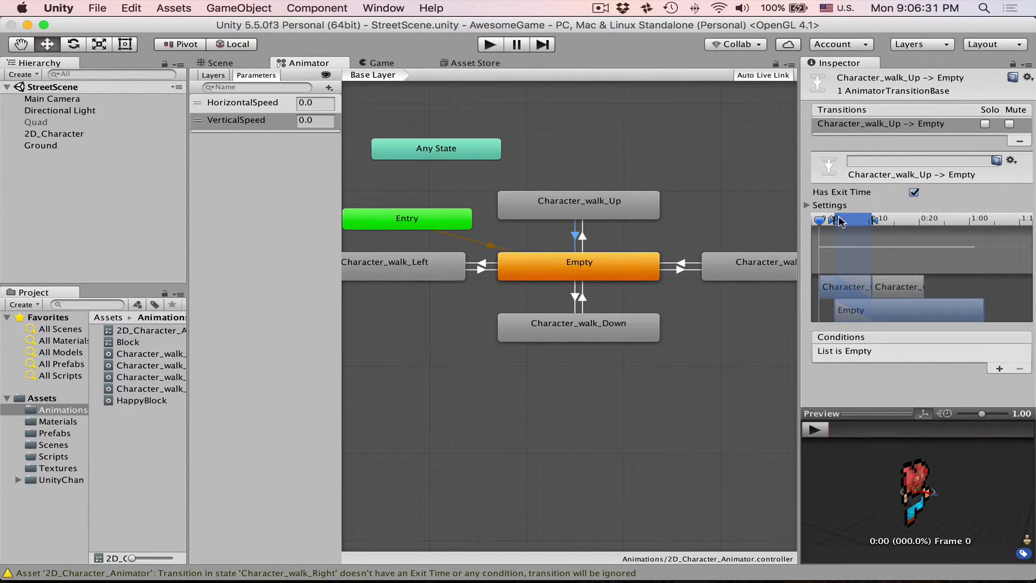
{"action": "left_click", "coordinate": [914, 194]}
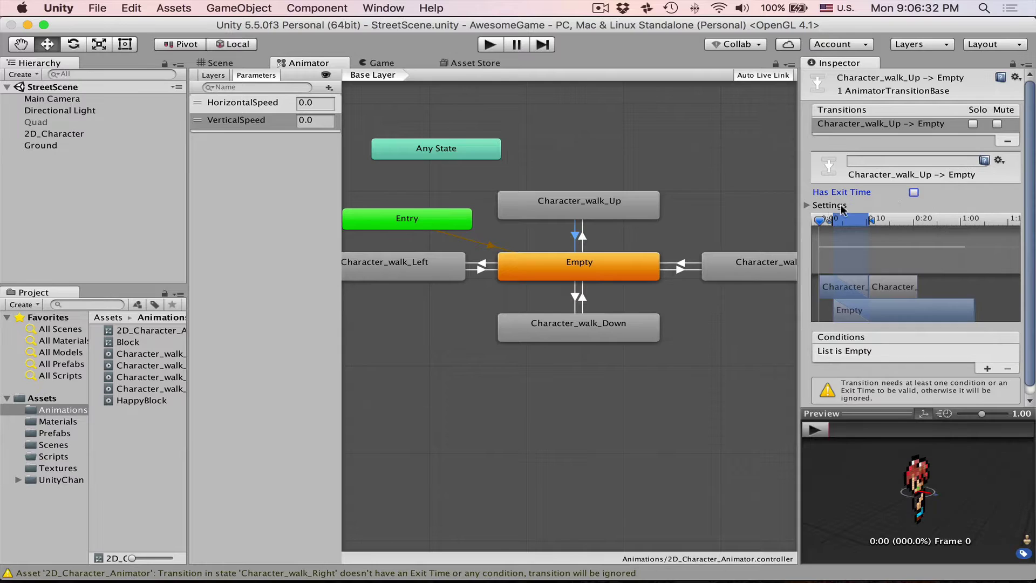
{"action": "left_click", "coordinate": [583, 236]}
{"action": "left_click", "coordinate": [914, 193]}
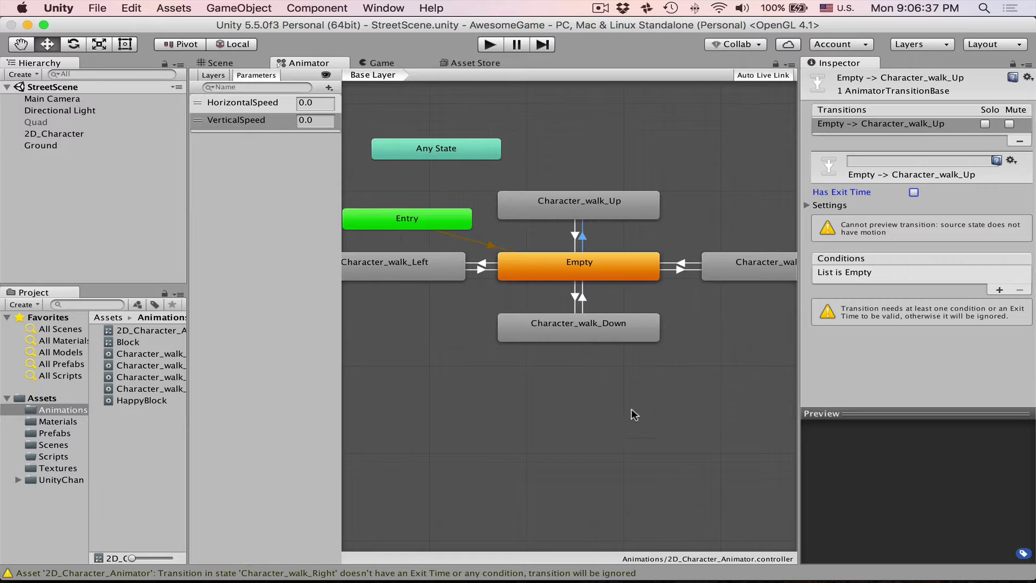
{"action": "left_click", "coordinate": [659, 398]}
{"action": "left_click", "coordinate": [679, 269]}
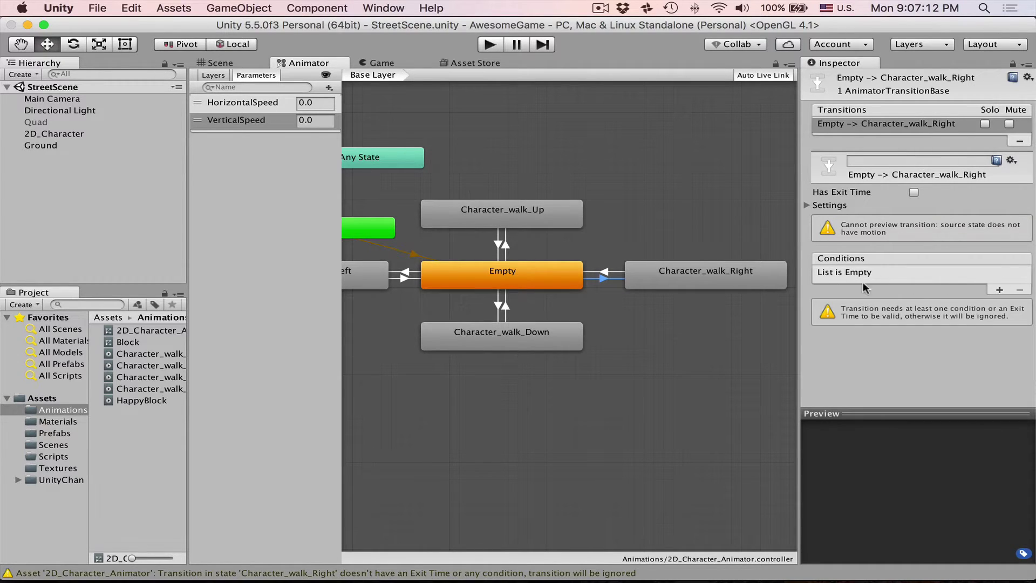
Add a HorizontalSpeed Greater 0 condition to the Empty → Character_walk_Right transition.
{"action": "left_click", "coordinate": [999, 291]}
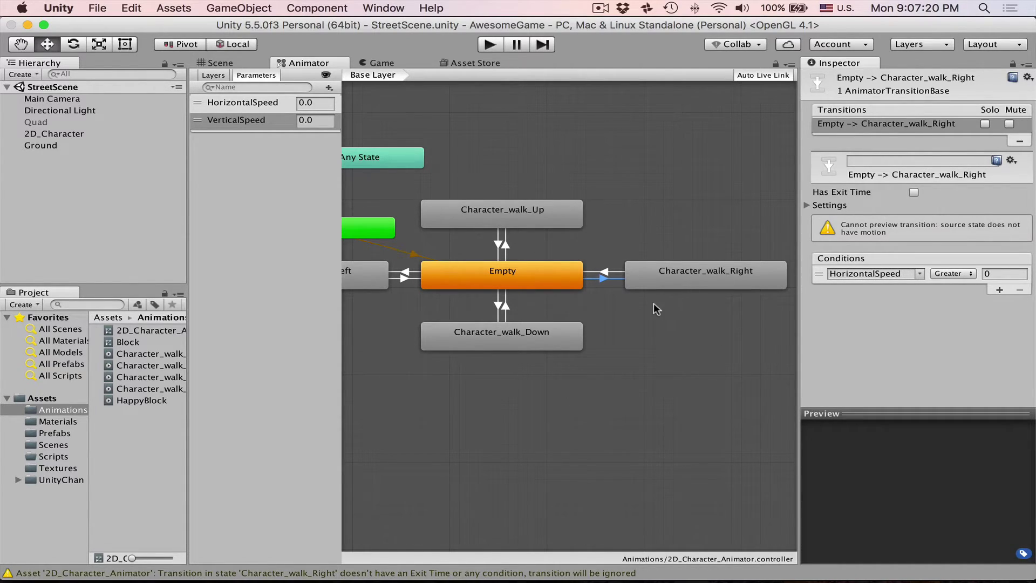
Frame the graph, enter Play mode, and dock the Animator below the Game view.
{"action": "key", "text": "a"}
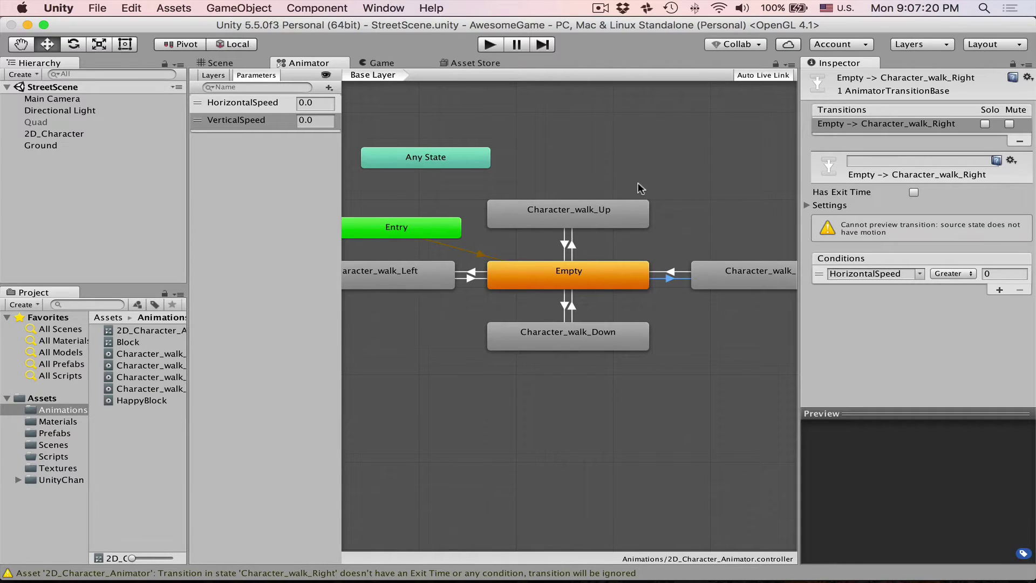
{"action": "left_click", "coordinate": [490, 47]}
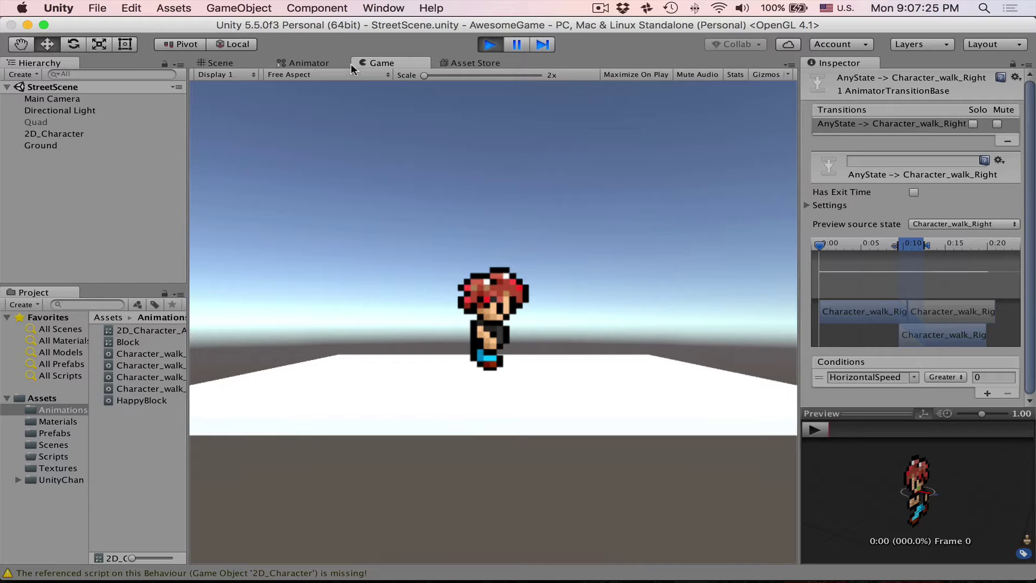
{"action": "left_click_drag", "start_coordinate": [346, 65], "coordinate": [445, 513]}
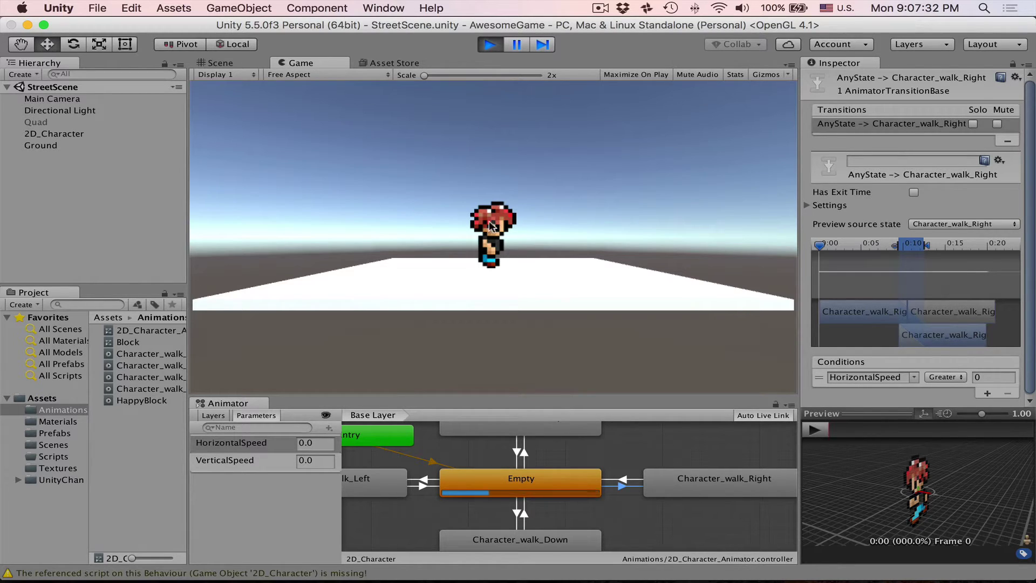
Test HorizontalSpeed at 1 then back to 0, watching the Empty → Character_walk_Right transition.
{"action": "left_click", "coordinate": [315, 443]}
{"action": "type", "text": "1"}
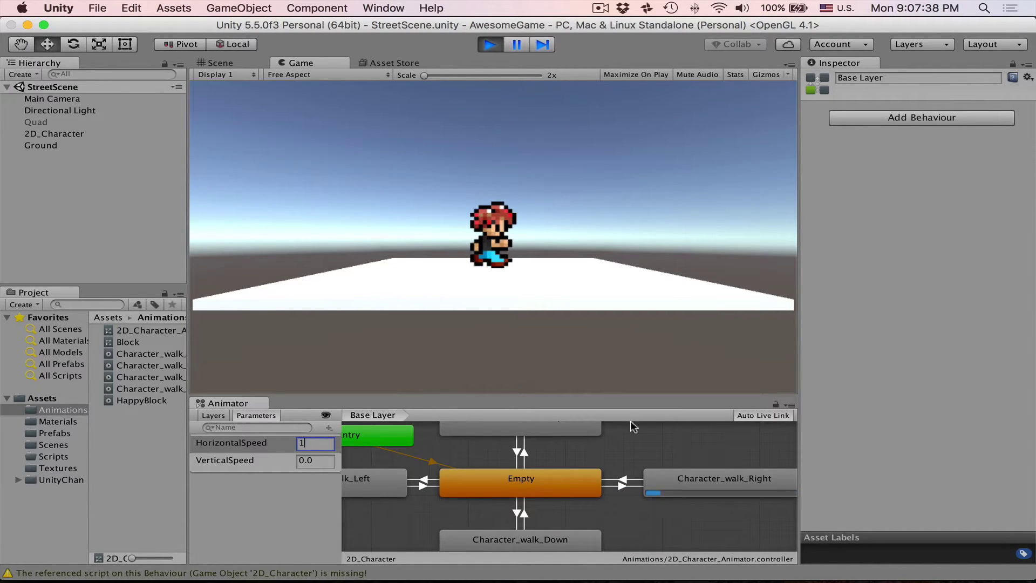
{"action": "left_click", "coordinate": [625, 485]}
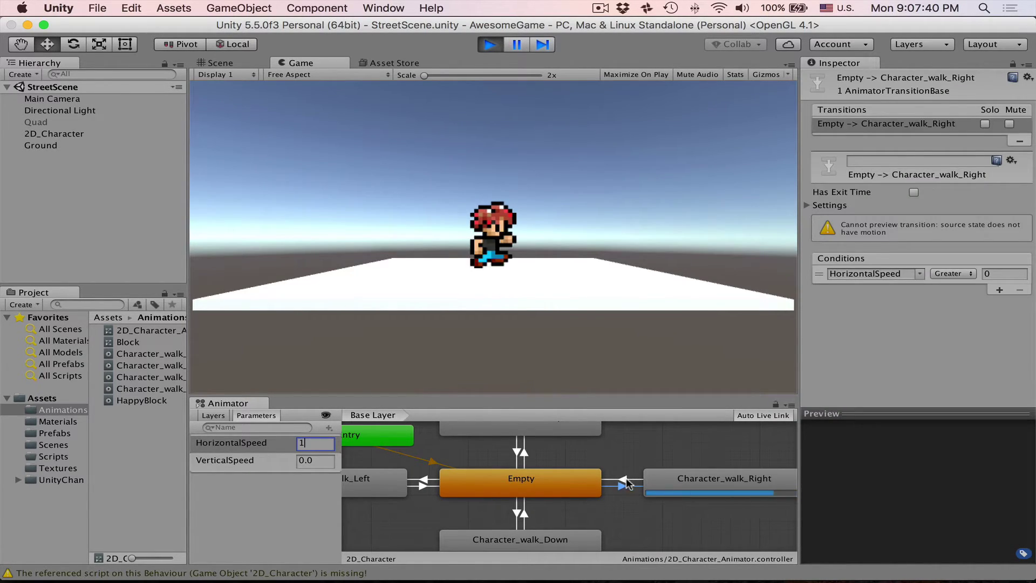
{"action": "double_click", "coordinate": [313, 442]}
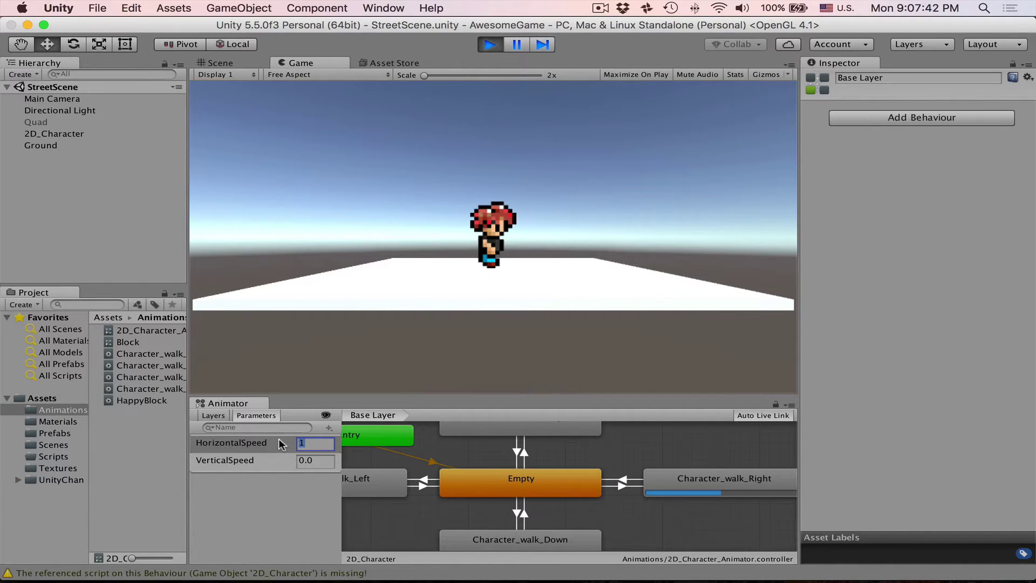
{"action": "type", "text": "0"}
{"action": "key", "text": "Return"}
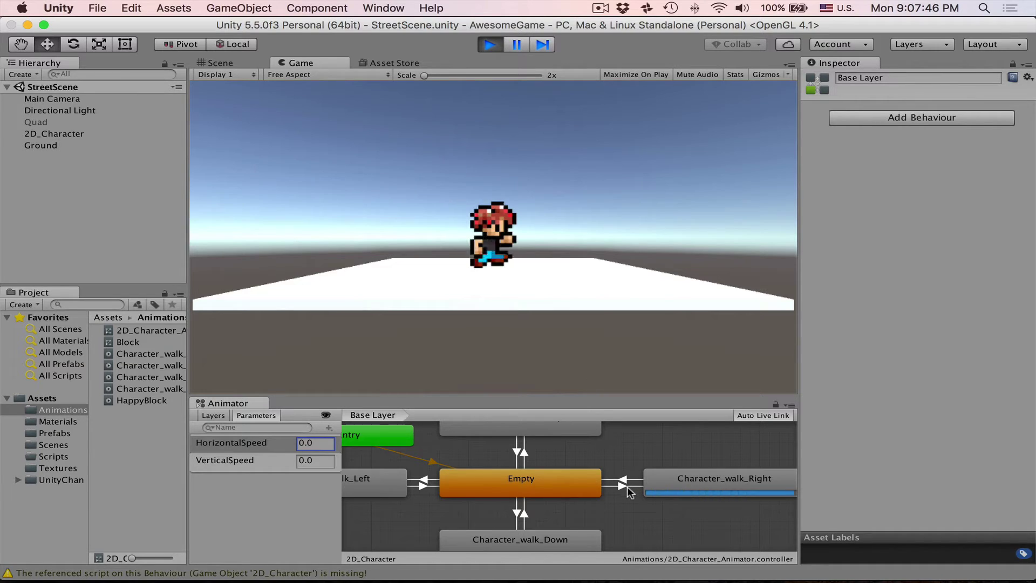
{"action": "left_click", "coordinate": [625, 486]}
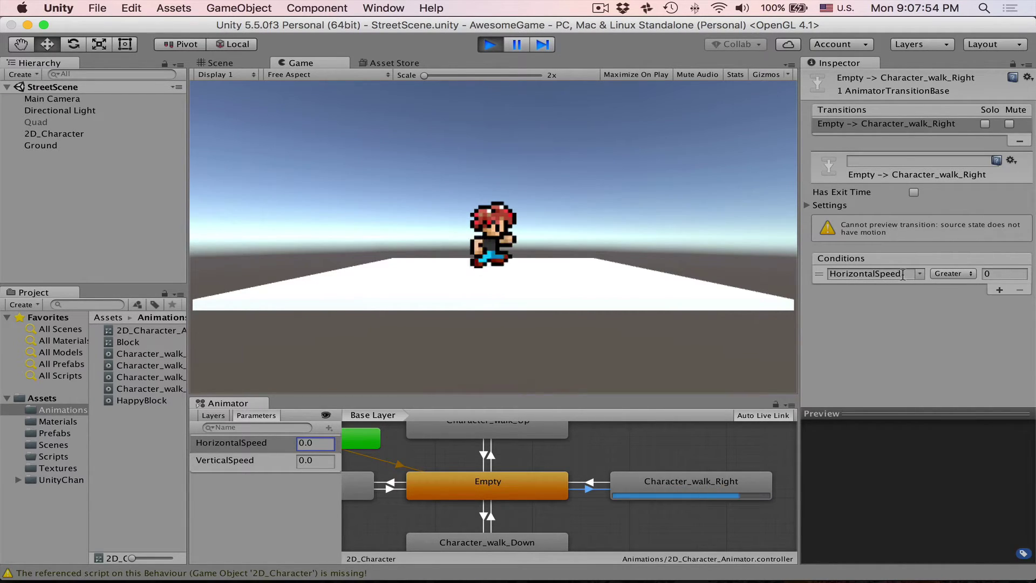
Change the Empty → Character_walk_Right condition to Greater 0.1 and set HorizontalSpeed to 1.
{"action": "left_click", "coordinate": [961, 273]}
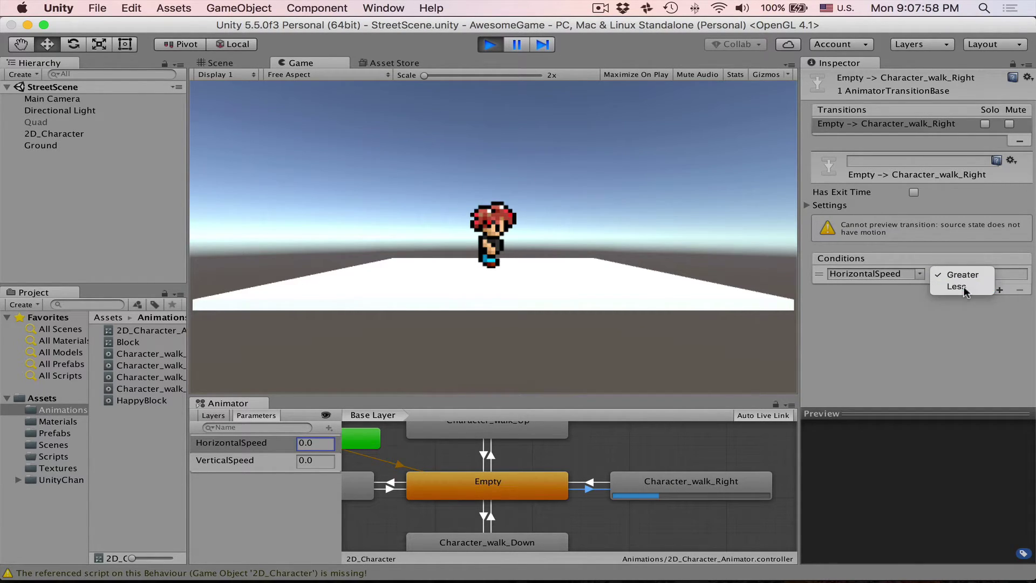
{"action": "left_click", "coordinate": [963, 274]}
{"action": "left_click", "coordinate": [997, 274]}
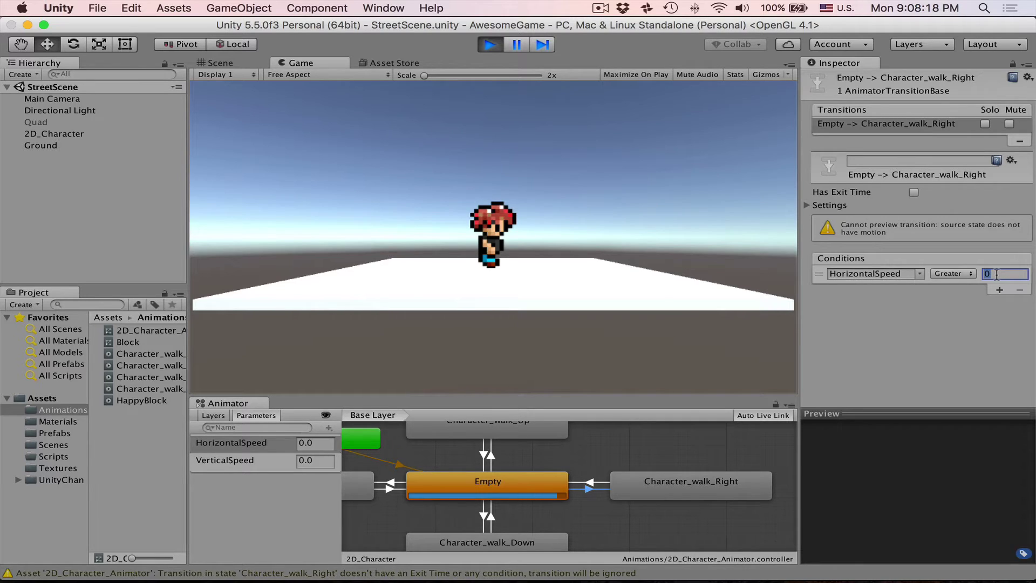
{"action": "type", "text": "0.1"}
{"action": "key", "text": "Return"}
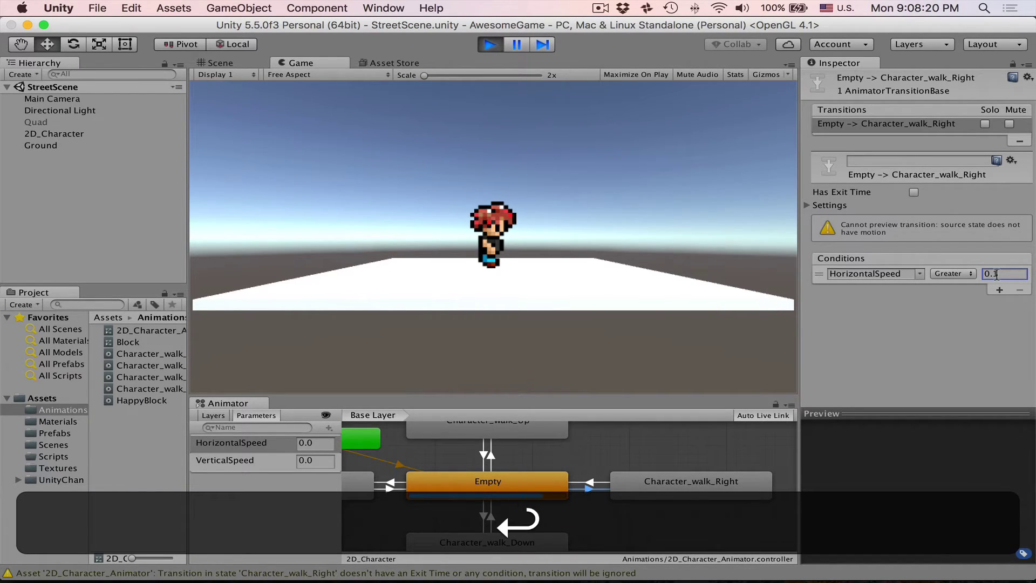
{"action": "left_click", "coordinate": [326, 442]}
{"action": "type", "text": "1"}
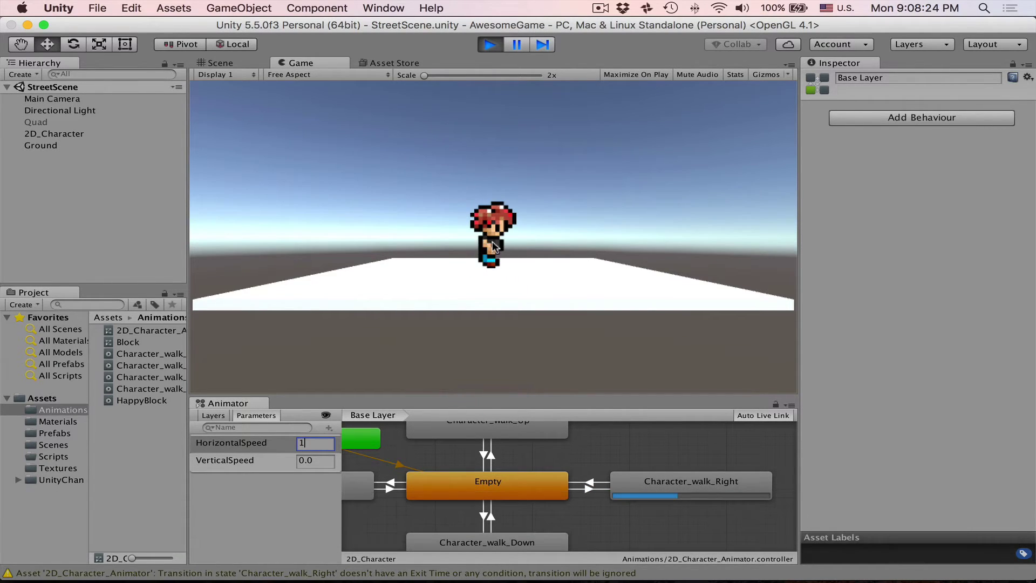
Give Character_walk_Right → Empty a HorizontalSpeed Less 0.1 condition.
{"action": "left_click", "coordinate": [589, 482]}
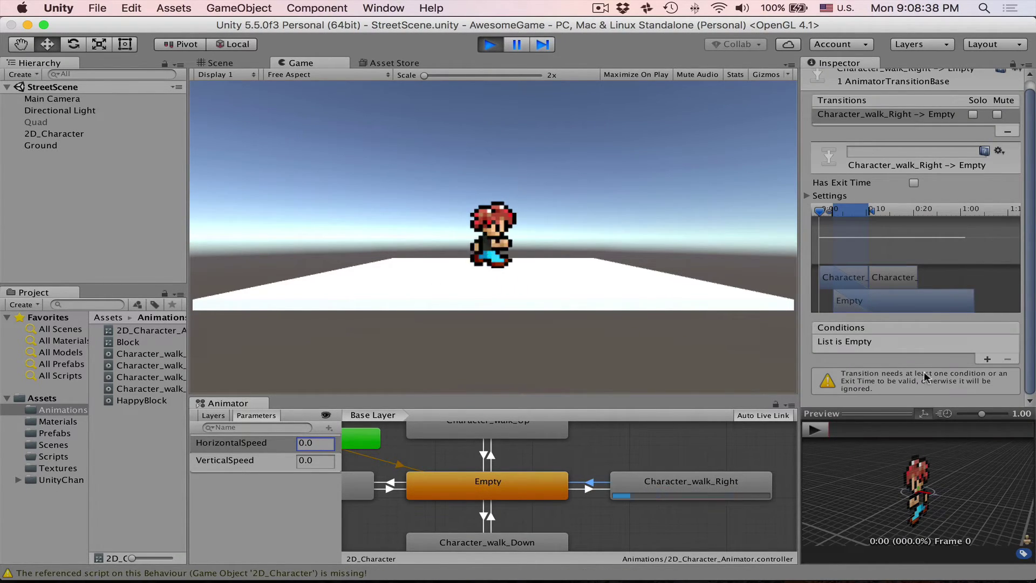
{"action": "left_click", "coordinate": [988, 360]}
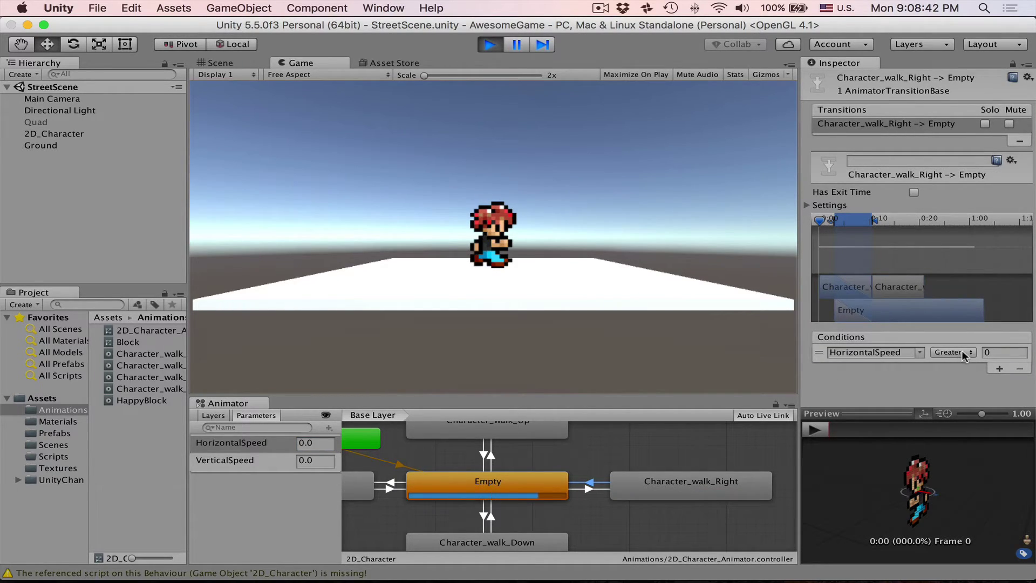
{"action": "left_click", "coordinate": [965, 354]}
{"action": "left_click", "coordinate": [983, 353]}
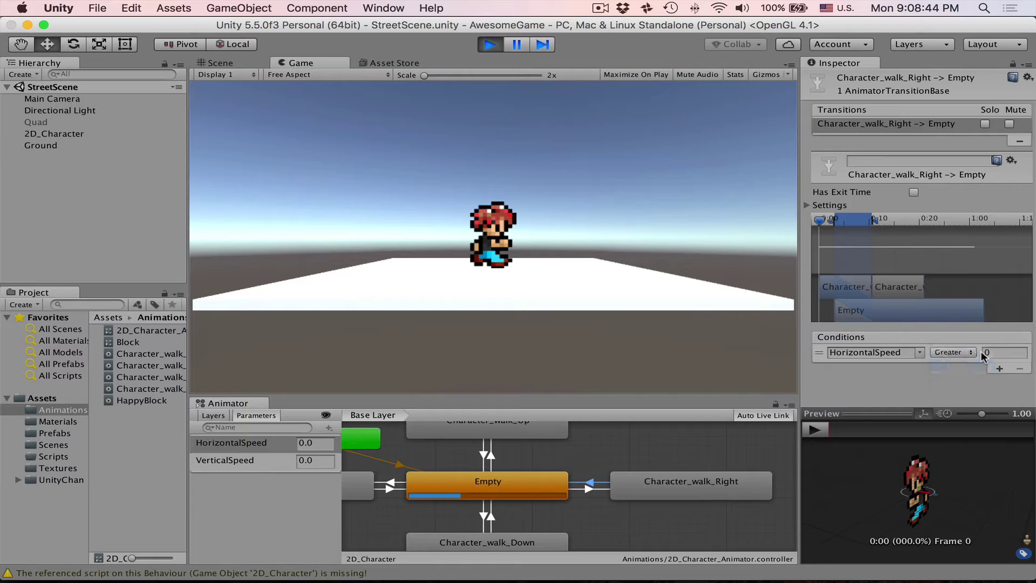
{"action": "left_click", "coordinate": [999, 352]}
{"action": "type", "text": "0."}
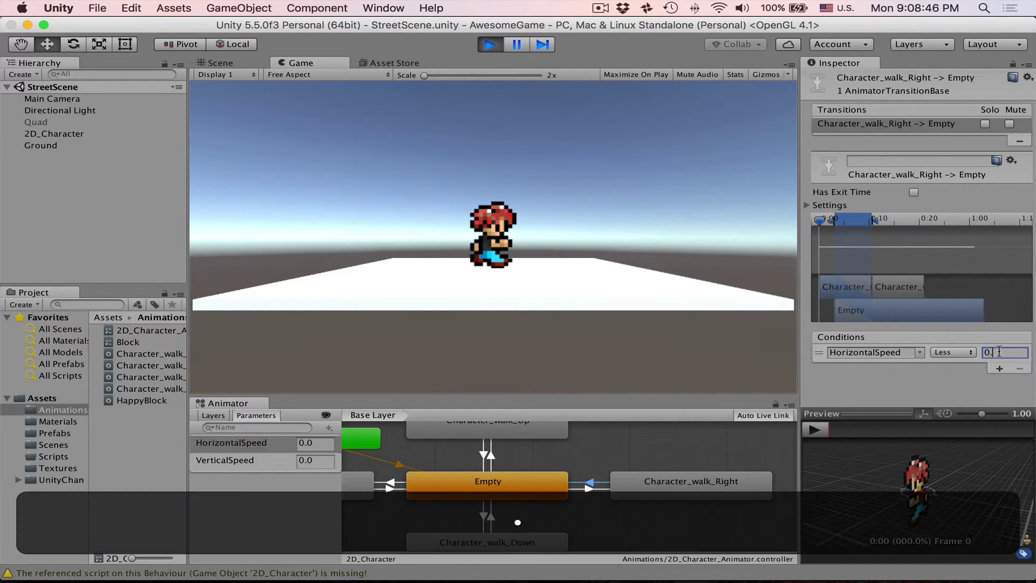
{"action": "type", "text": "1"}
{"action": "key", "text": "Return"}
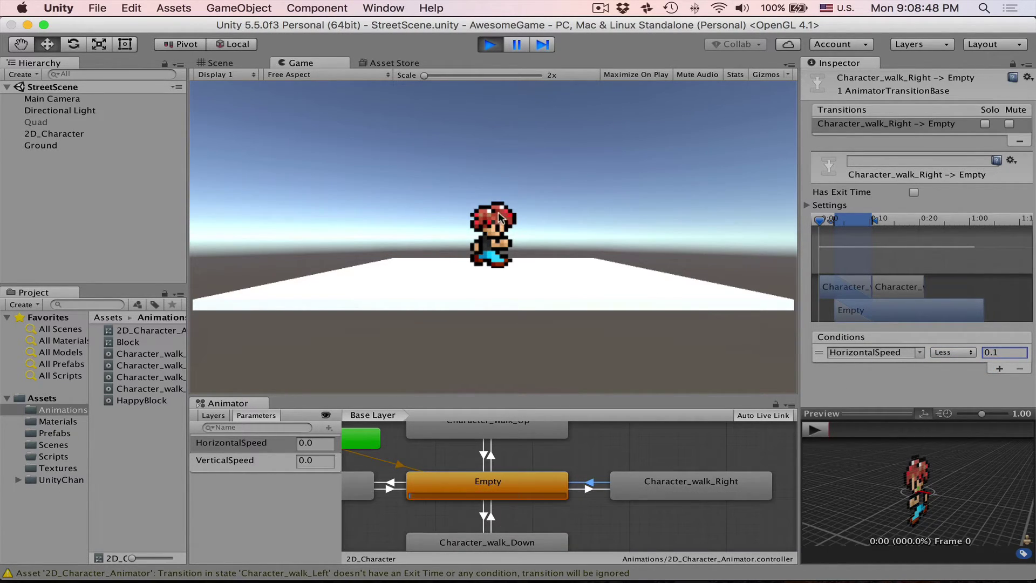
Review both walk-right conditions and reset HorizontalSpeed to 0.
{"action": "left_click", "coordinate": [608, 488]}
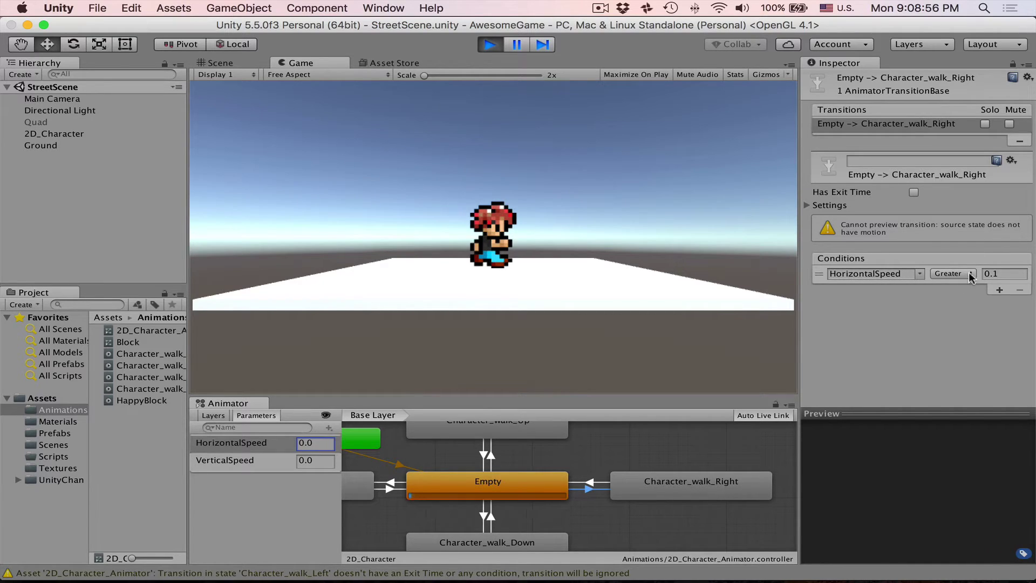
{"action": "left_click", "coordinate": [597, 482]}
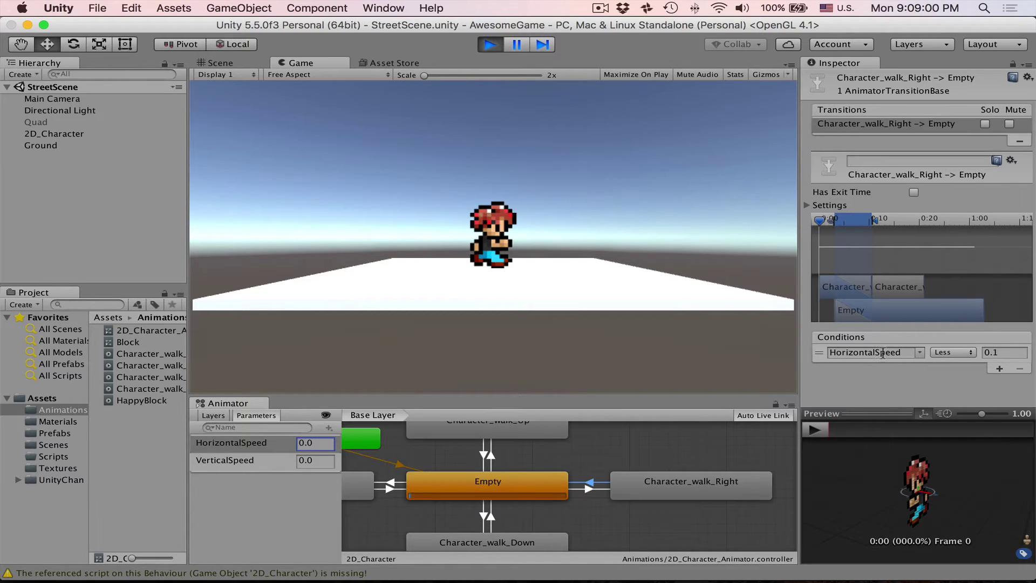
{"action": "left_click", "coordinate": [320, 444]}
{"action": "key", "text": "BackSpace"}
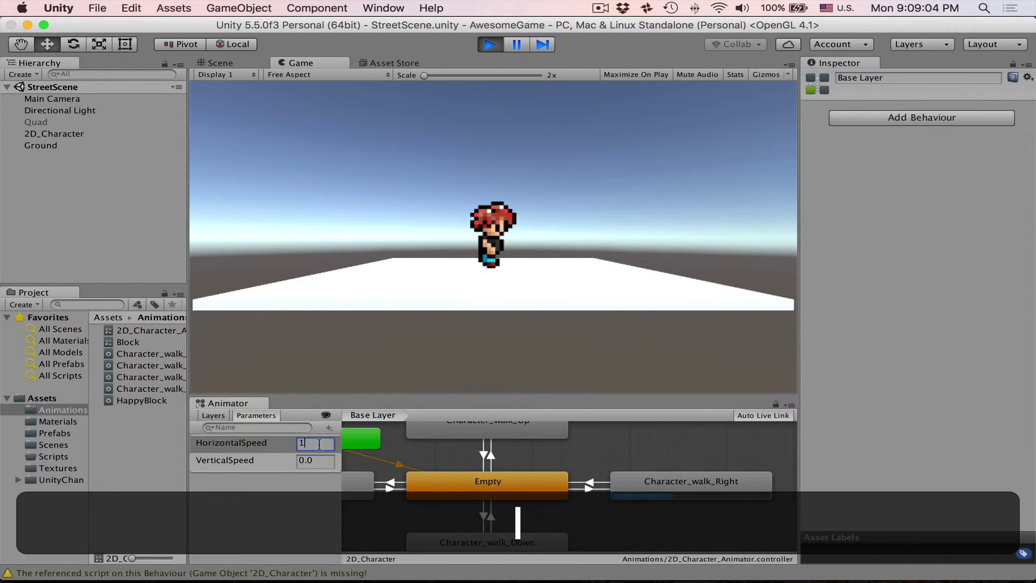
{"action": "type", "text": "0"}
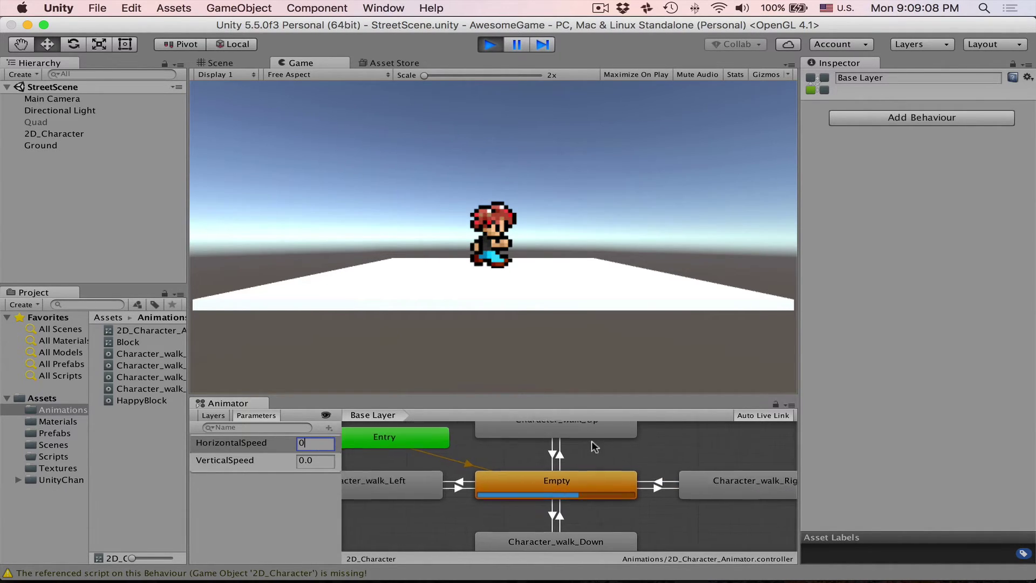
Give Empty → Character_walk_Left a HorizontalSpeed Less -0.1 condition.
{"action": "left_click", "coordinate": [430, 474]}
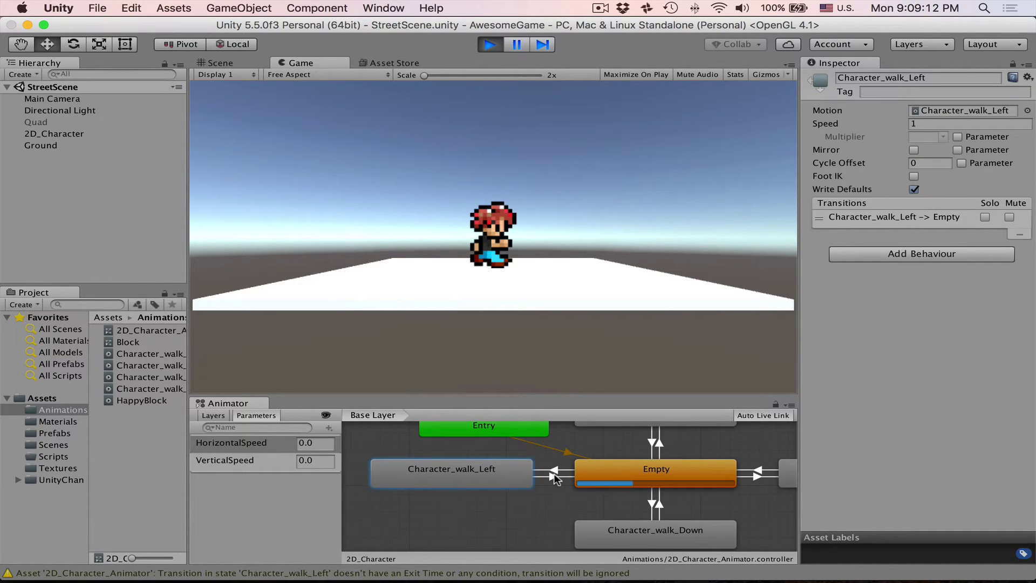
{"action": "left_click", "coordinate": [552, 472]}
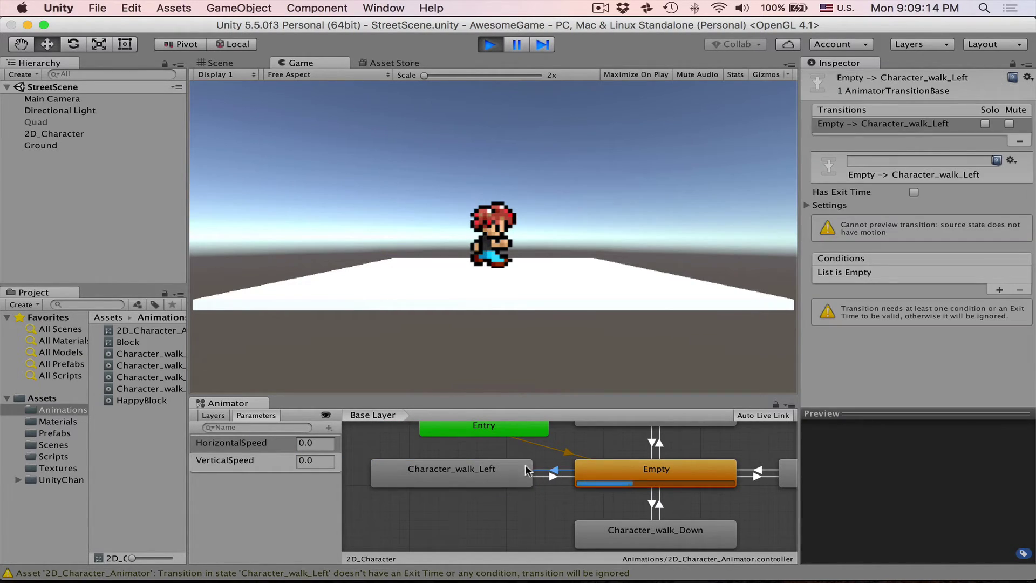
{"action": "left_click", "coordinate": [1000, 290]}
{"action": "left_click", "coordinate": [953, 274]}
{"action": "left_click", "coordinate": [953, 286]}
{"action": "left_click", "coordinate": [1007, 274]}
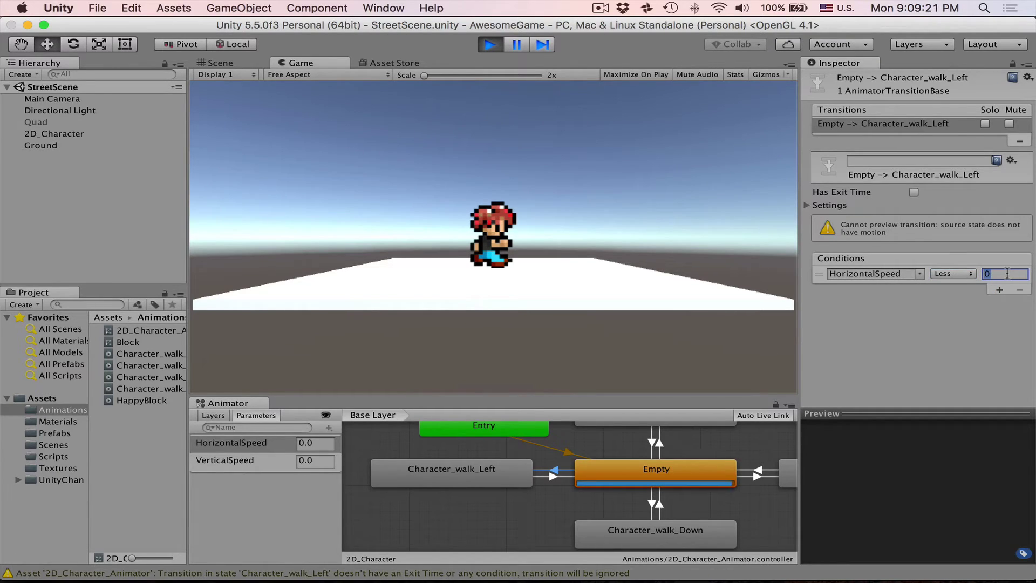
{"action": "type", "text": "-0."}
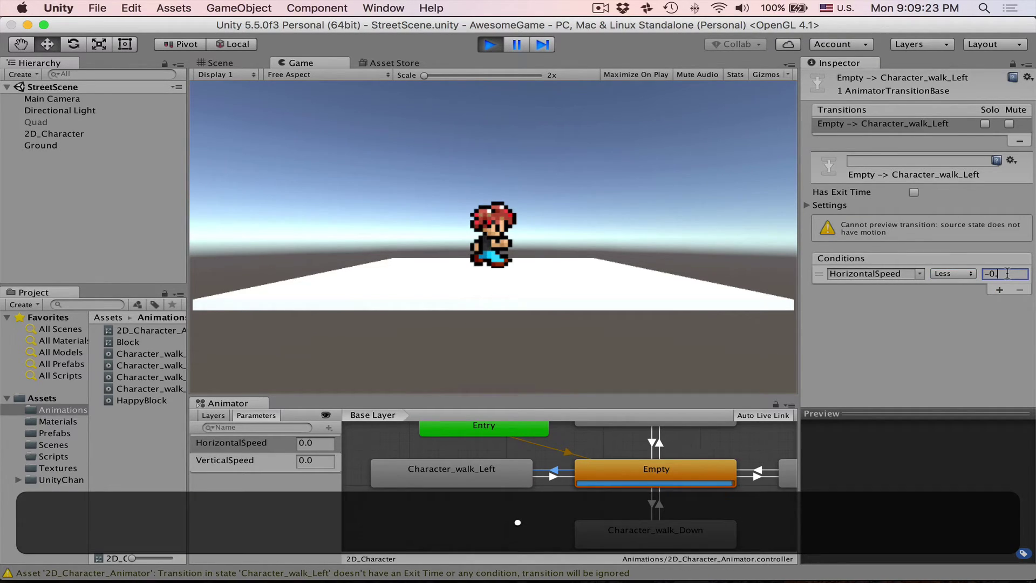
{"action": "type", "text": "1"}
{"action": "key", "text": "Return"}
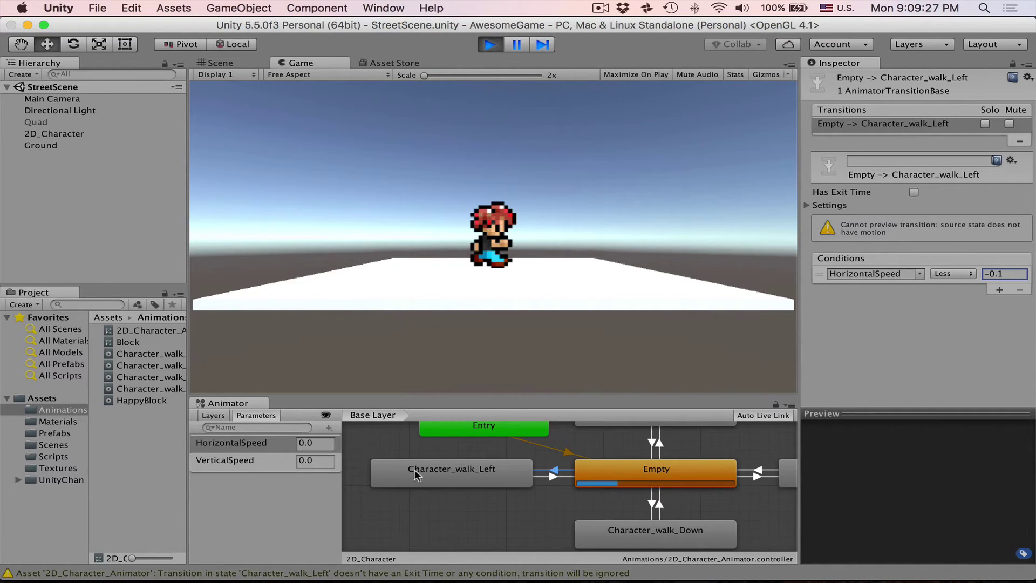
Give Character_walk_Left → Empty a HorizontalSpeed Greater -0.1 condition.
{"action": "left_click", "coordinate": [554, 477]}
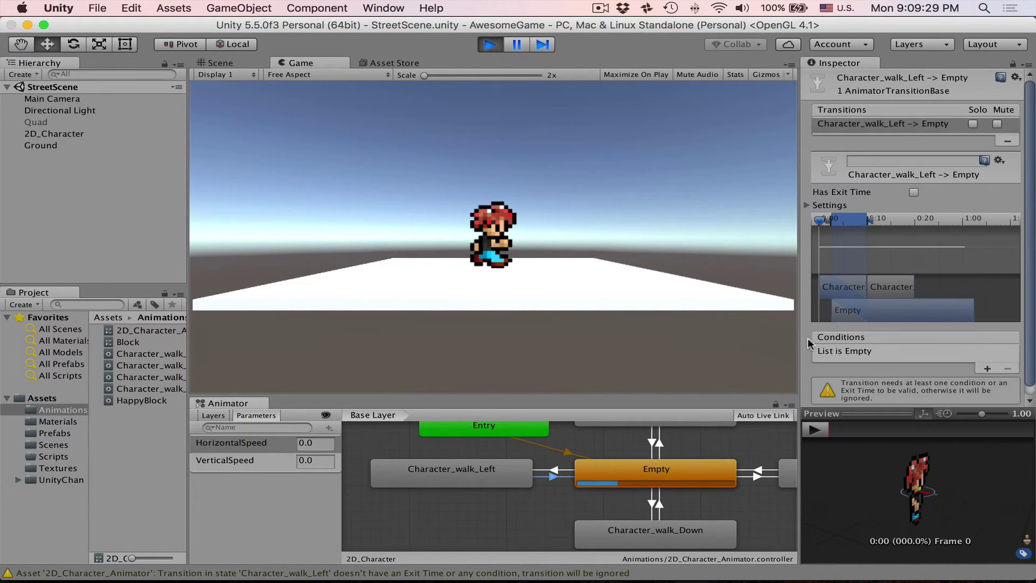
{"action": "left_click", "coordinate": [988, 369]}
{"action": "left_click", "coordinate": [949, 353]}
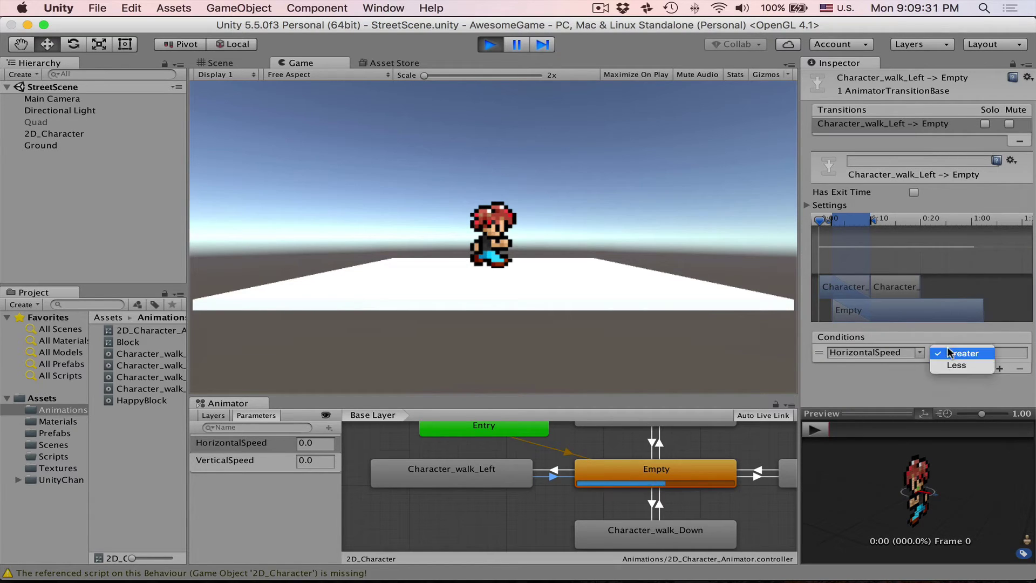
{"action": "left_click", "coordinate": [951, 354]}
{"action": "left_click", "coordinate": [999, 352]}
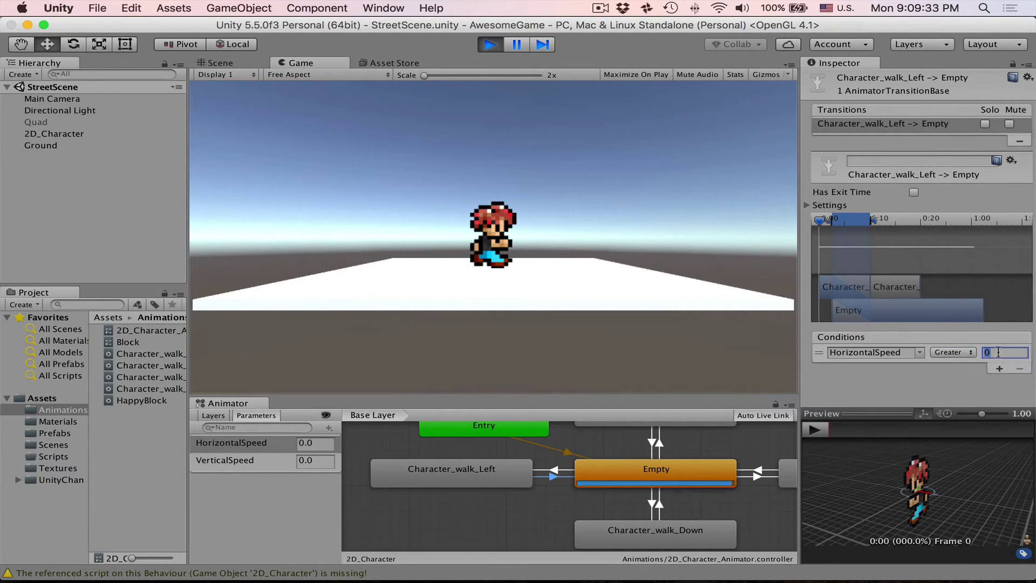
{"action": "type", "text": "-0.1"}
{"action": "key", "text": "Return"}
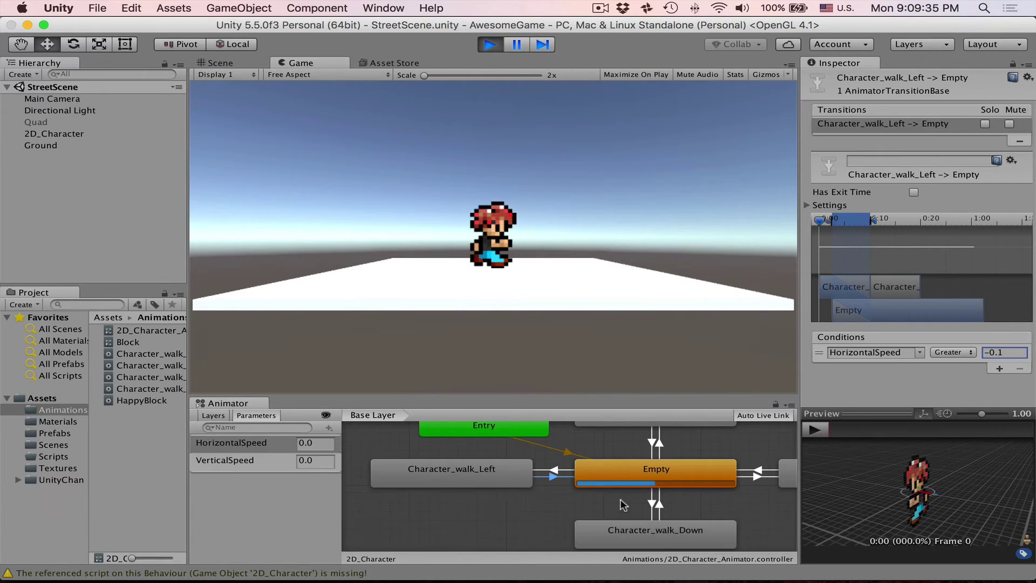
{"action": "middle_click_drag", "start_coordinate": [624, 504], "coordinate": [519, 512]}
{"action": "middle_click_drag", "start_coordinate": [545, 478], "coordinate": [595, 473]}
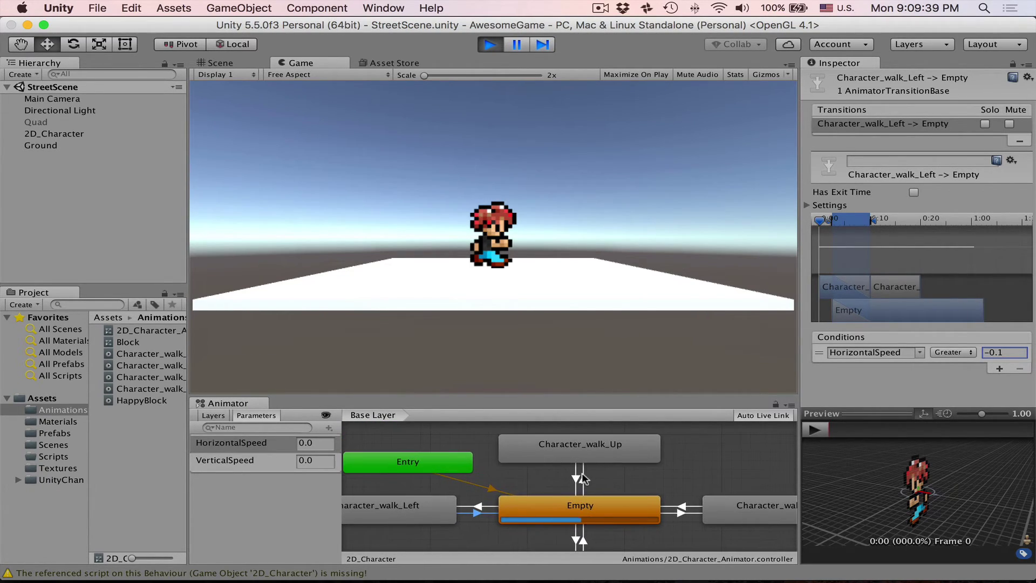
Give Empty → Character_walk_Up a VerticalSpeed Greater 0.1 condition.
{"action": "left_click", "coordinate": [583, 479]}
{"action": "left_click", "coordinate": [1006, 288]}
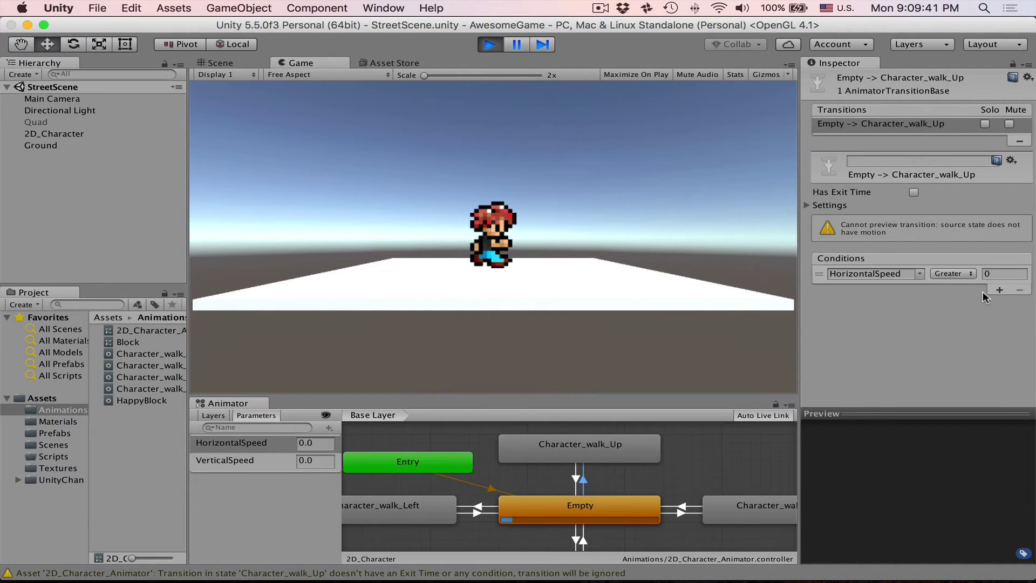
{"action": "left_click", "coordinate": [919, 273]}
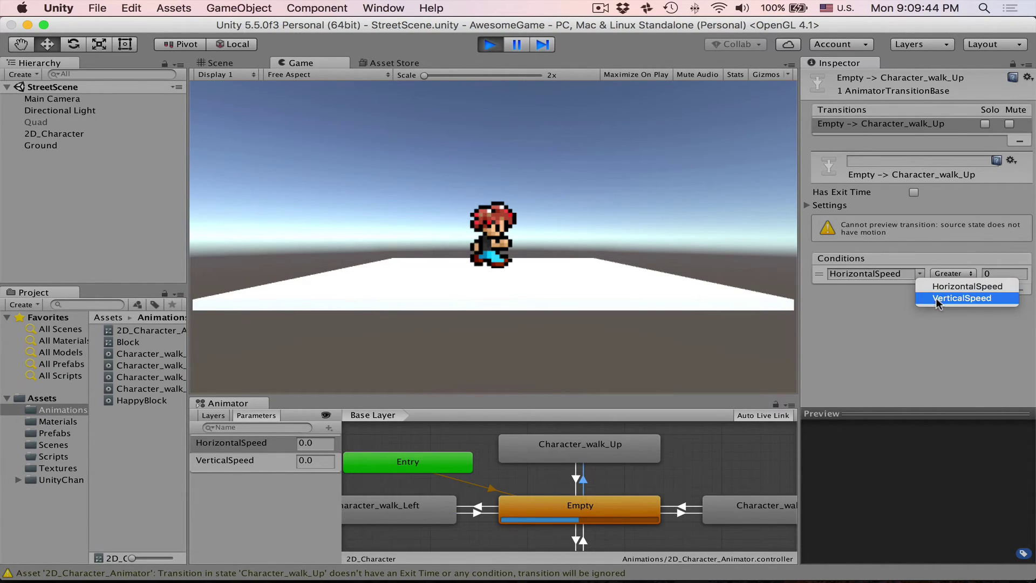
{"action": "left_click", "coordinate": [942, 293]}
{"action": "left_click", "coordinate": [995, 274]}
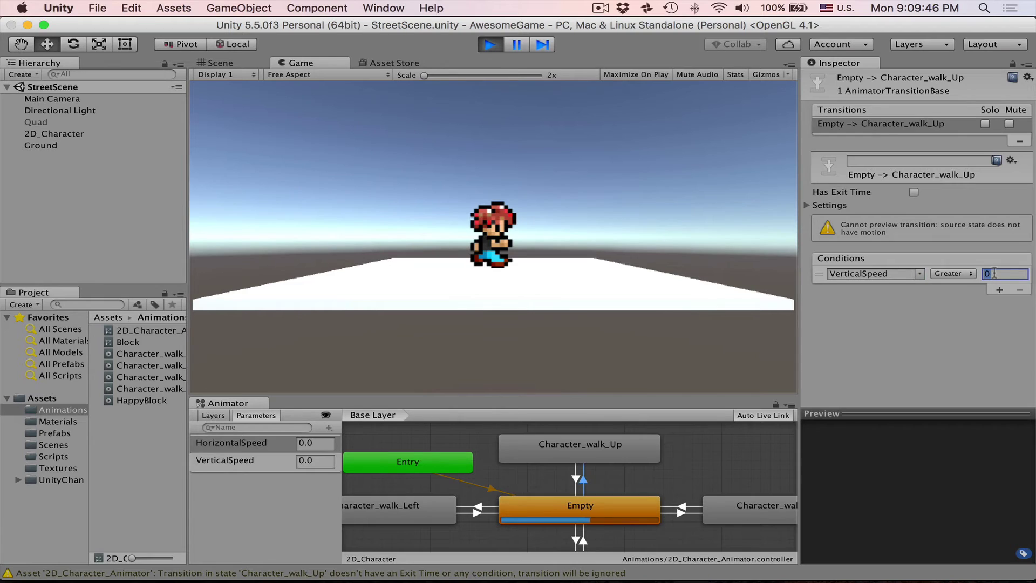
{"action": "type", "text": "0.1"}
{"action": "key", "text": "Return"}
Set the Character_walk_Up → Empty condition to HorizontalSpeed Less 0.1.
{"action": "left_click", "coordinate": [577, 479]}
{"action": "left_click", "coordinate": [984, 368]}
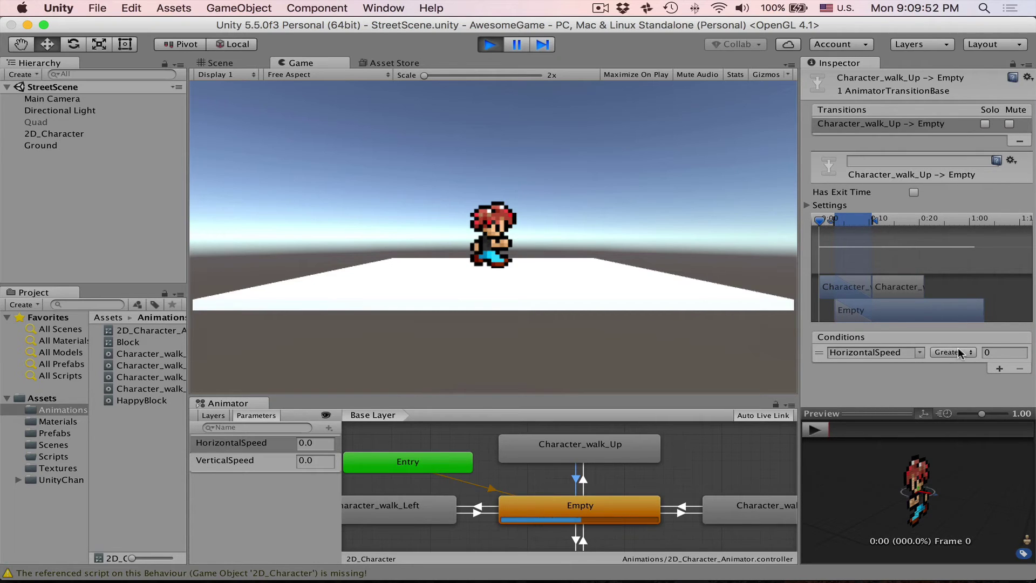
{"action": "left_click", "coordinate": [954, 352]}
{"action": "left_click", "coordinate": [964, 363]}
{"action": "left_click", "coordinate": [992, 352]}
{"action": "type", "text": "0.1"}
{"action": "key", "text": "Return"}
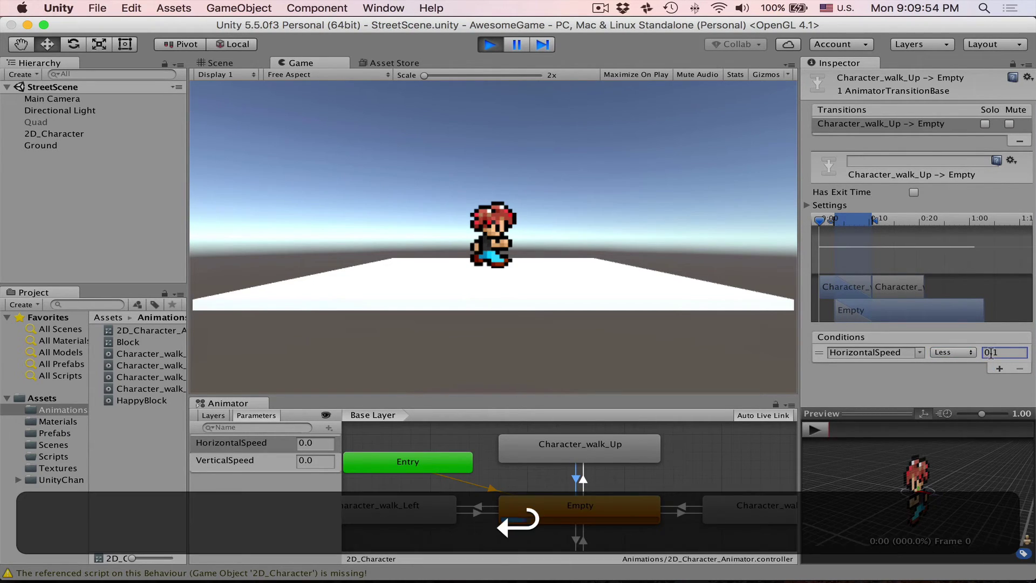
Give the Empty→Character_walk_Down transition the condition VerticalSpeed Less -0.1.
{"action": "middle_click_drag", "start_coordinate": [607, 514], "coordinate": [618, 435]}
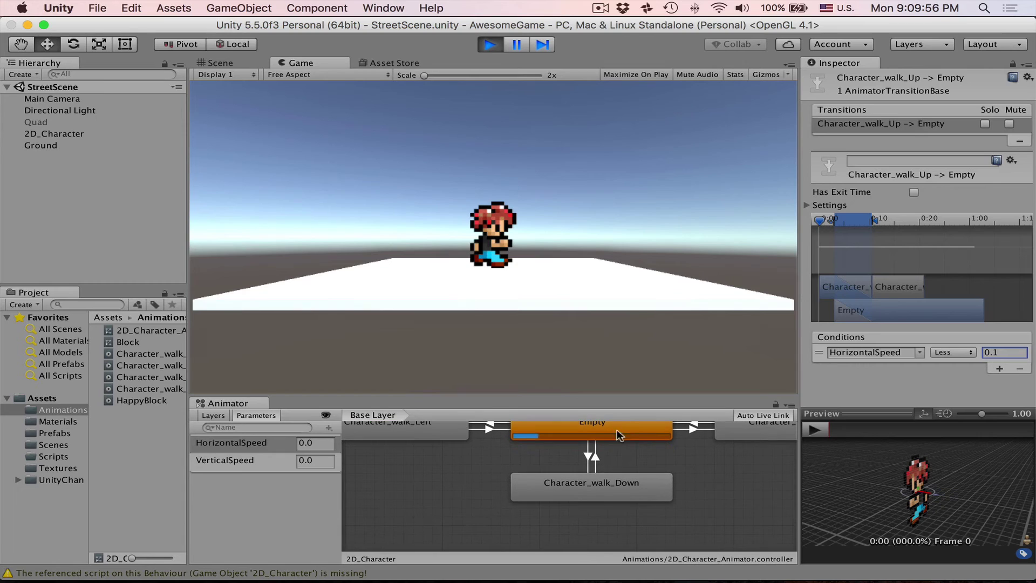
{"action": "left_click", "coordinate": [588, 456]}
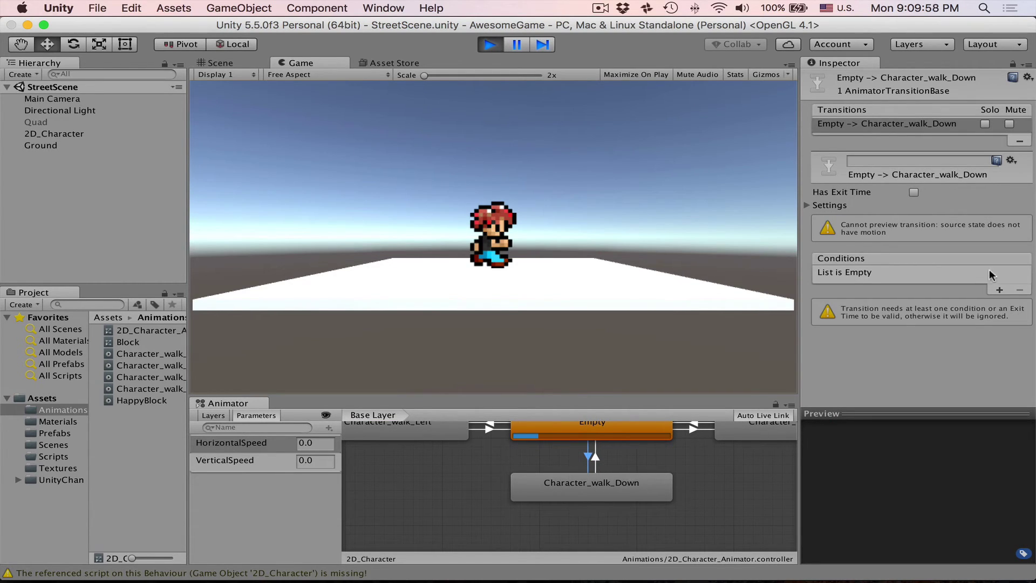
{"action": "left_click", "coordinate": [1000, 291]}
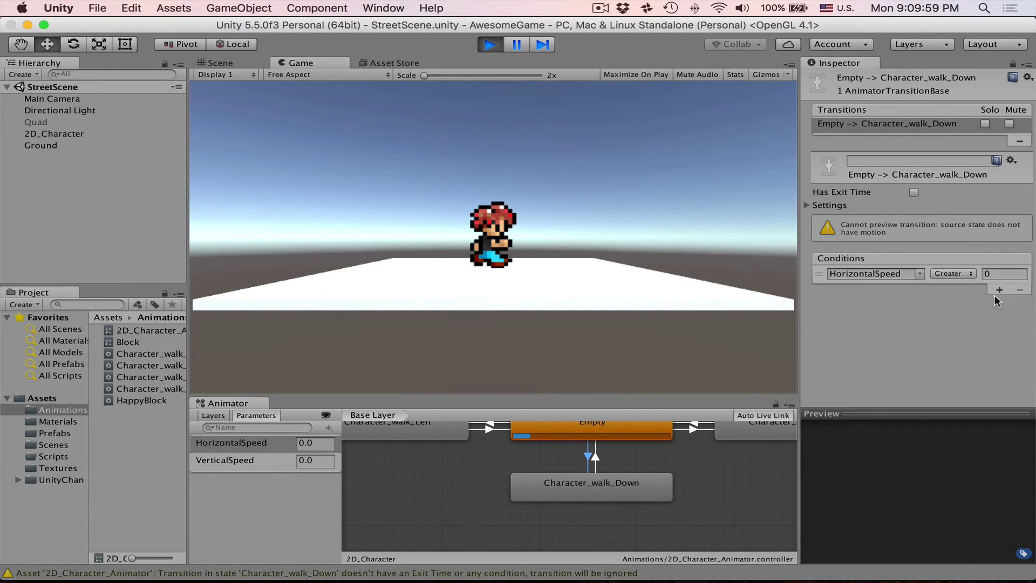
{"action": "left_click", "coordinate": [919, 274]}
{"action": "left_click", "coordinate": [933, 297]}
{"action": "left_click", "coordinate": [953, 274]}
{"action": "left_click", "coordinate": [954, 286]}
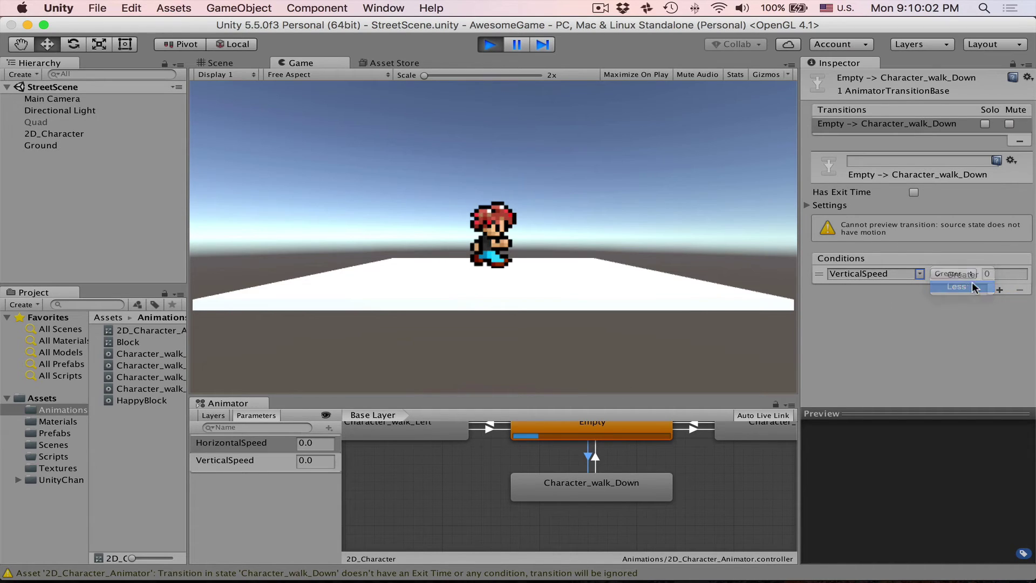
{"action": "left_click", "coordinate": [999, 278]}
{"action": "type", "text": "-0.1"}
{"action": "key", "text": "Return"}
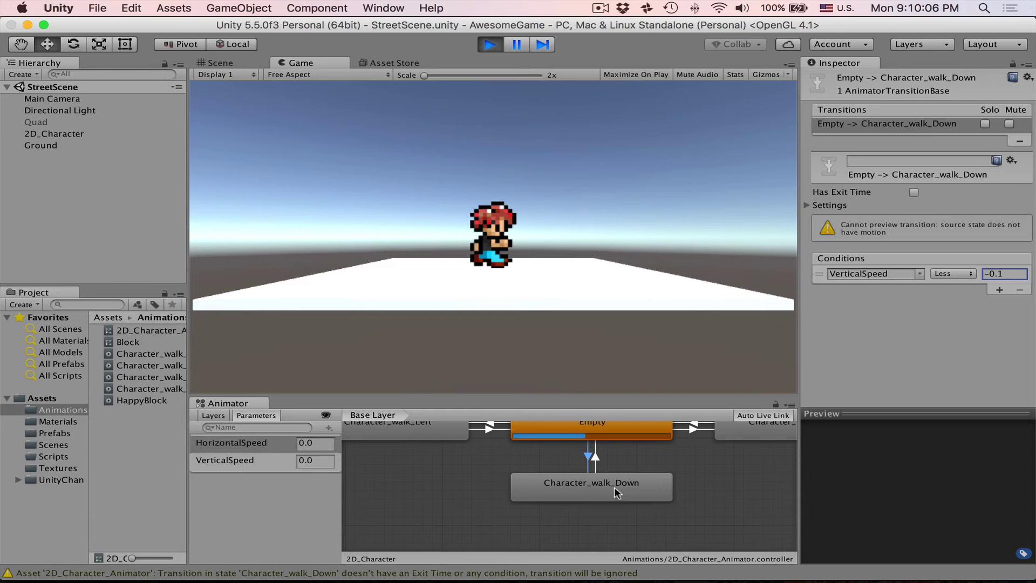
Set the Character_walk_Down→Empty transition condition to VerticalSpeed Greater -0.1.
{"action": "left_click", "coordinate": [596, 459]}
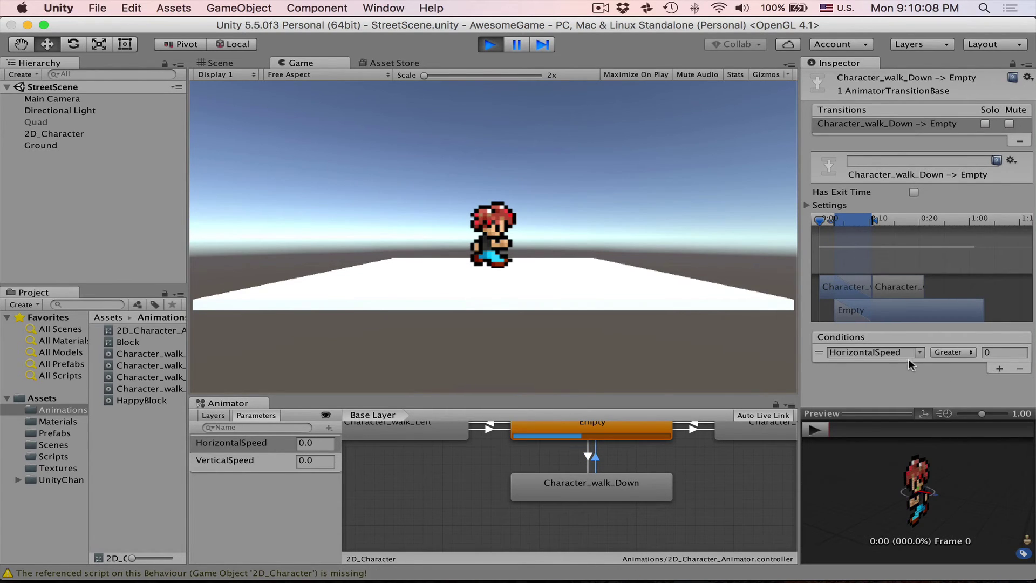
{"action": "left_click", "coordinate": [922, 353]}
{"action": "left_click", "coordinate": [931, 380]}
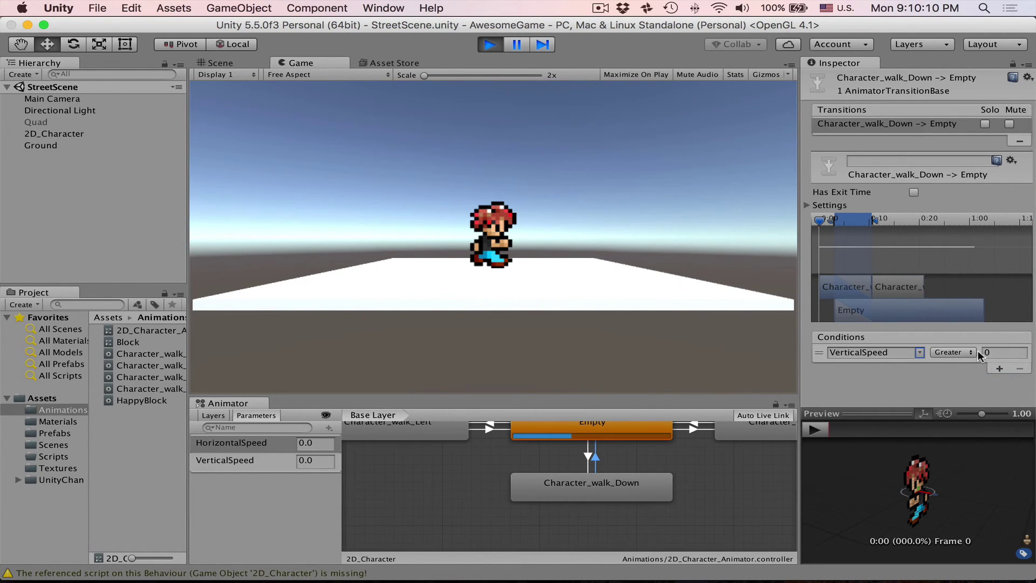
{"action": "left_click", "coordinate": [995, 354]}
{"action": "type", "text": "-0.1"}
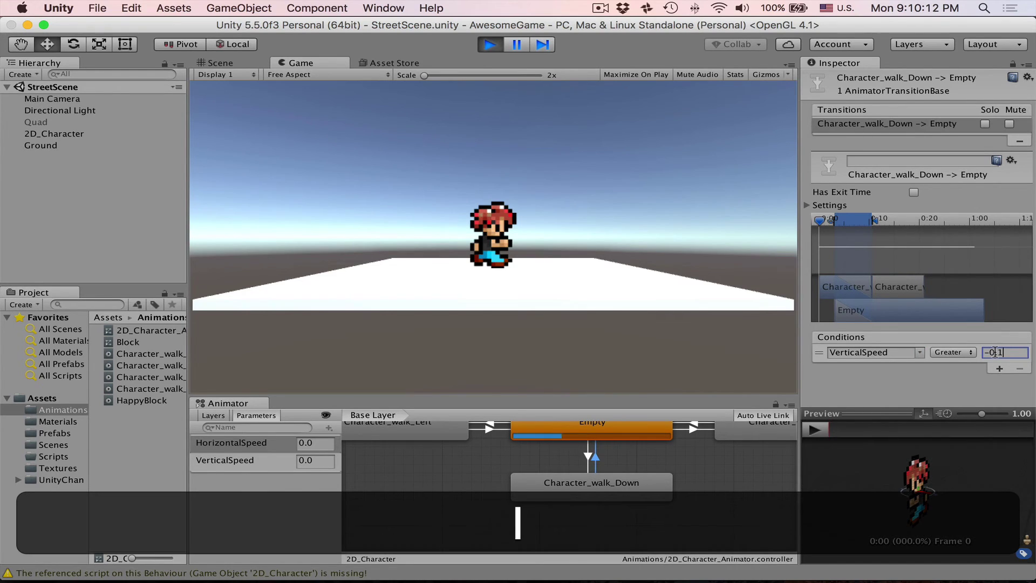
{"action": "key", "text": "Return"}
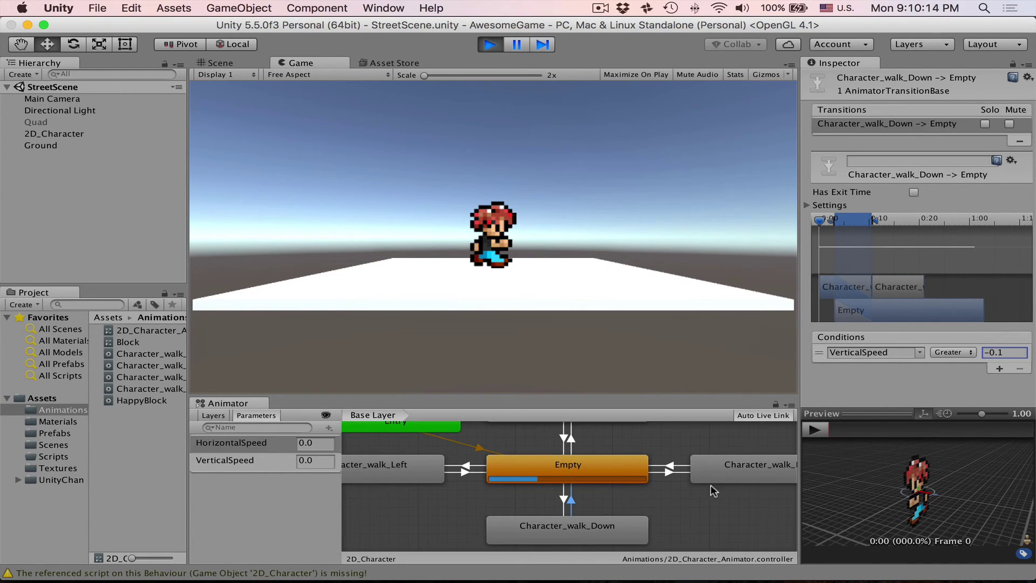
In Play mode, test HorizontalSpeed at 1 and -1, then reset it to 0.
{"action": "left_click", "coordinate": [317, 442]}
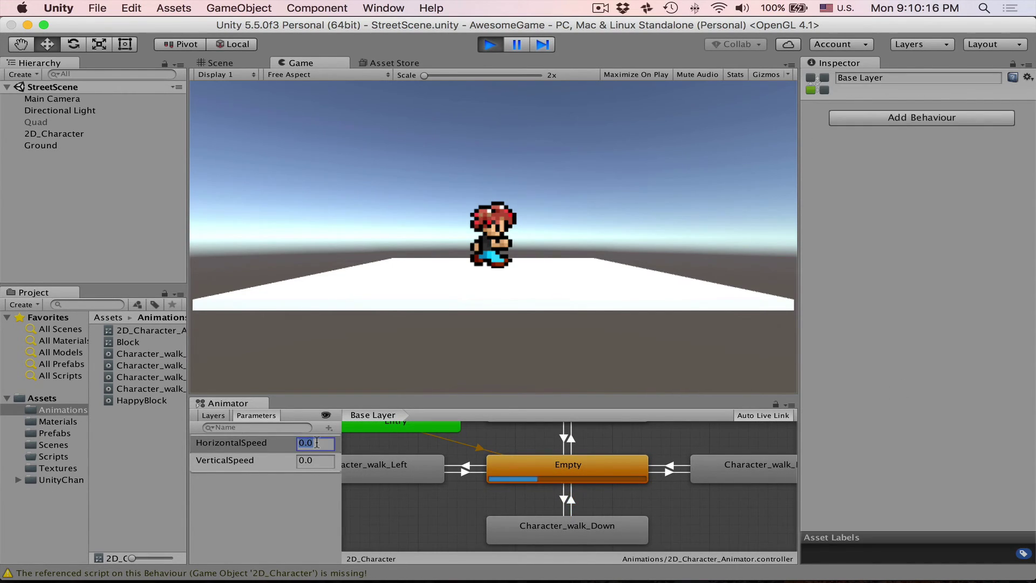
{"action": "type", "text": "1"}
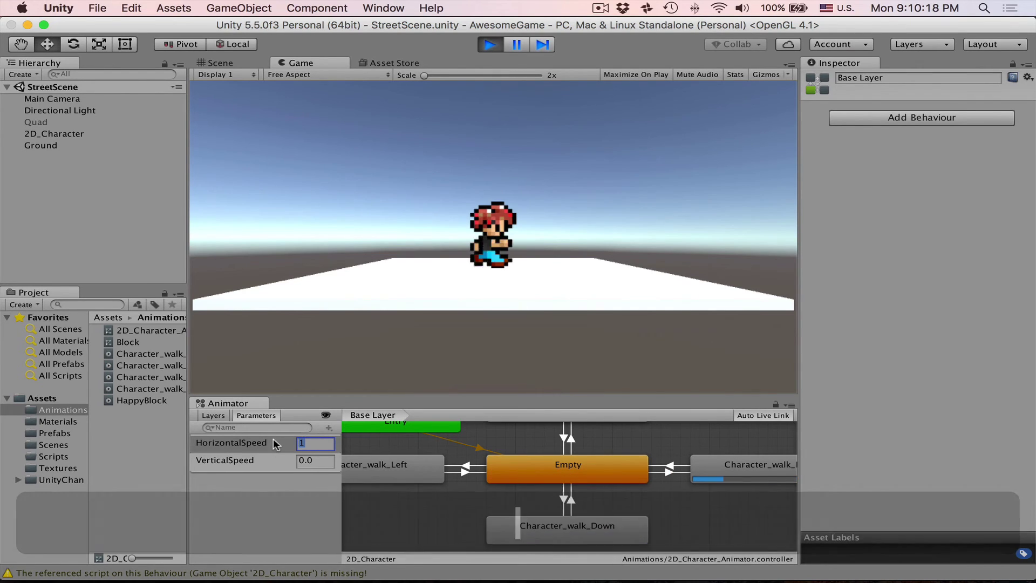
{"action": "type", "text": "-1"}
{"action": "key", "text": "Return"}
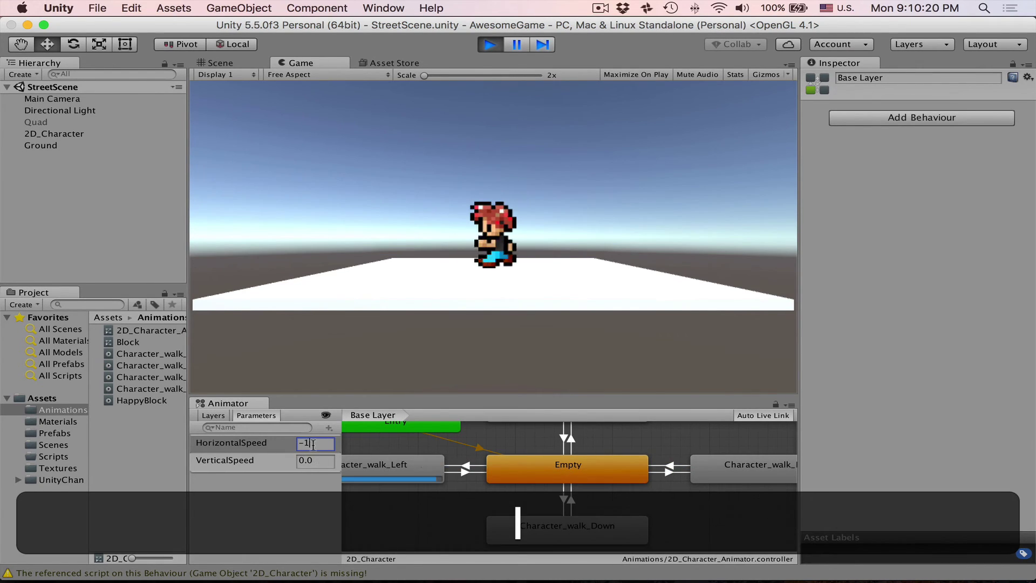
{"action": "type", "text": "0"}
{"action": "key", "text": "BackSpace"}
{"action": "type", "text": "0"}
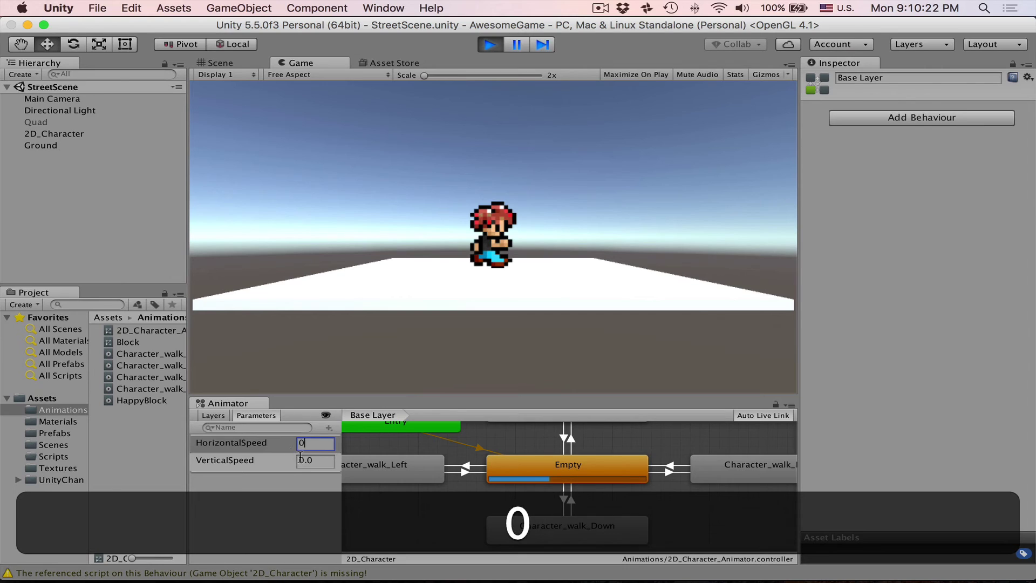
Set VerticalSpeed to -1, then HorizontalSpeed to -1, to test the walk-down state.
{"action": "left_click", "coordinate": [318, 460]}
{"action": "type", "text": "1"}
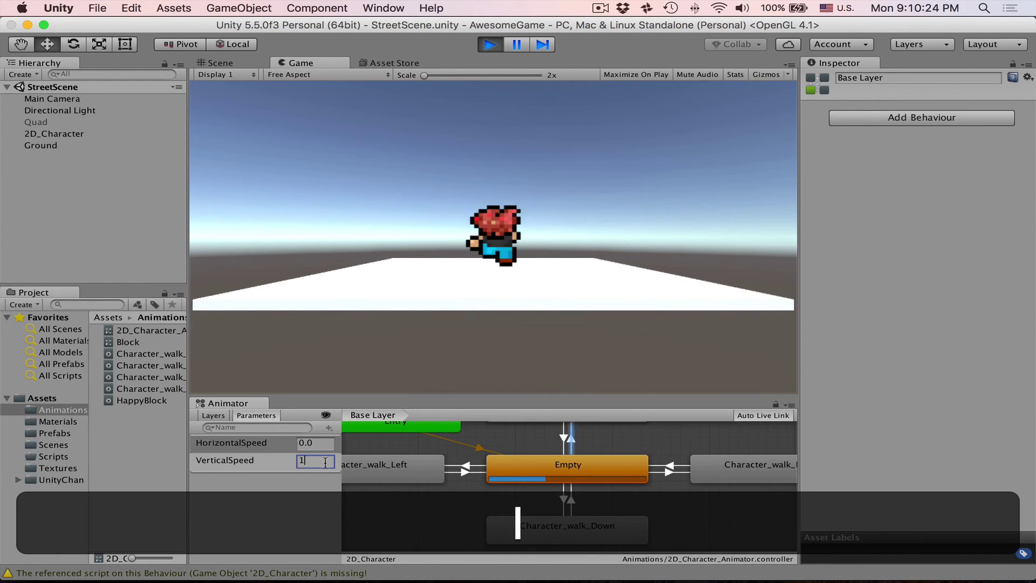
{"action": "type", "text": "-1"}
{"action": "key", "text": "Return"}
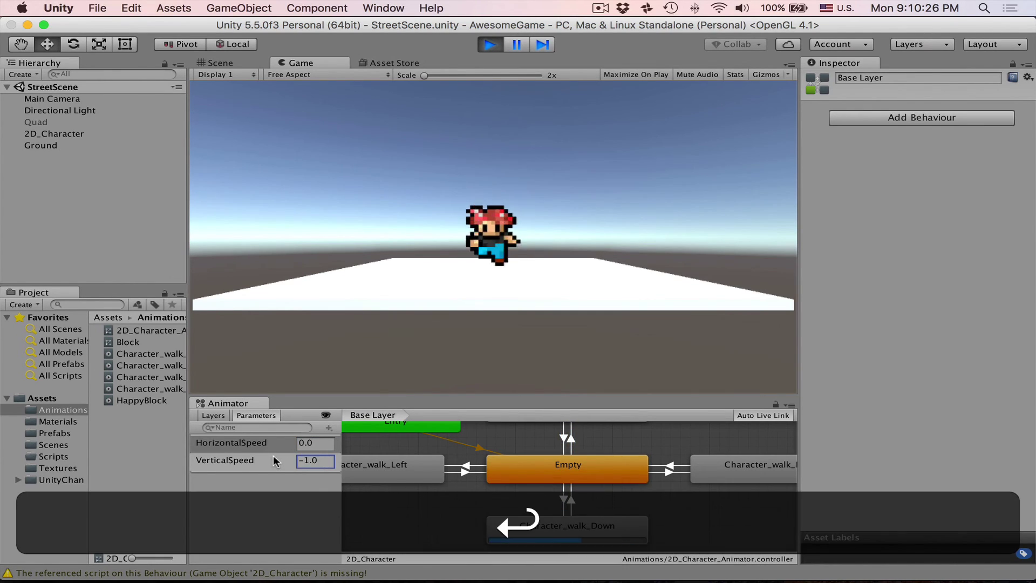
{"action": "left_click", "coordinate": [315, 442]}
{"action": "type", "text": "-1"}
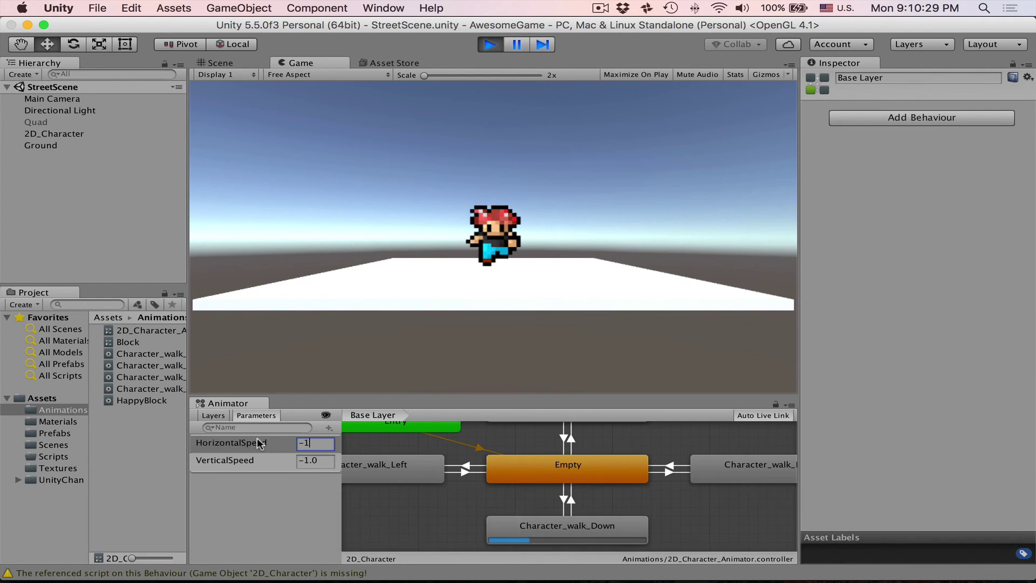
{"action": "key", "text": "Return"}
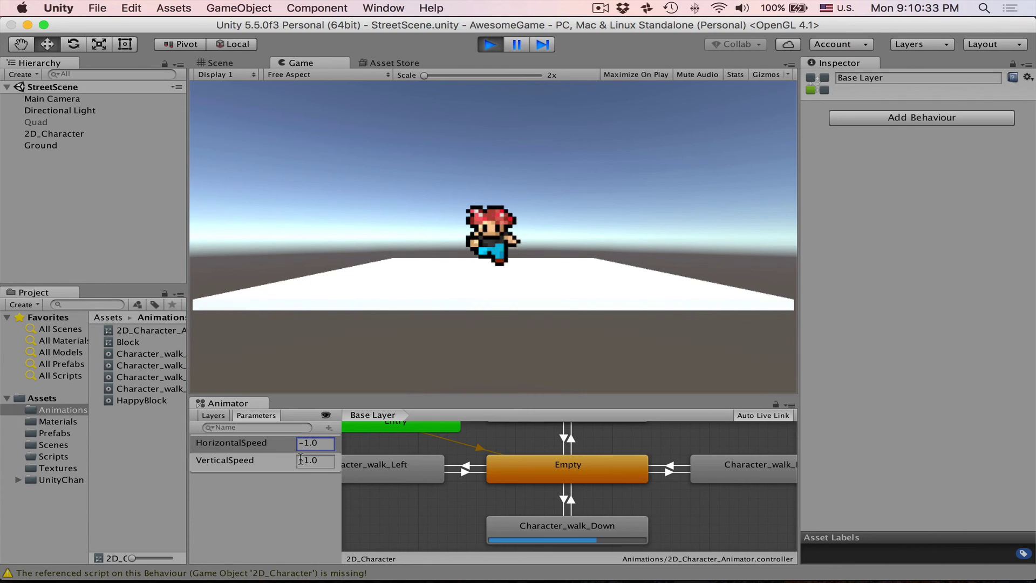
Enlarge the Animator graph area and pan it to show all four walk states.
{"action": "mouse_move", "coordinate": [665, 505]}
{"action": "middle_mouse_down"}
{"action": "mouse_move", "coordinate": [690, 507]}
{"action": "mouse_move", "coordinate": [674, 490]}
{"action": "middle_mouse_up"}
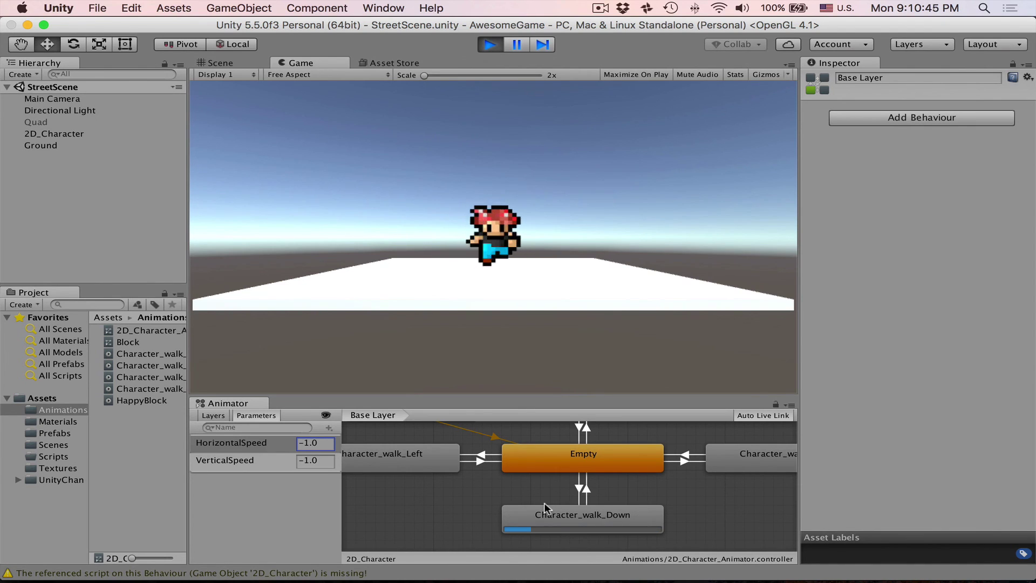
{"action": "mouse_move", "coordinate": [627, 467]}
{"action": "middle_mouse_down"}
{"action": "mouse_move", "coordinate": [616, 504]}
{"action": "mouse_move", "coordinate": [630, 447]}
{"action": "middle_mouse_up"}
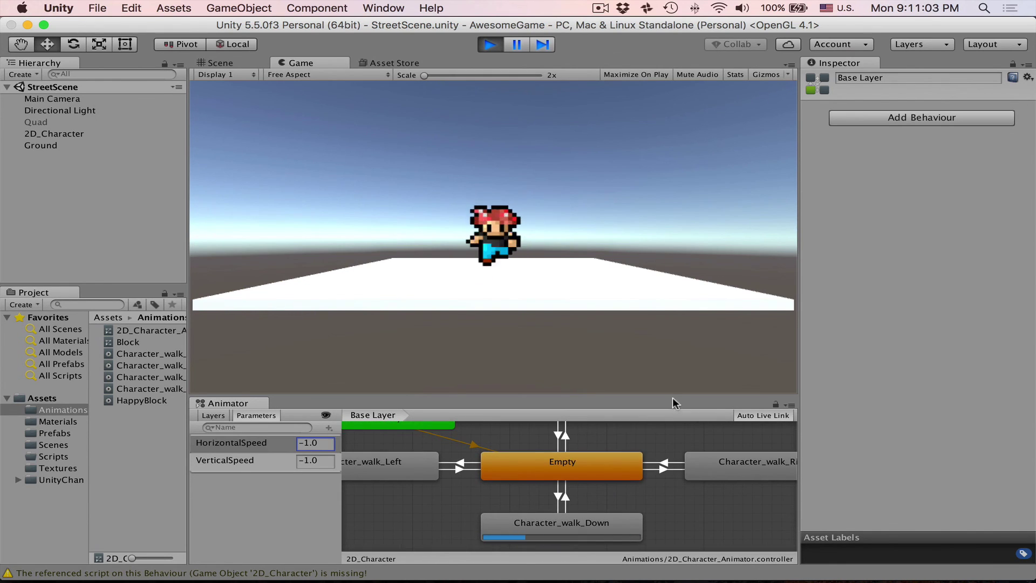
{"action": "left_click_drag", "start_coordinate": [673, 397], "coordinate": [671, 303]}
{"action": "middle_click_drag", "start_coordinate": [671, 412], "coordinate": [708, 471]}
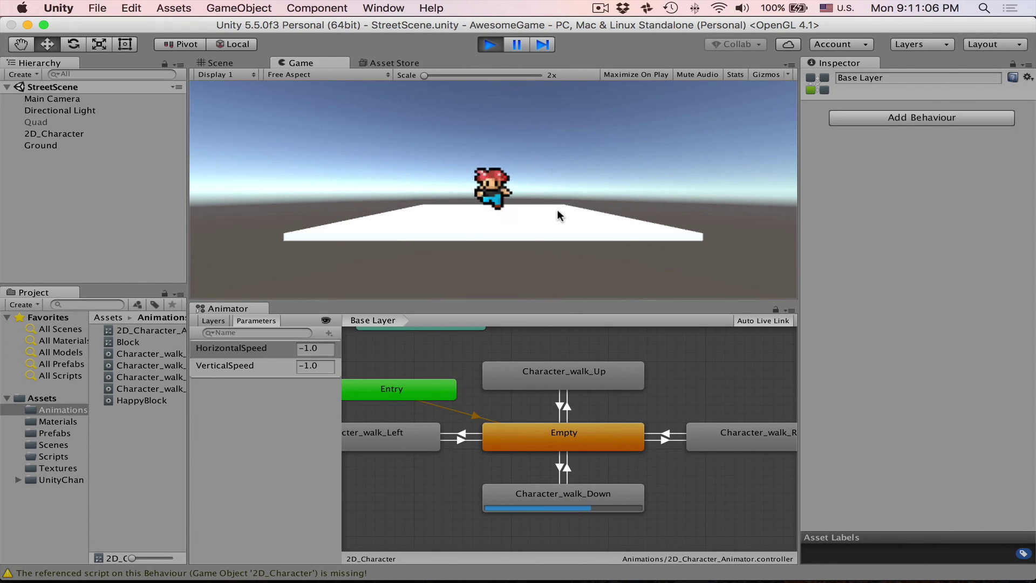